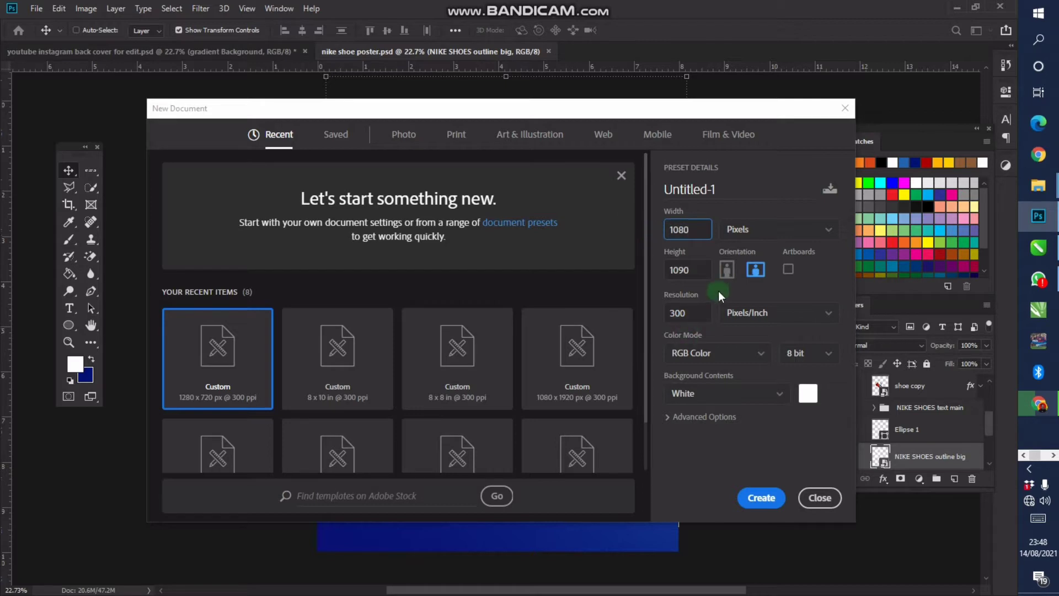
Set the height to 1080 and create the 1080 × 1080 px, 300 ppi white document
{"action": "left_click", "coordinate": [697, 265]}
{"action": "type", "text": "1080"}
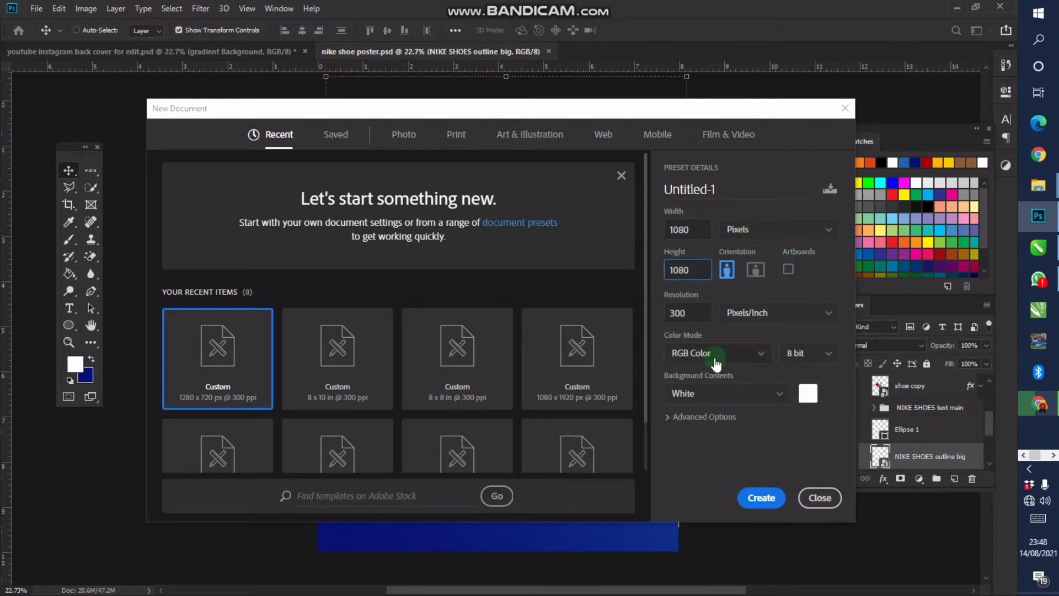
{"action": "left_click", "coordinate": [756, 496]}
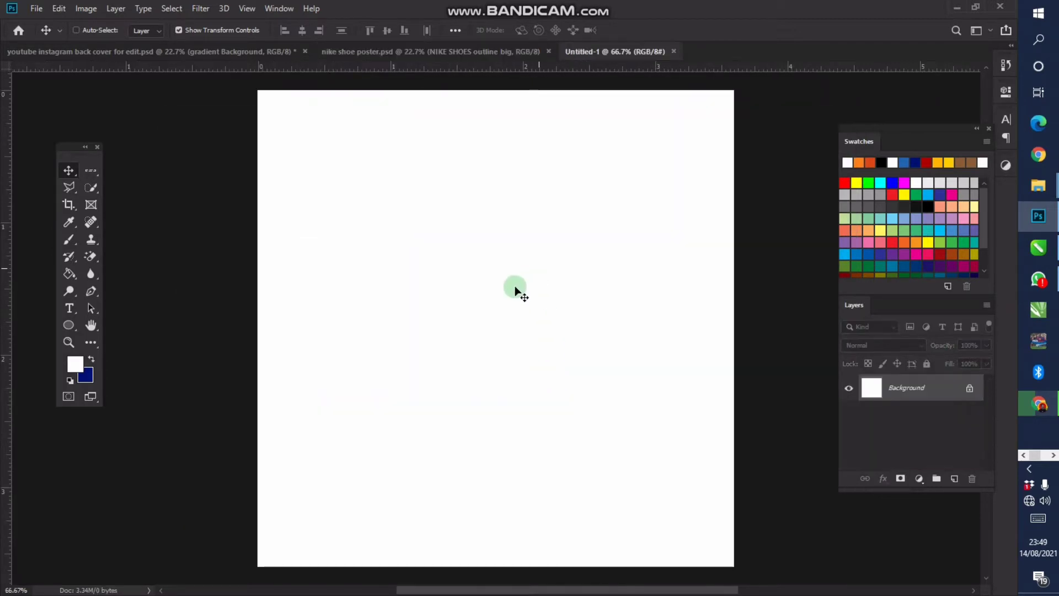
From bckg images > PNG Human Images, drag Image 1, the man in purple, into Photoshop
{"action": "key", "text": "space"}
{"action": "mouse_move", "coordinate": [503, 307]}
{"action": "left_mouse_down"}
{"action": "mouse_move", "coordinate": [477, 299]}
{"action": "mouse_move", "coordinate": [504, 300]}
{"action": "left_mouse_up"}
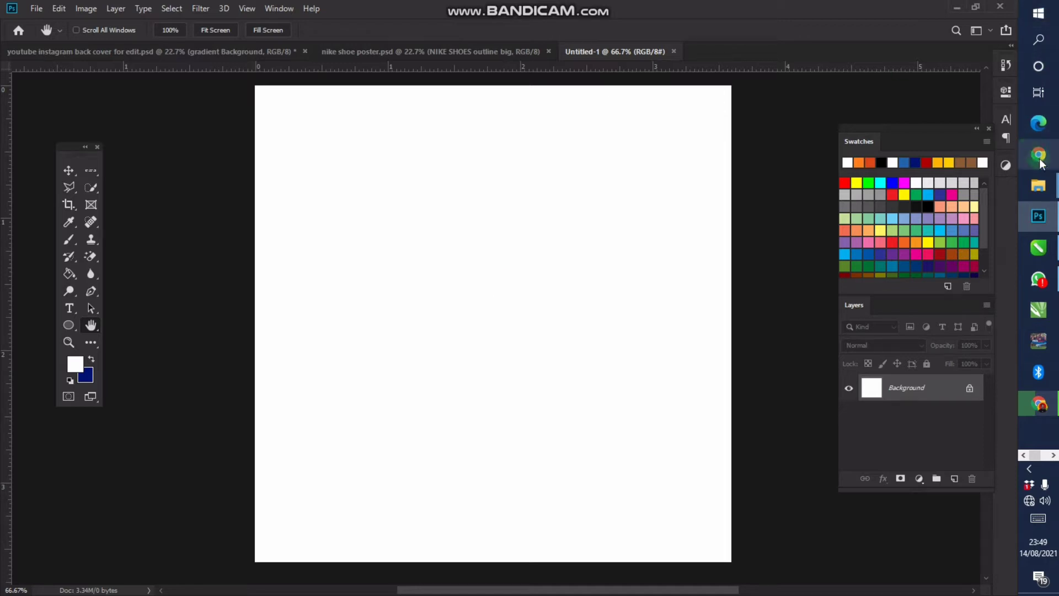
{"action": "mouse_move", "coordinate": [1038, 186]}
{"action": "left_click", "coordinate": [941, 145]}
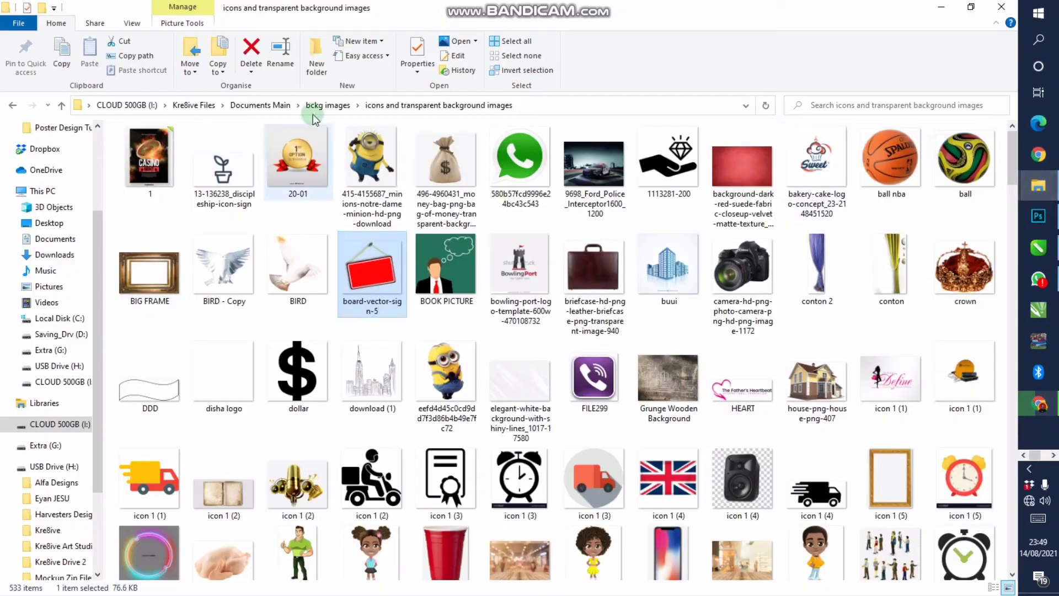
{"action": "left_click", "coordinate": [331, 105]}
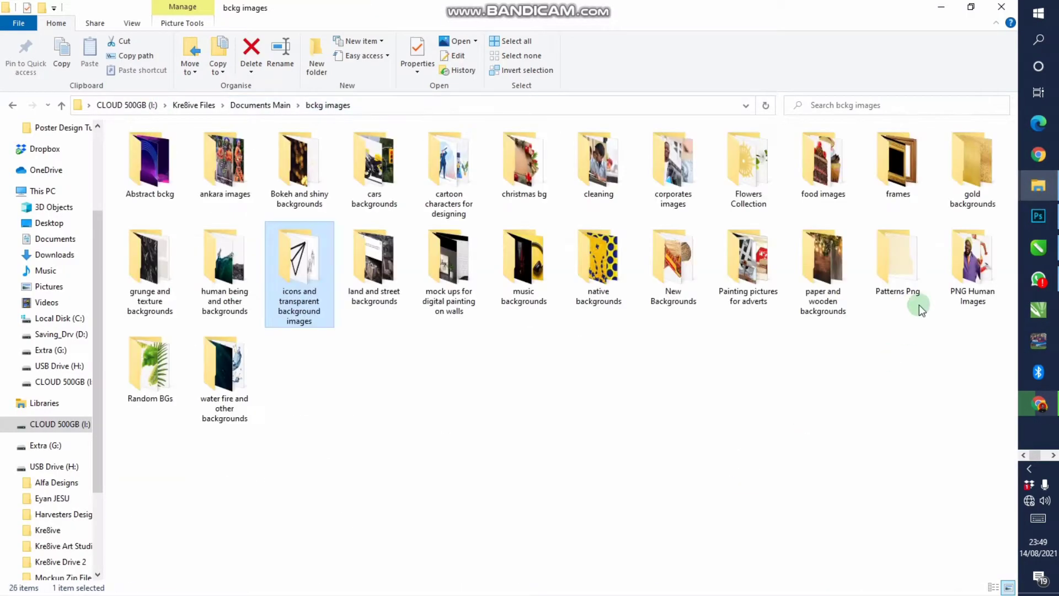
{"action": "double_click", "coordinate": [969, 276]}
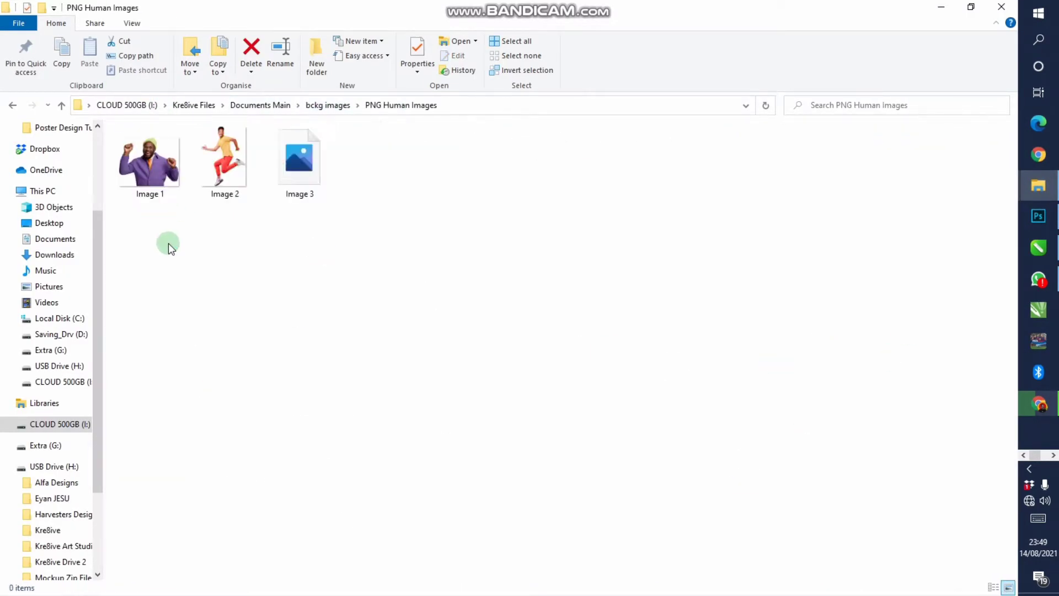
{"action": "left_click", "coordinate": [148, 193]}
{"action": "left_click_drag", "start_coordinate": [227, 260], "coordinate": [538, 340]}
Commit the placed Image 1 and zoom in to inspect the man's beanie and face
{"action": "key", "text": "Return"}
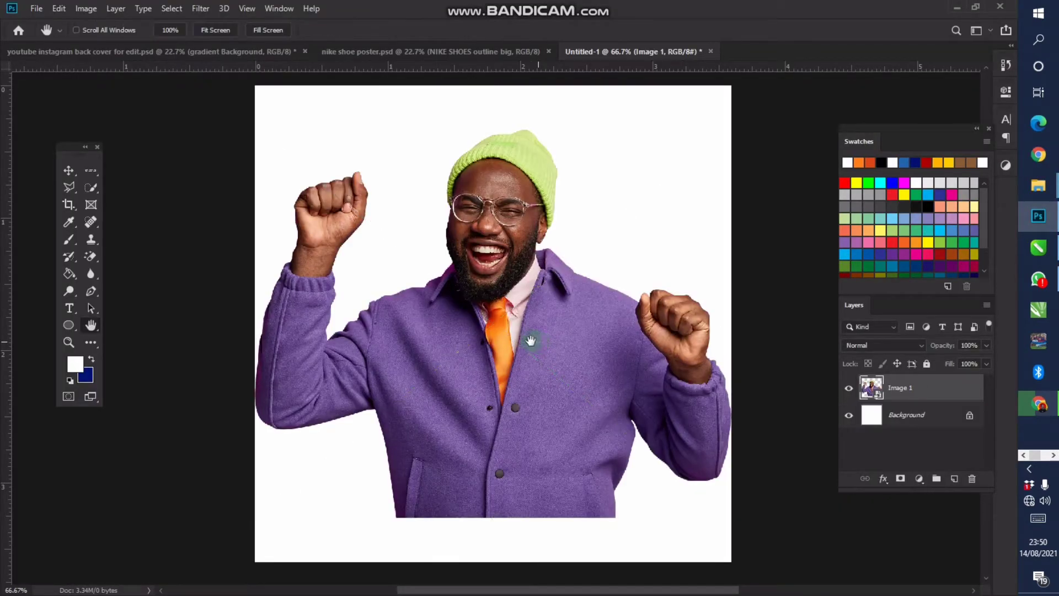
{"action": "key", "text": "z"}
{"action": "left_click", "coordinate": [535, 331], "text": "alt"}
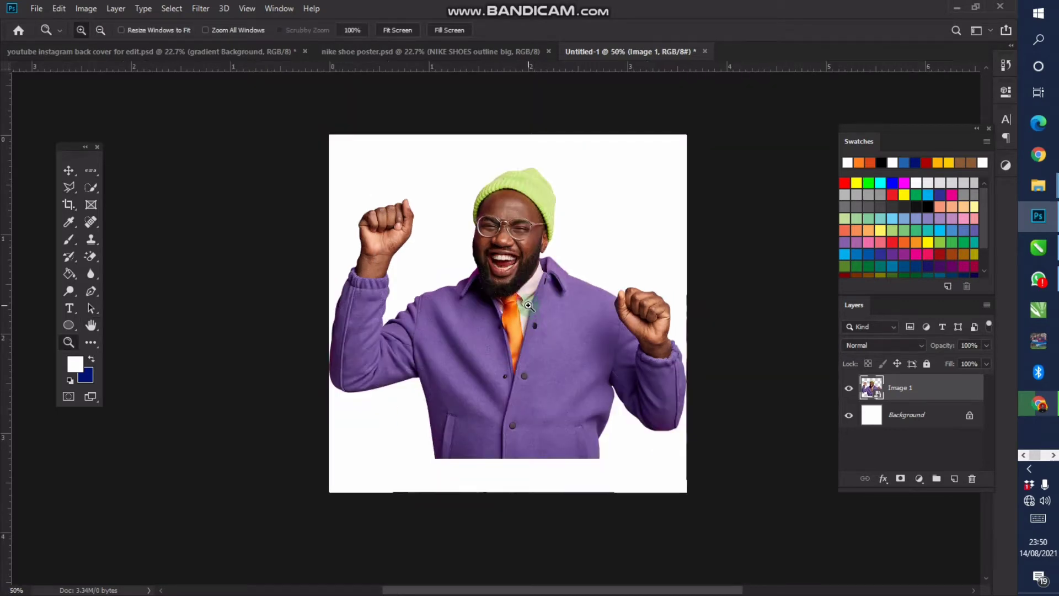
{"action": "key", "text": "v"}
{"action": "key", "text": "z"}
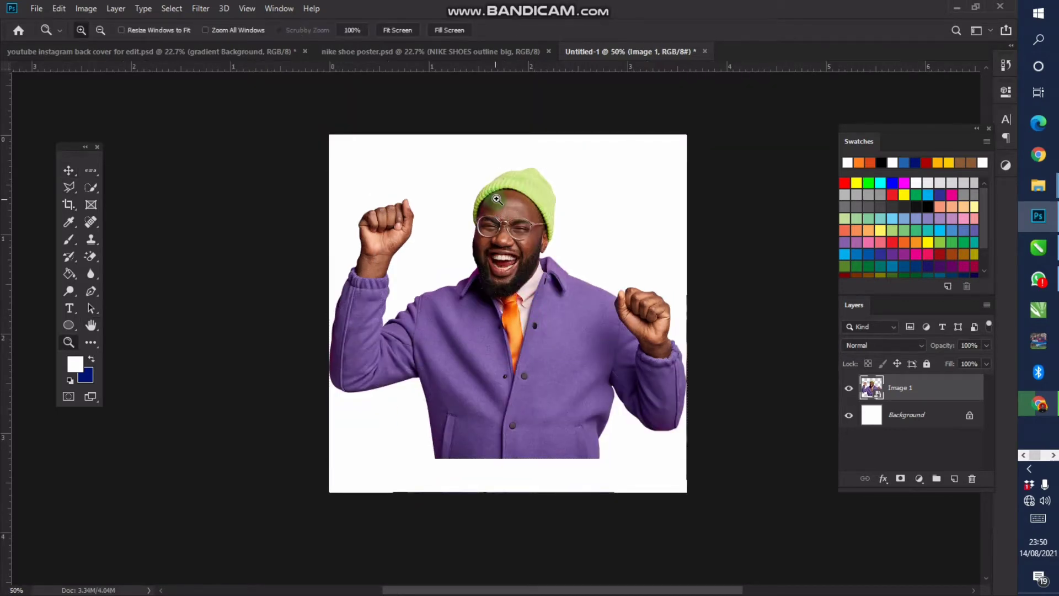
{"action": "left_click", "coordinate": [496, 200]}
{"action": "left_click", "coordinate": [523, 214]}
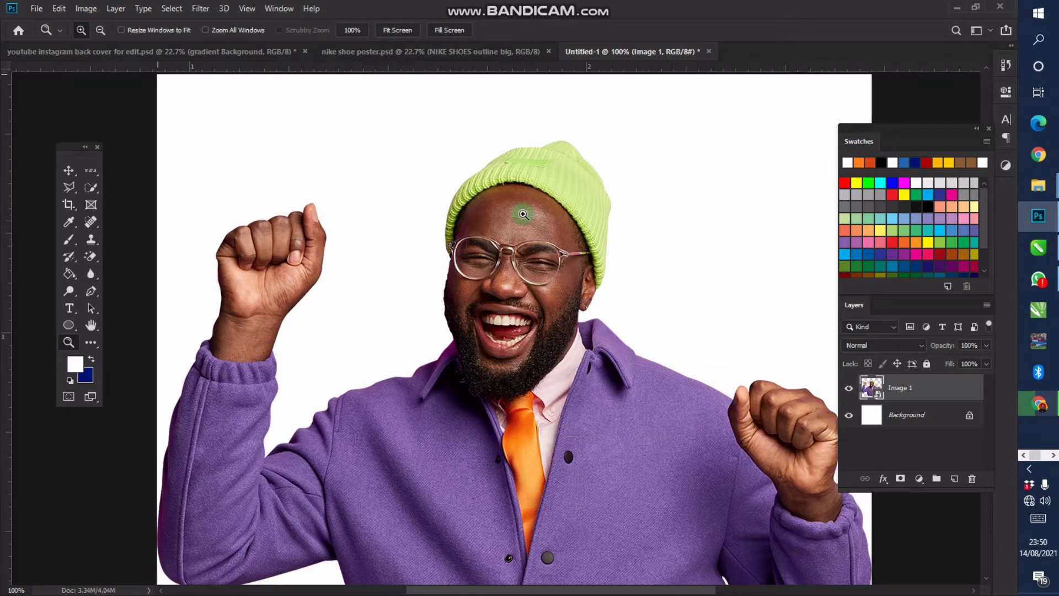
{"action": "left_click", "coordinate": [523, 214]}
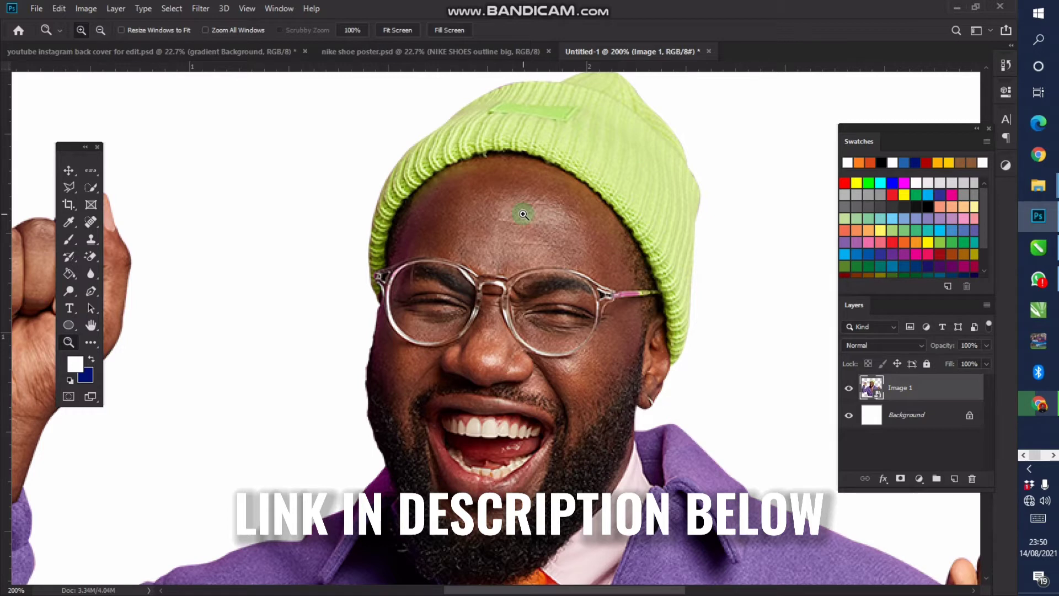
Zoom back out to the whole canvas, centre it, and show the rulers
{"action": "left_click", "coordinate": [474, 284], "text": "alt"}
{"action": "left_click", "coordinate": [440, 322], "text": "alt"}
{"action": "left_click_drag", "start_coordinate": [449, 317], "coordinate": [466, 245]}
{"action": "key", "text": "ctrl+r"}
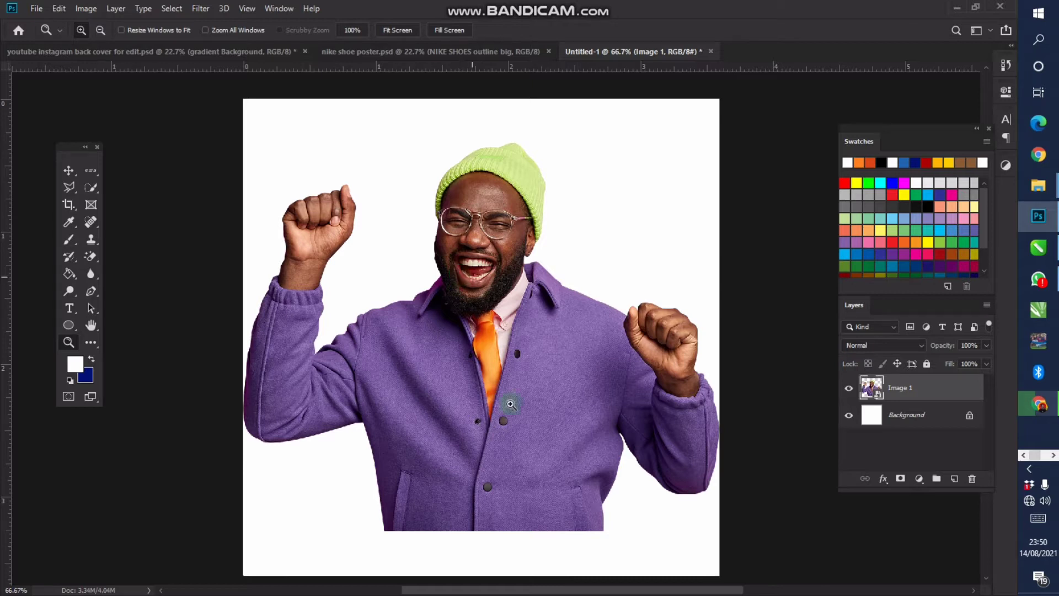
{"action": "key", "text": "v"}
{"action": "scroll", "coordinate": [494, 327], "scroll_direction": "down", "scroll_amount": 1}
{"action": "scroll", "coordinate": [495, 330], "scroll_direction": "down", "scroll_amount": 1}
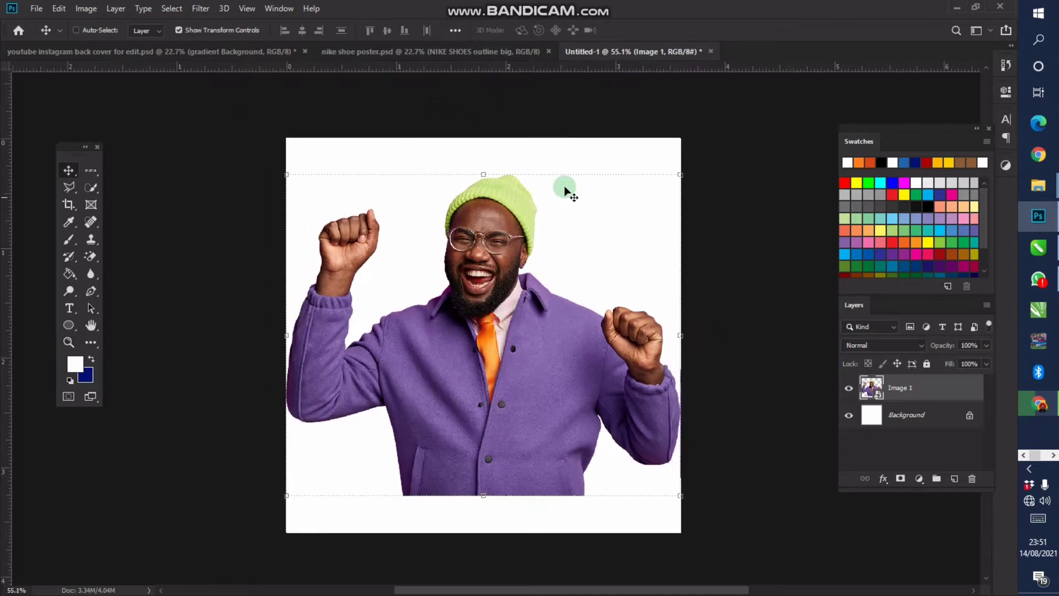
{"action": "left_click", "coordinate": [679, 175]}
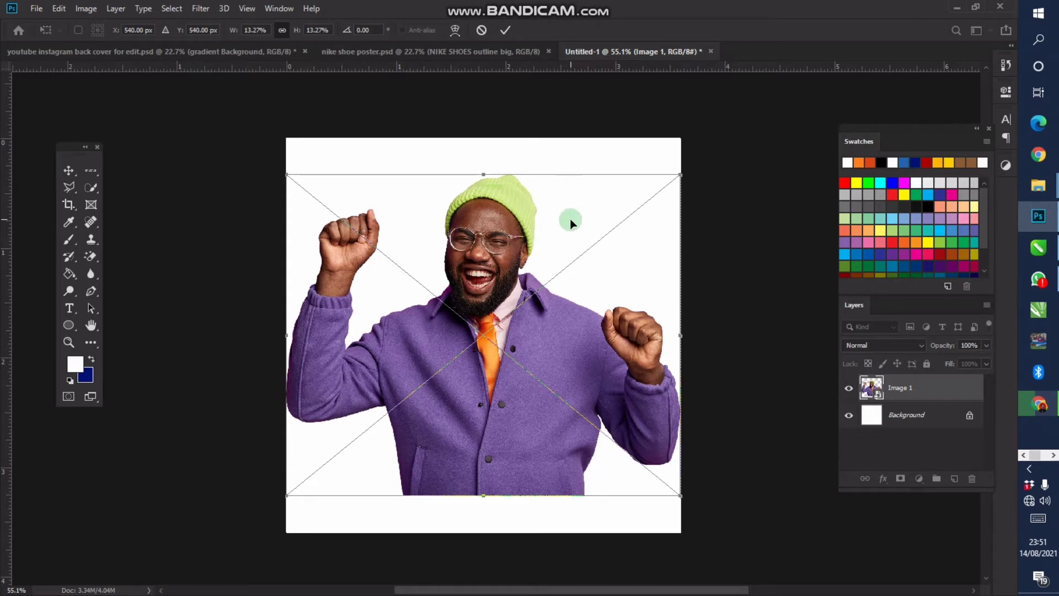
{"action": "key", "text": "Return"}
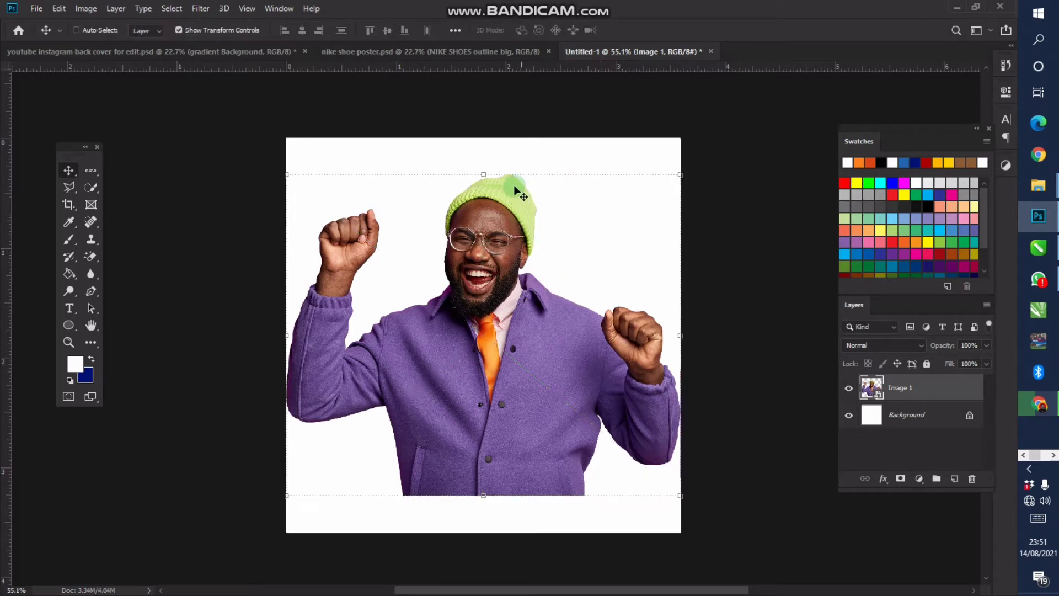
{"action": "key", "text": "z"}
{"action": "left_click", "coordinate": [524, 179]}
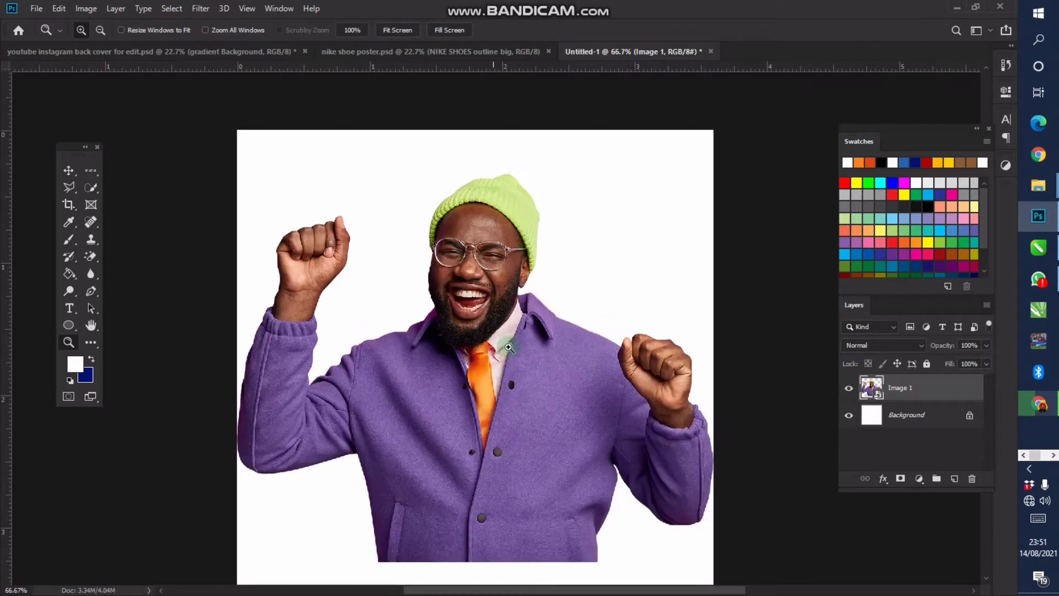
{"action": "left_click_drag", "start_coordinate": [525, 323], "coordinate": [527, 310]}
{"action": "key", "text": "ctrl+r"}
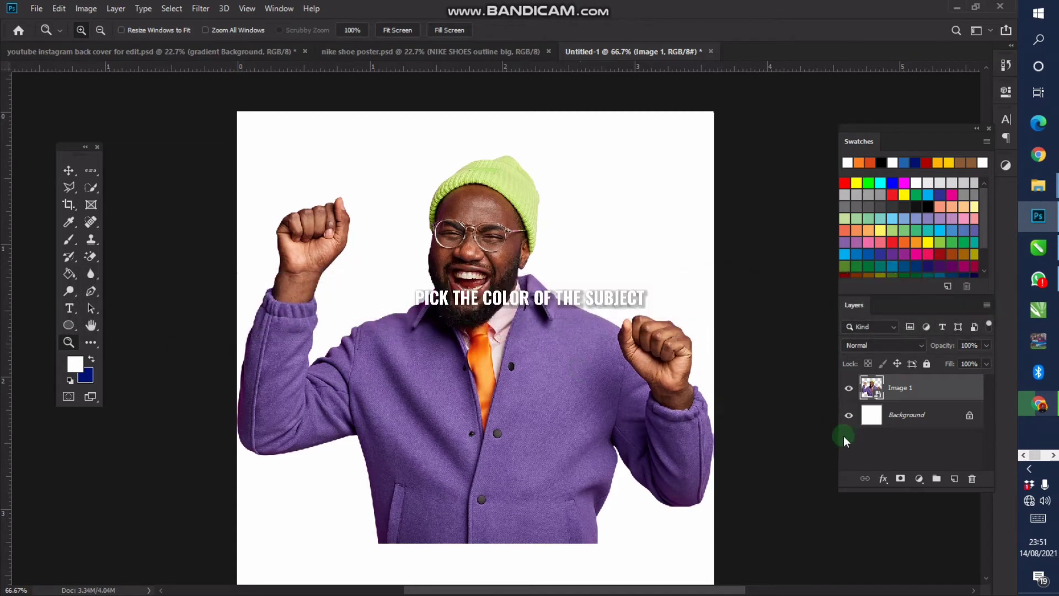
Sample the beanie's lime green and paint a 171 px dot at upper right on a new layer
{"action": "left_click", "coordinate": [69, 222]}
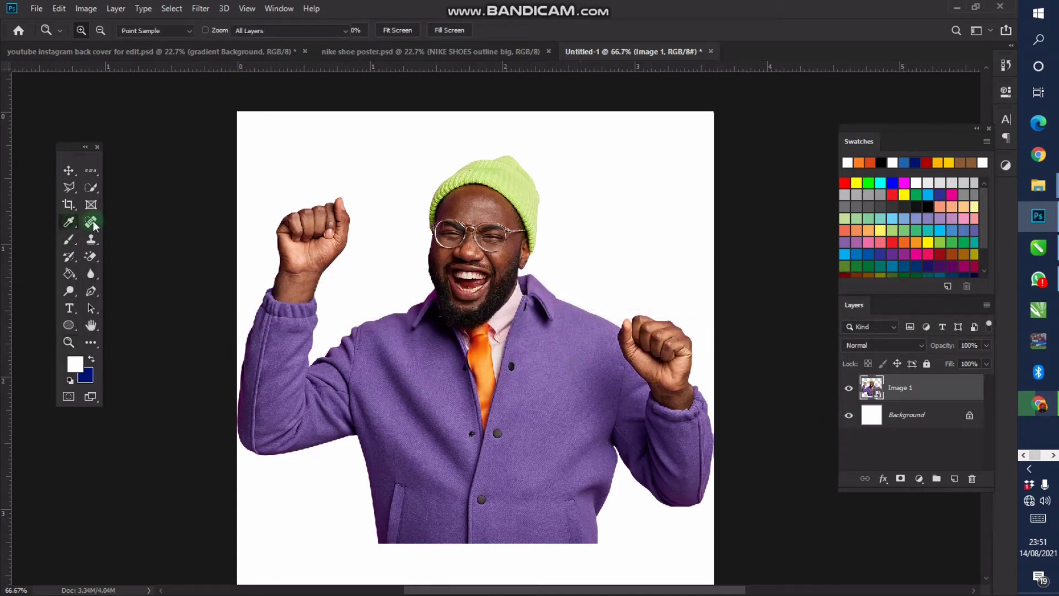
{"action": "left_click", "coordinate": [499, 171]}
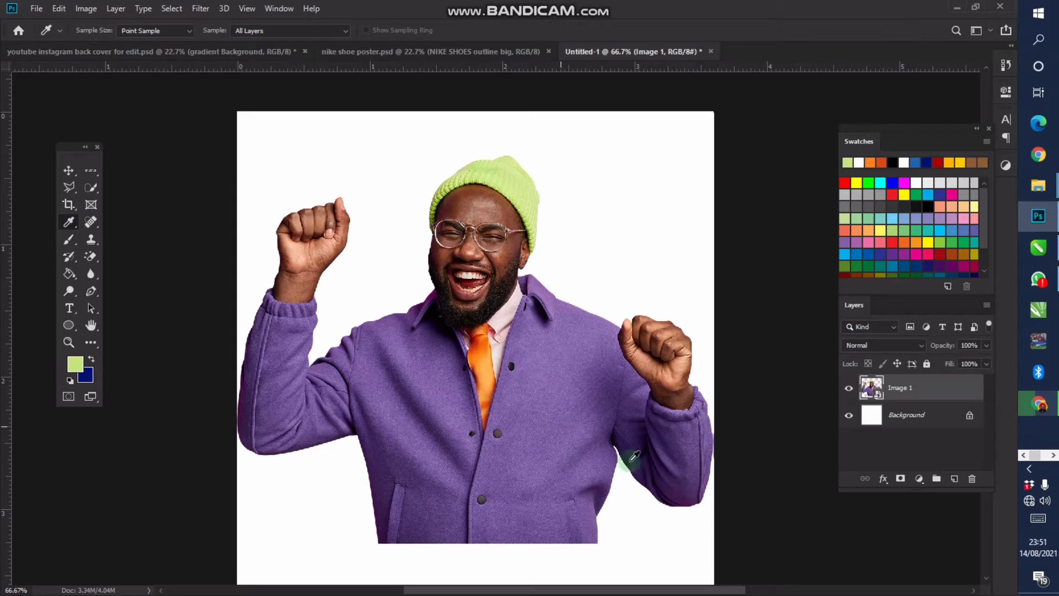
{"action": "left_click", "coordinate": [954, 478]}
{"action": "key", "text": "b"}
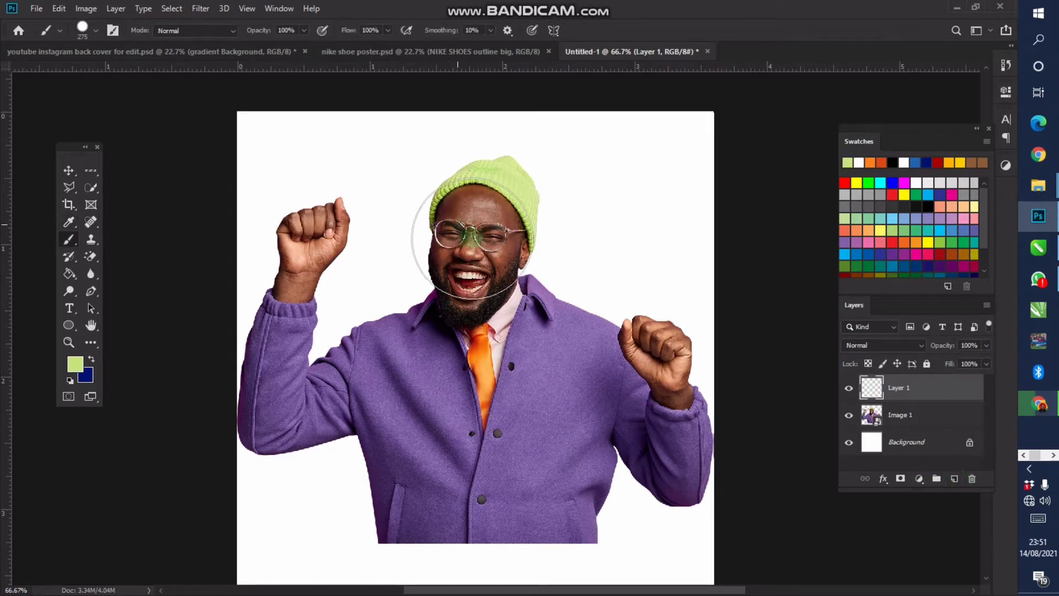
{"action": "right_click", "coordinate": [502, 282]}
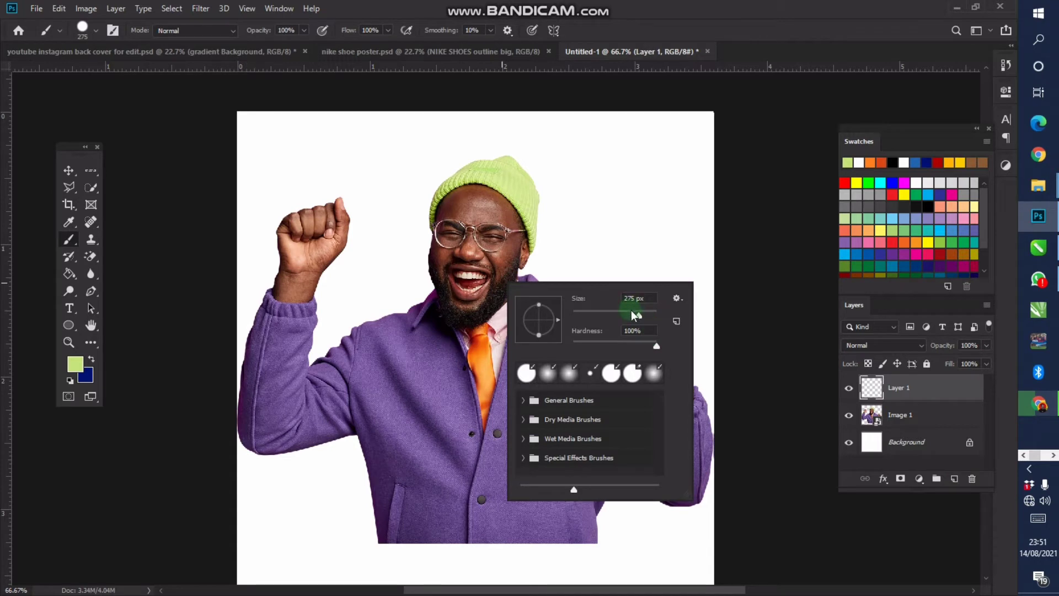
{"action": "left_click_drag", "start_coordinate": [630, 316], "coordinate": [630, 316]}
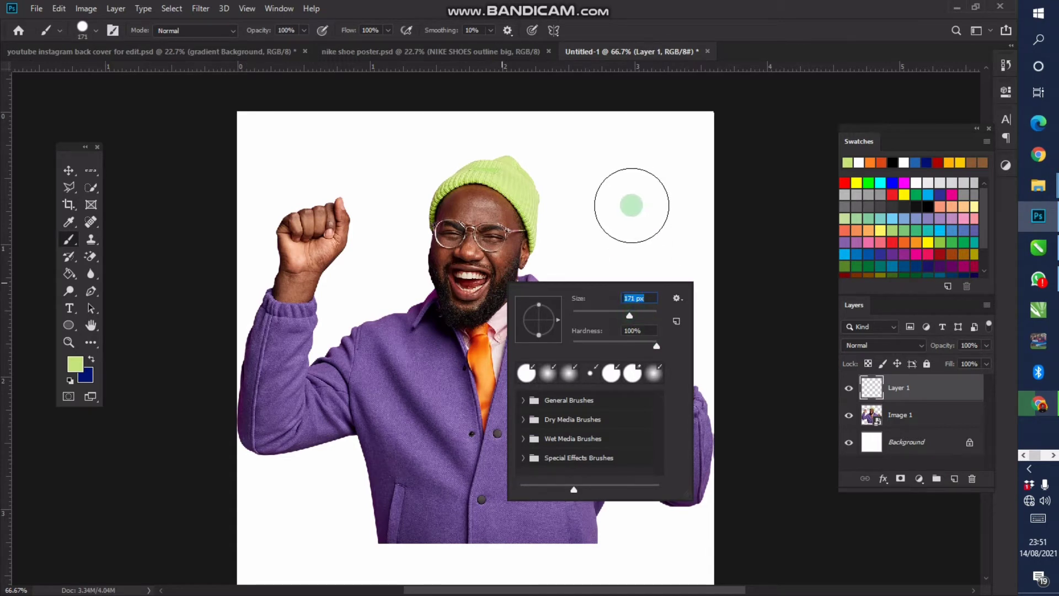
{"action": "left_click", "coordinate": [635, 192]}
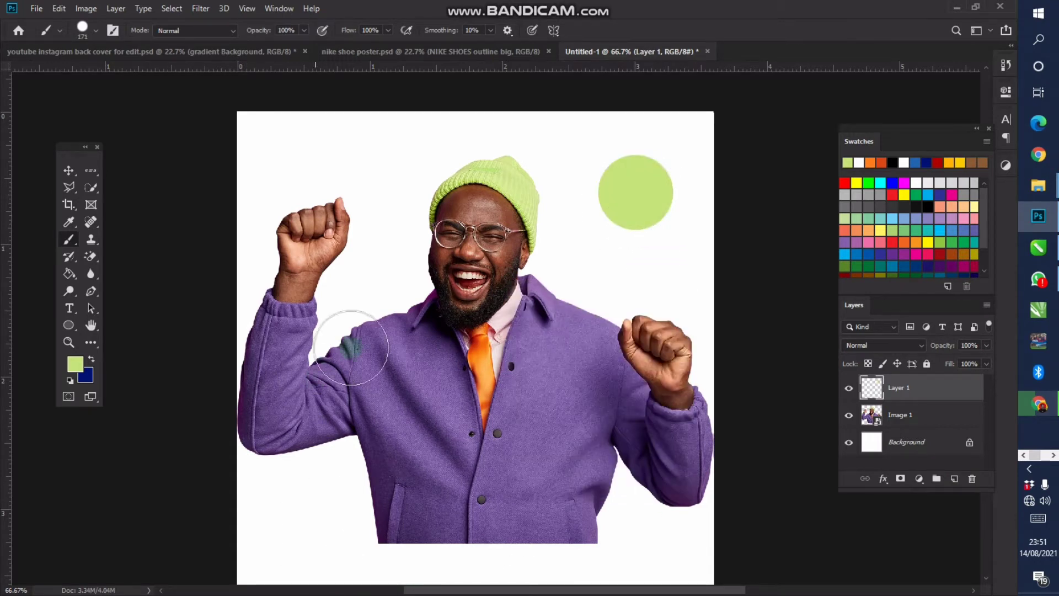
Paint a jacket-purple dot below the green one and sample a darker jacket purple
{"action": "key", "text": "i"}
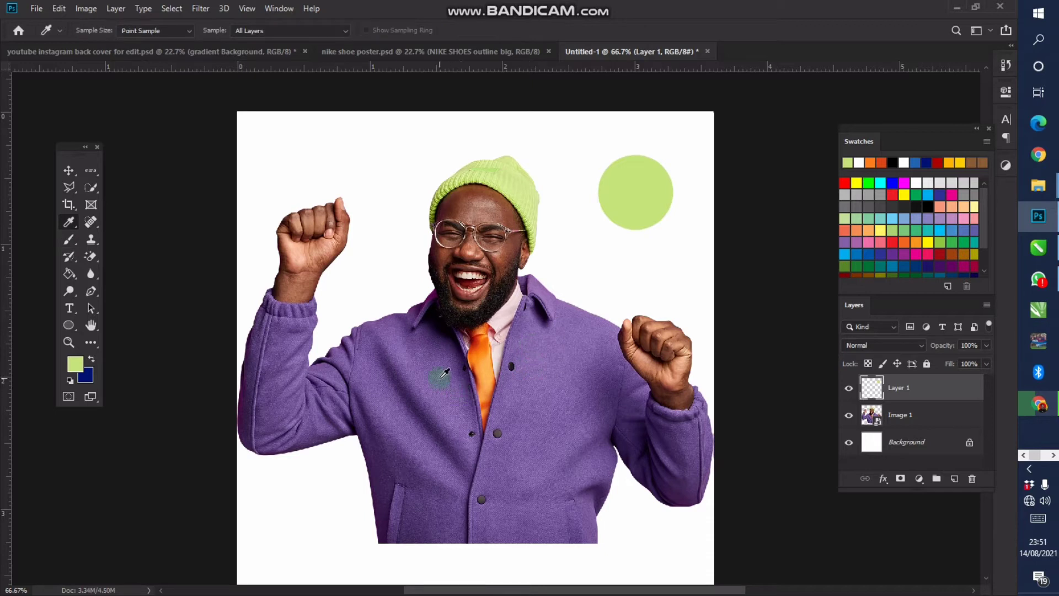
{"action": "left_click", "coordinate": [539, 355]}
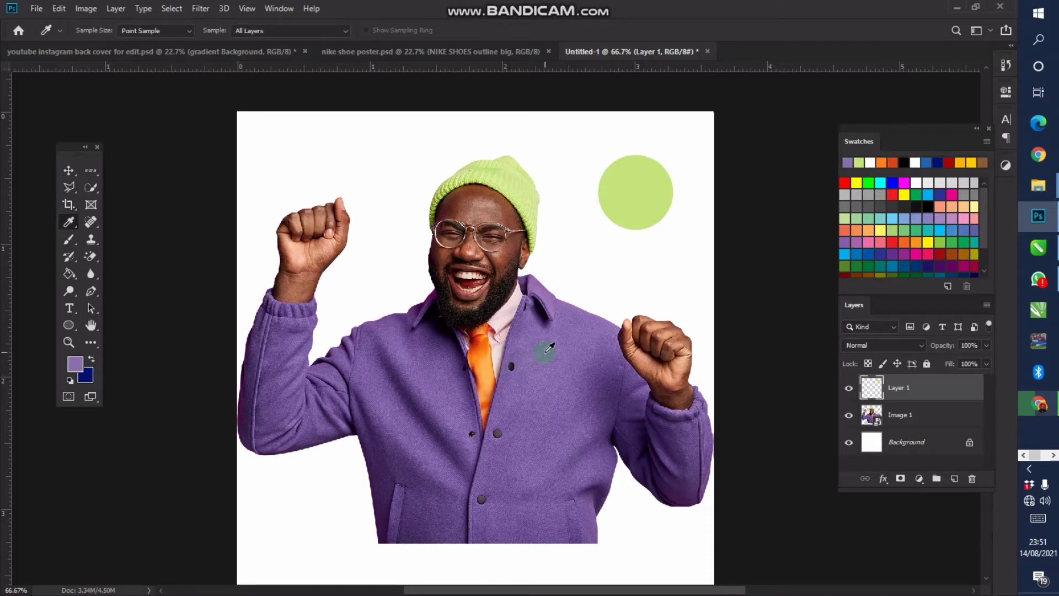
{"action": "key", "text": "b"}
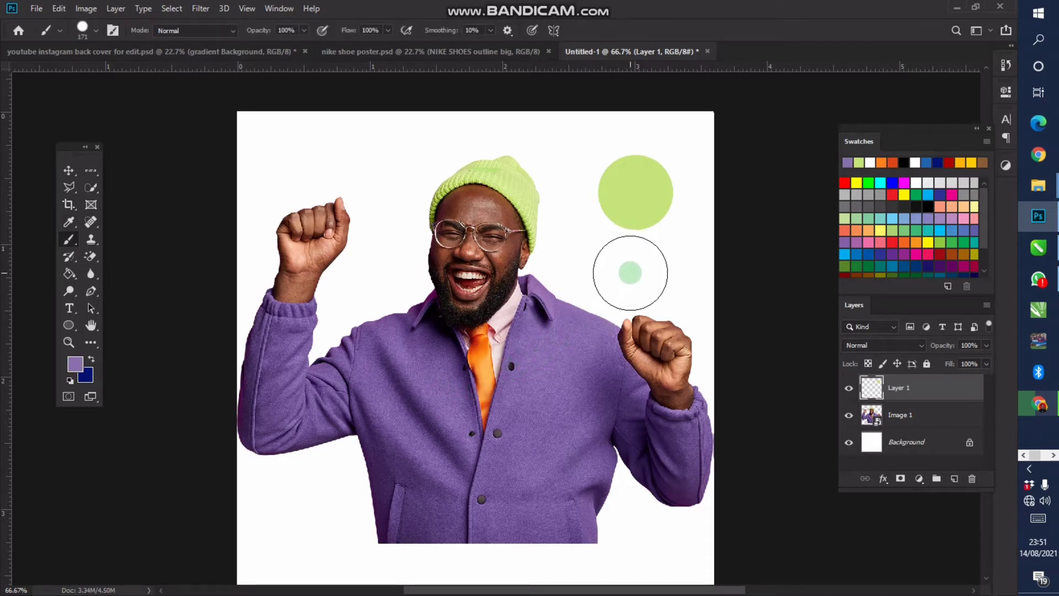
{"action": "left_click", "coordinate": [634, 273]}
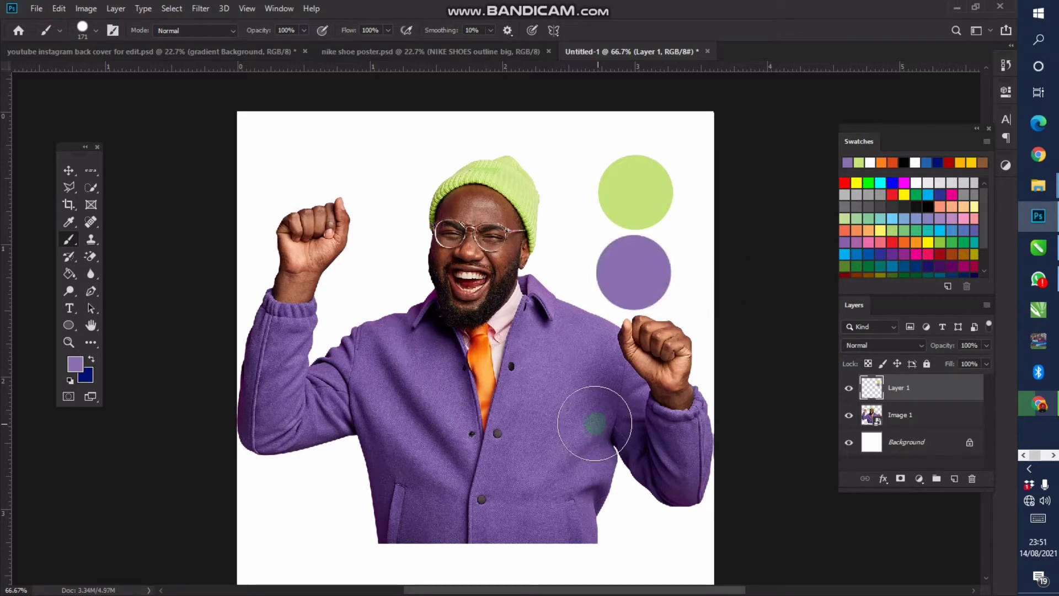
{"action": "key", "text": "i"}
{"action": "left_click_drag", "start_coordinate": [421, 383], "coordinate": [400, 383]}
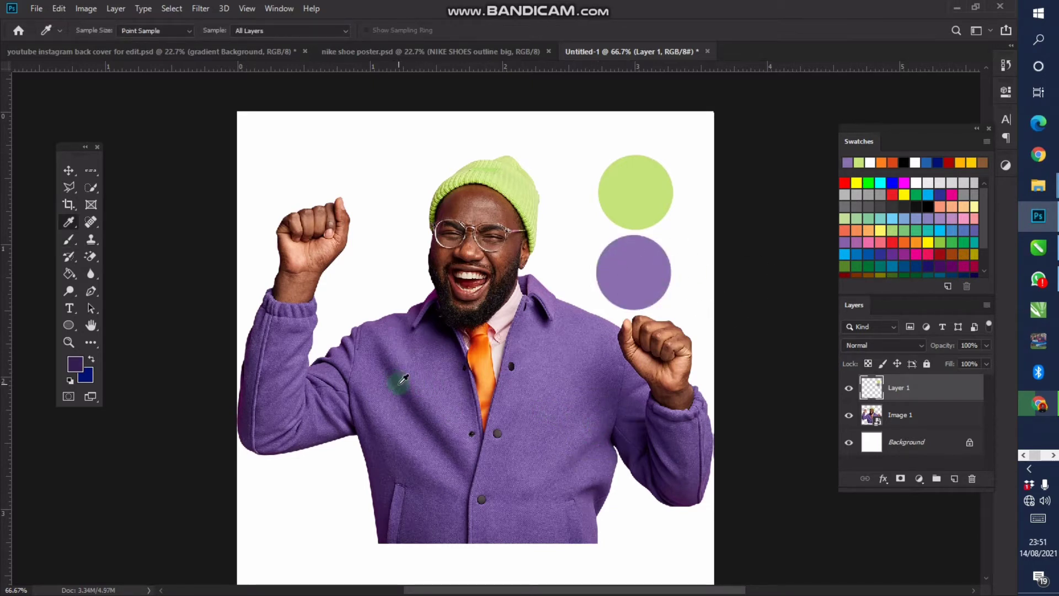
{"action": "key", "text": "b"}
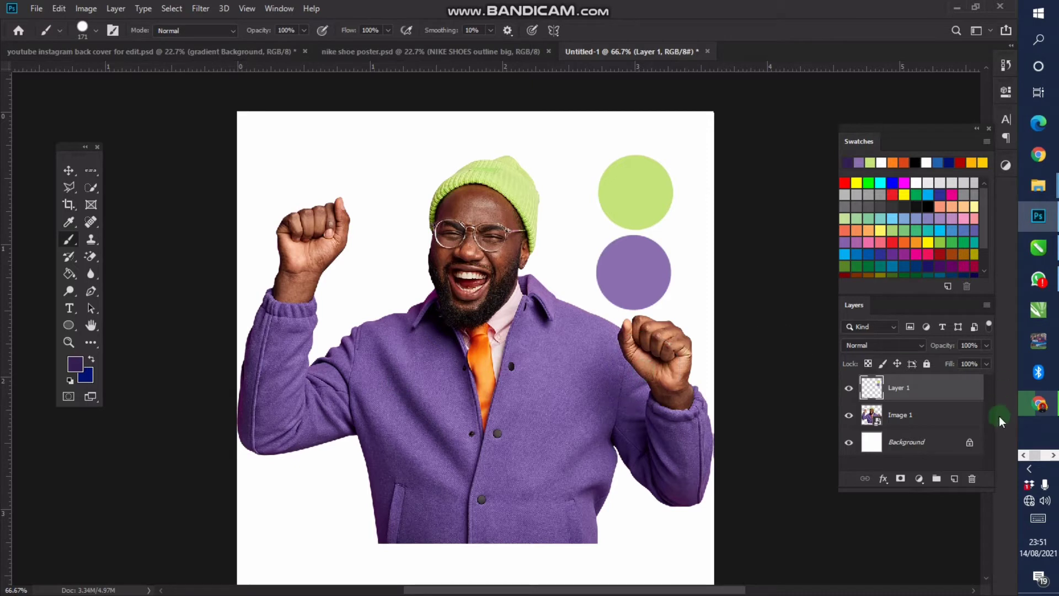
{"action": "left_click", "coordinate": [949, 414]}
{"action": "key", "text": "ctrl+t"}
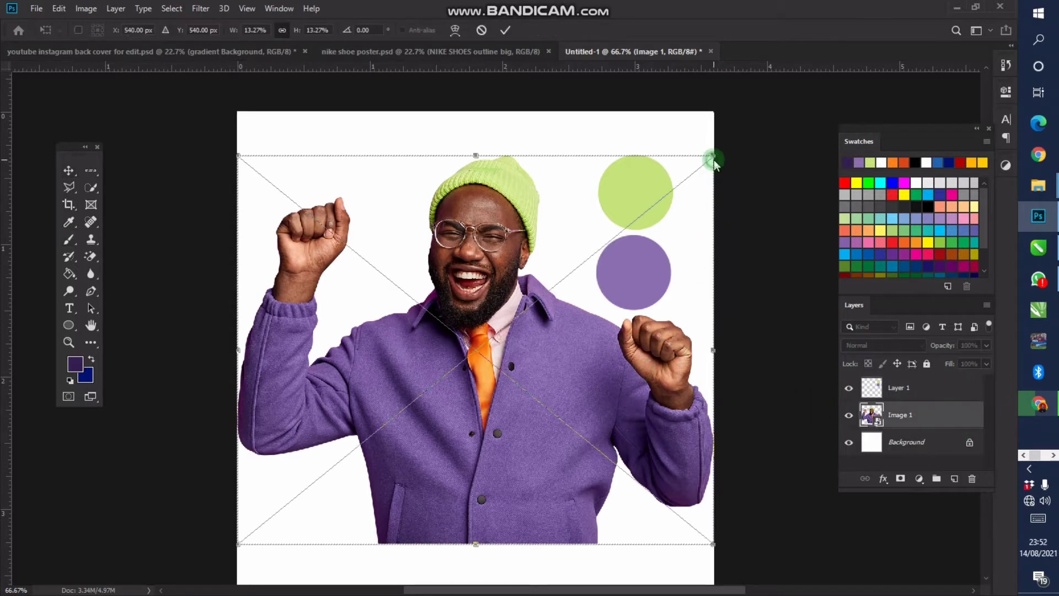
Scale the man's photo down and move it toward the lower left
{"action": "left_click_drag", "start_coordinate": [708, 166], "coordinate": [638, 218]}
{"action": "left_click_drag", "start_coordinate": [562, 293], "coordinate": [508, 372]}
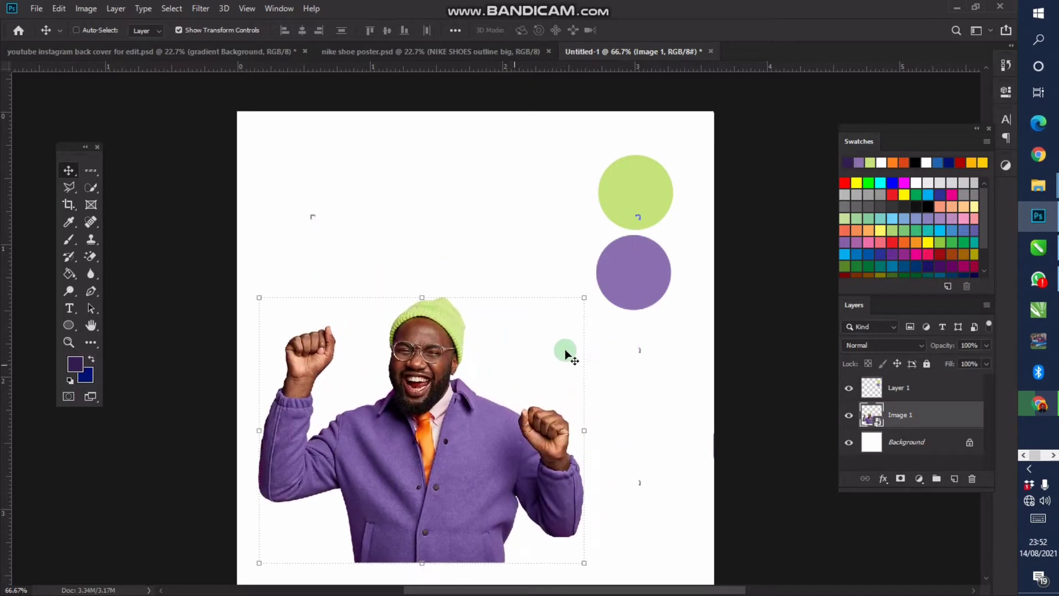
{"action": "key", "text": "Return"}
On Layer 1, paint dark purple, red-orange, orange and pale pink circles sampled from the photo
{"action": "left_click", "coordinate": [888, 390]}
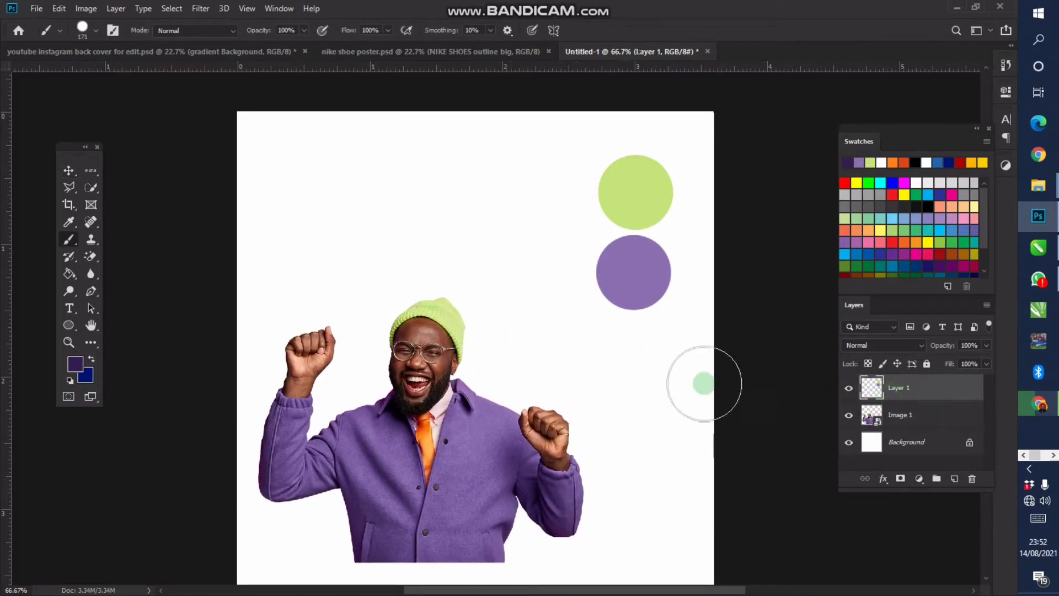
{"action": "left_click", "coordinate": [630, 356]}
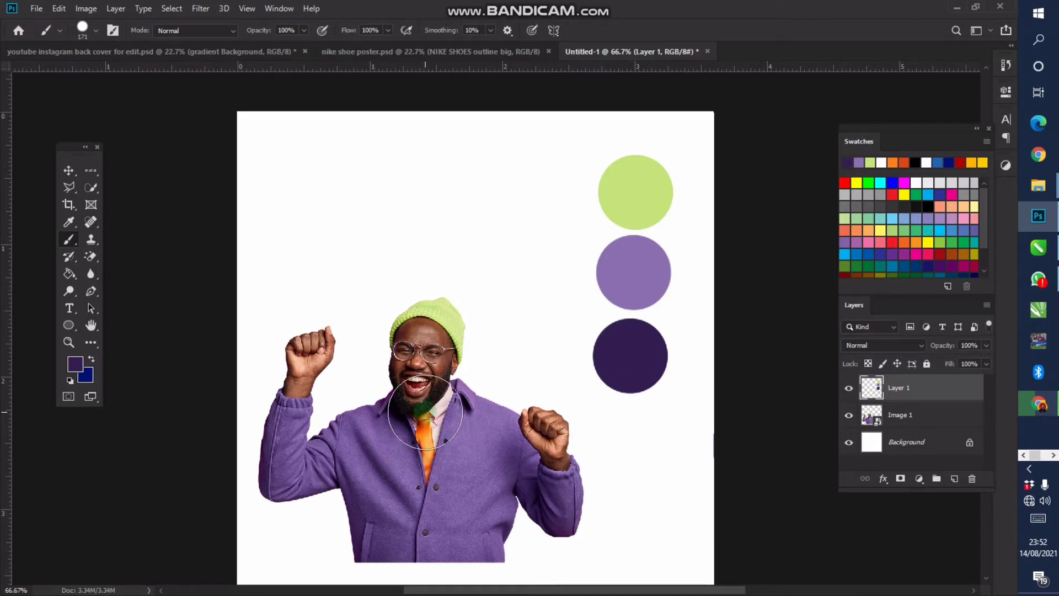
{"action": "key", "text": "i"}
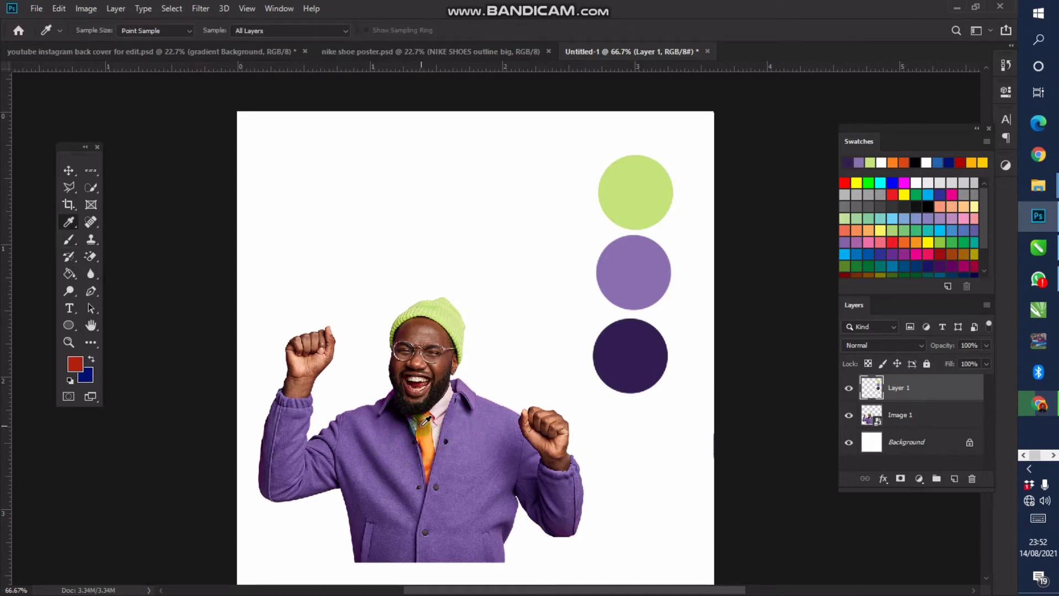
{"action": "key", "text": "b"}
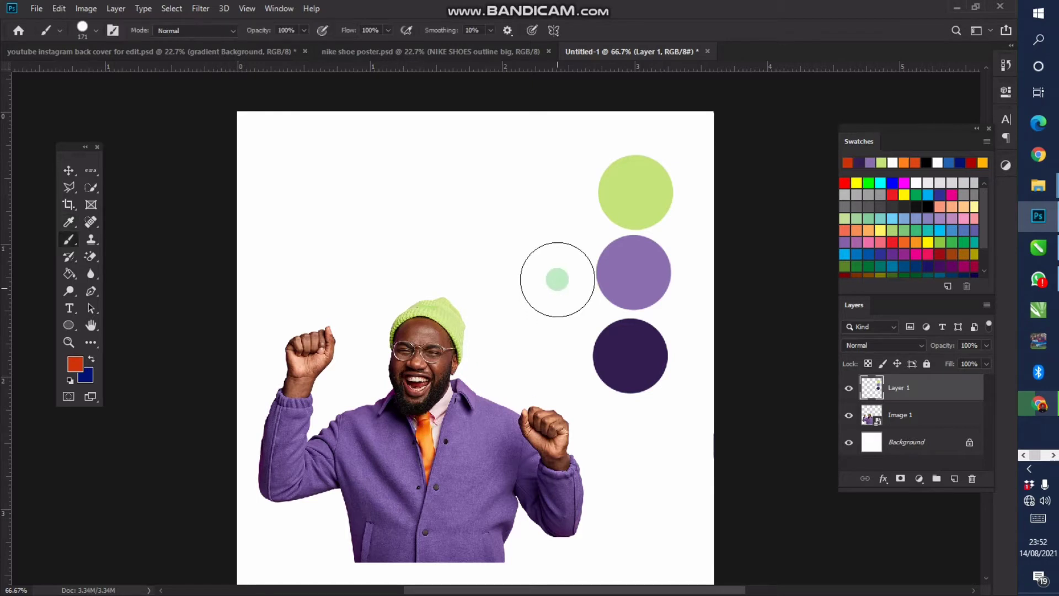
{"action": "left_click", "coordinate": [536, 193]}
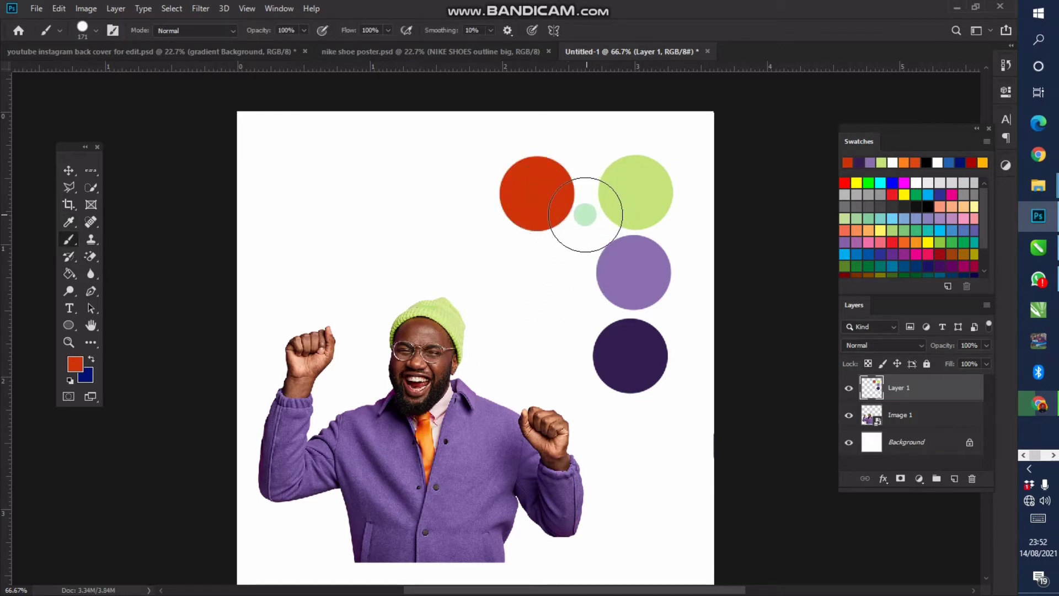
{"action": "key", "text": "i"}
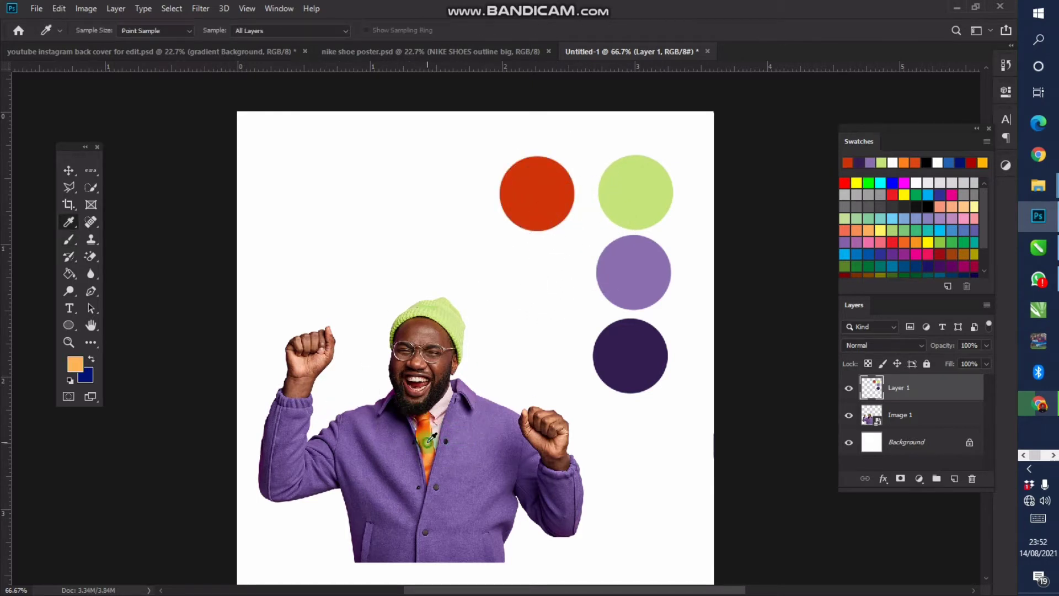
{"action": "key", "text": "b"}
{"action": "left_click", "coordinate": [447, 195]}
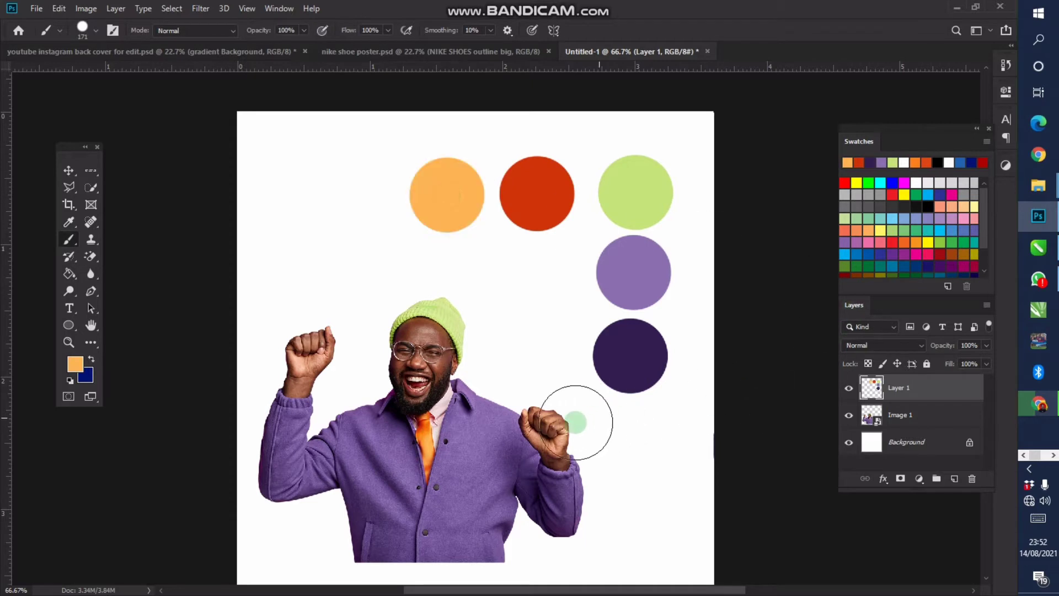
{"action": "scroll", "coordinate": [484, 401], "scroll_direction": "up", "scroll_amount": 3}
{"action": "key", "text": "i"}
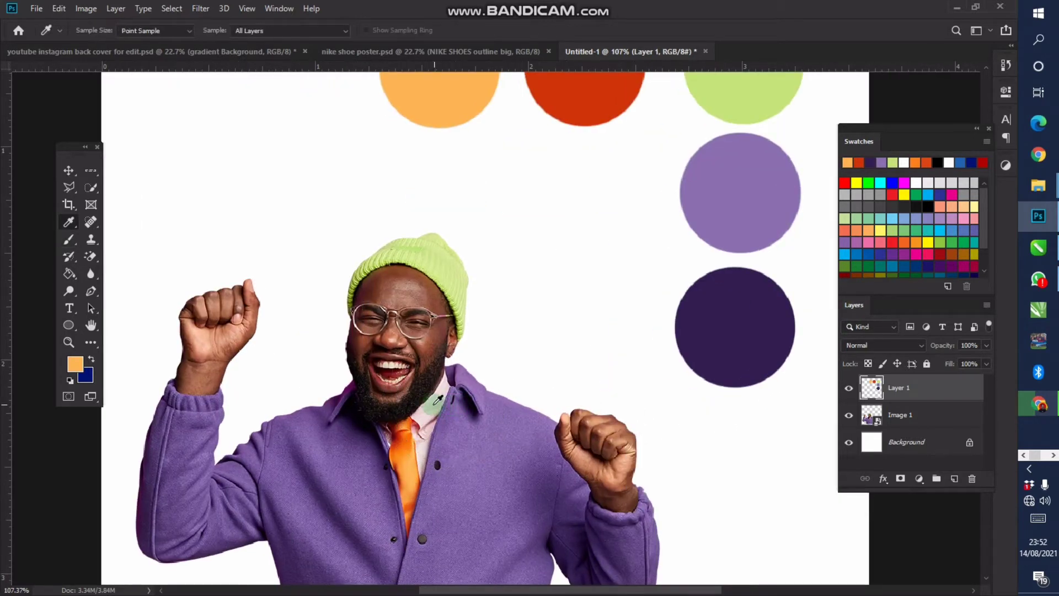
{"action": "key", "text": "b"}
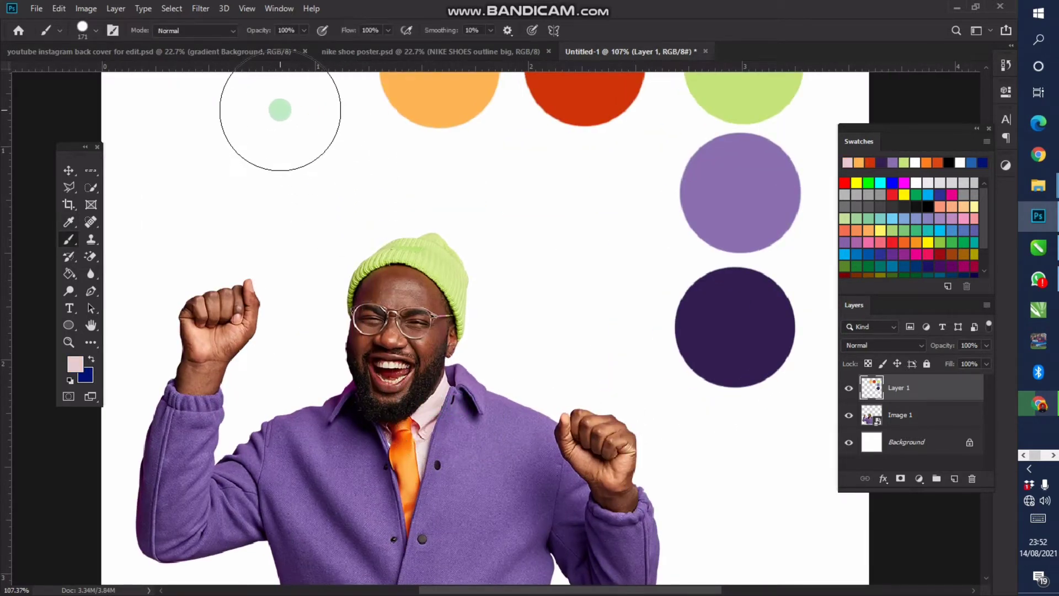
{"action": "left_click", "coordinate": [277, 112]}
Add a brown circle and a skin-tone circle sampled from the man's face
{"action": "scroll", "coordinate": [389, 198], "scroll_direction": "down", "scroll_amount": 1}
{"action": "scroll", "coordinate": [389, 204], "scroll_direction": "down", "scroll_amount": 2}
{"action": "left_click_drag", "start_coordinate": [433, 243], "coordinate": [455, 287]}
{"action": "key", "text": "i"}
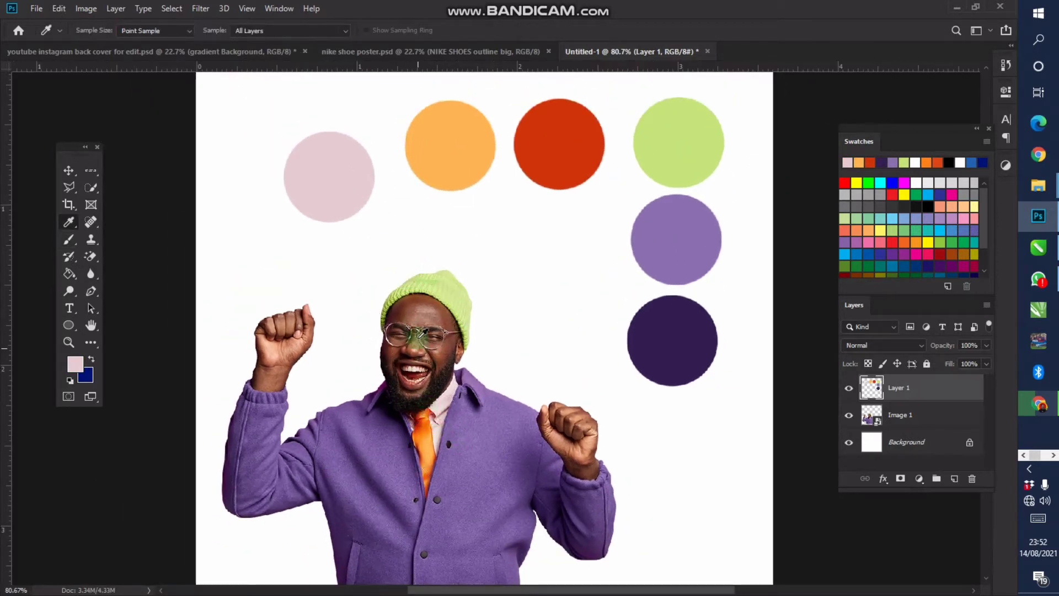
{"action": "key", "text": "b"}
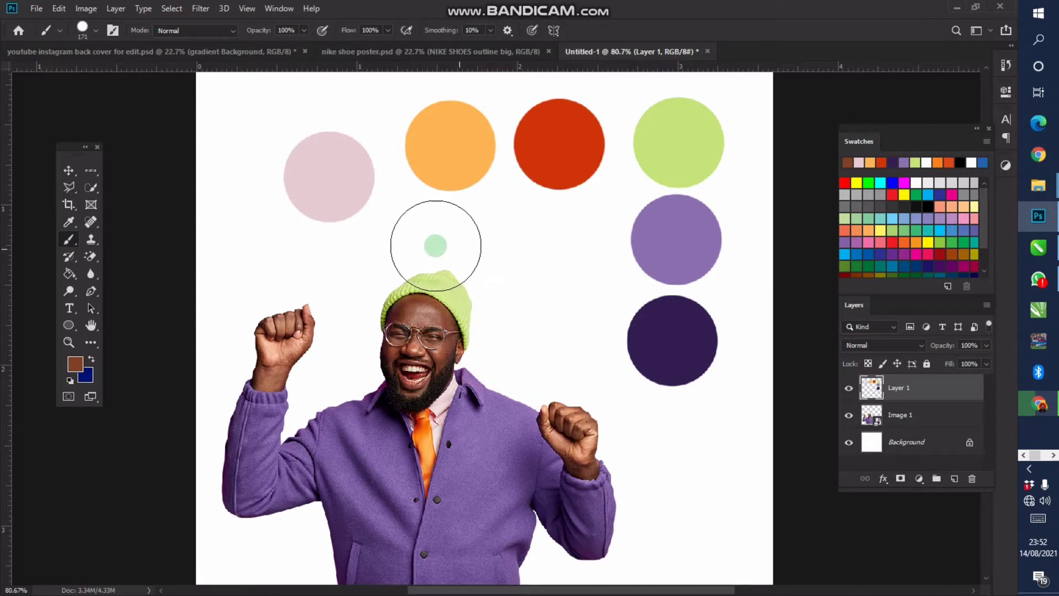
{"action": "left_click", "coordinate": [412, 234]}
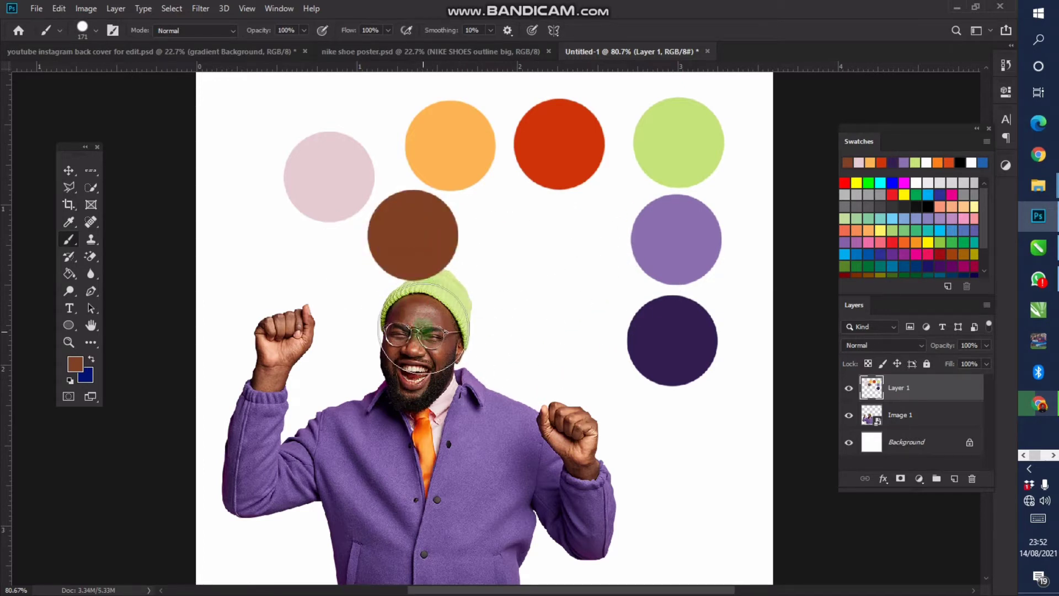
{"action": "key", "text": "i"}
{"action": "left_click", "coordinate": [423, 311]}
{"action": "key", "text": "b"}
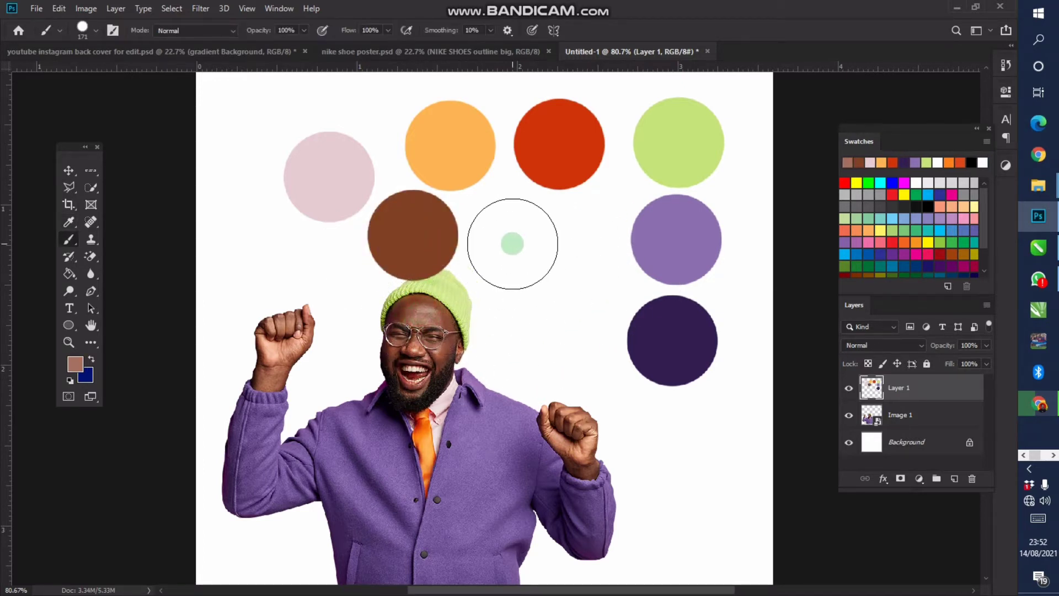
{"action": "left_click", "coordinate": [511, 241]}
{"action": "scroll", "coordinate": [601, 235], "scroll_direction": "down", "scroll_amount": 1}
{"action": "scroll", "coordinate": [600, 235], "scroll_direction": "down", "scroll_amount": 1}
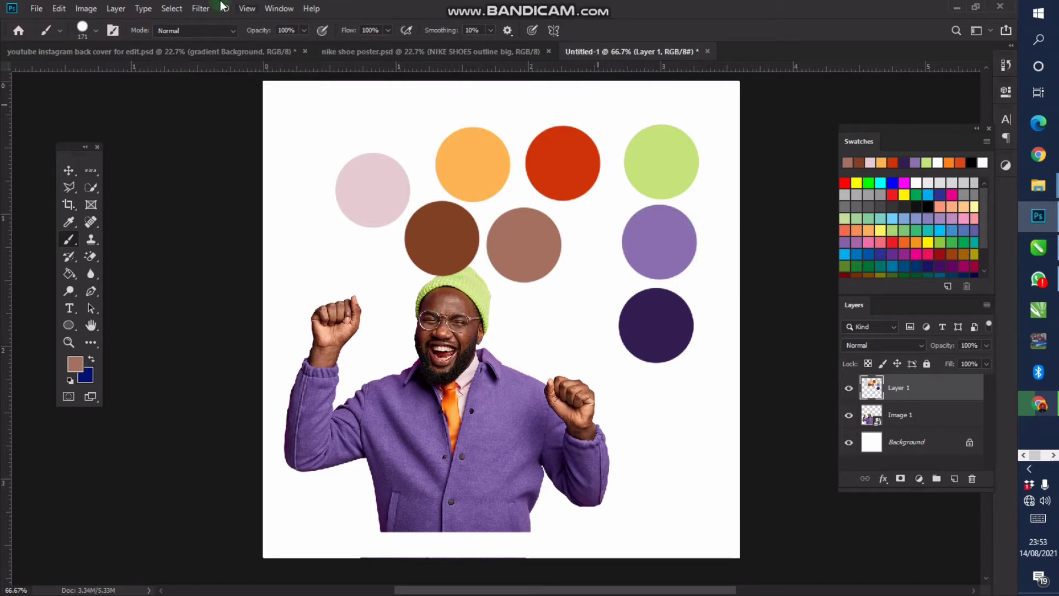
{"action": "key", "text": "l"}
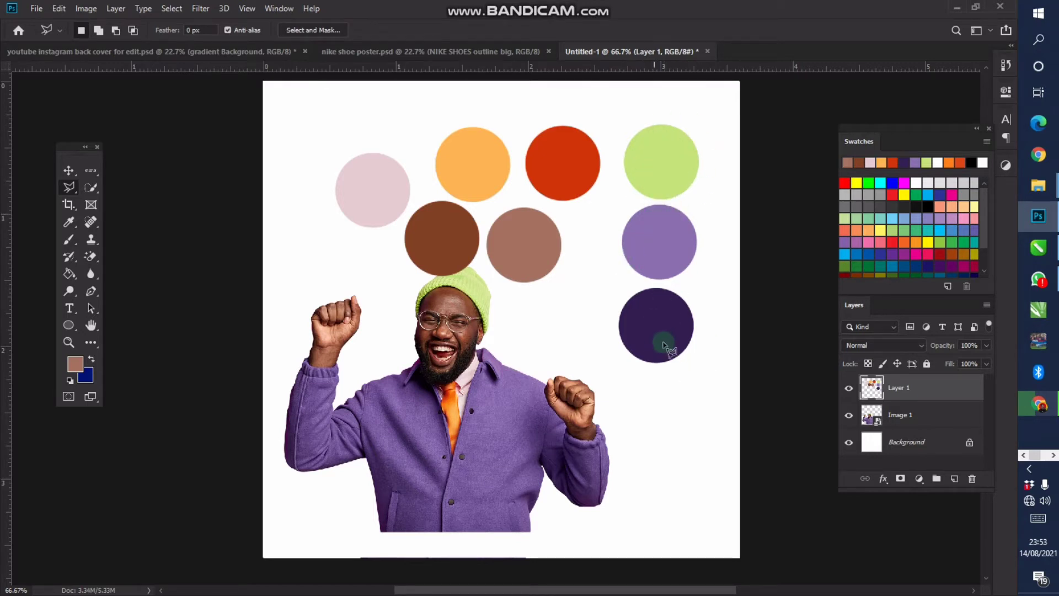
Polygonal-lasso the lime, purple and dark purple circles and cut them to a new layer
{"action": "left_click", "coordinate": [657, 90]}
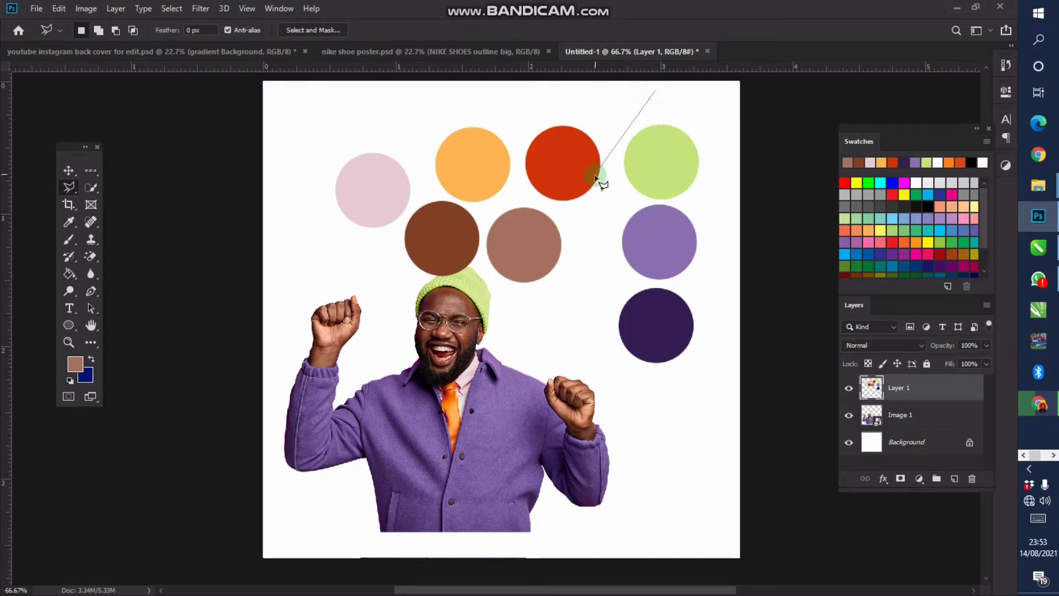
{"action": "left_click", "coordinate": [601, 193]}
{"action": "left_click", "coordinate": [576, 349]}
{"action": "left_click", "coordinate": [630, 392]}
{"action": "left_click", "coordinate": [705, 371]}
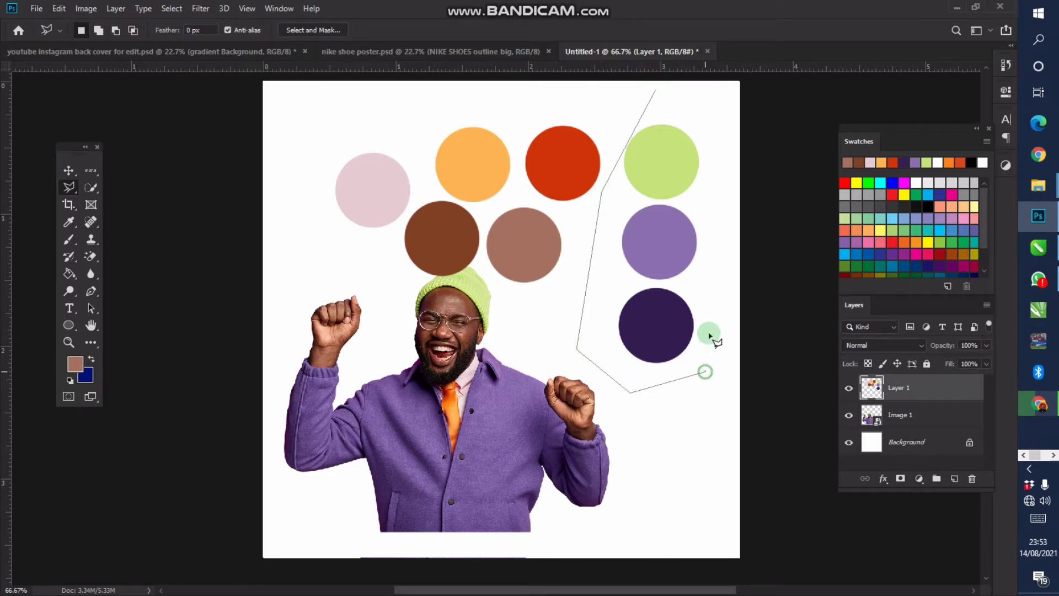
{"action": "left_click", "coordinate": [710, 125]}
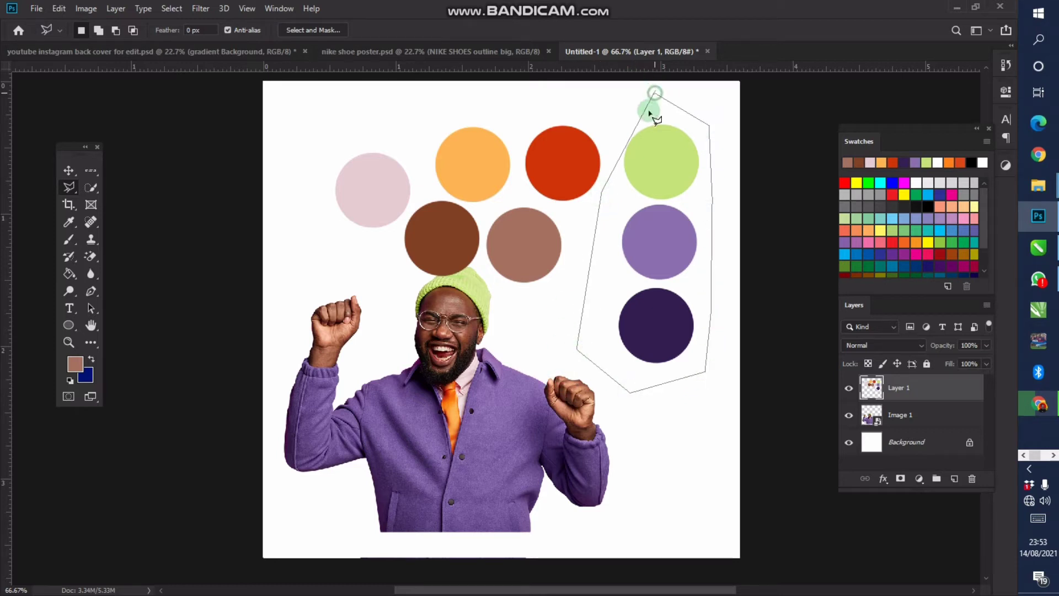
{"action": "left_click", "coordinate": [656, 93]}
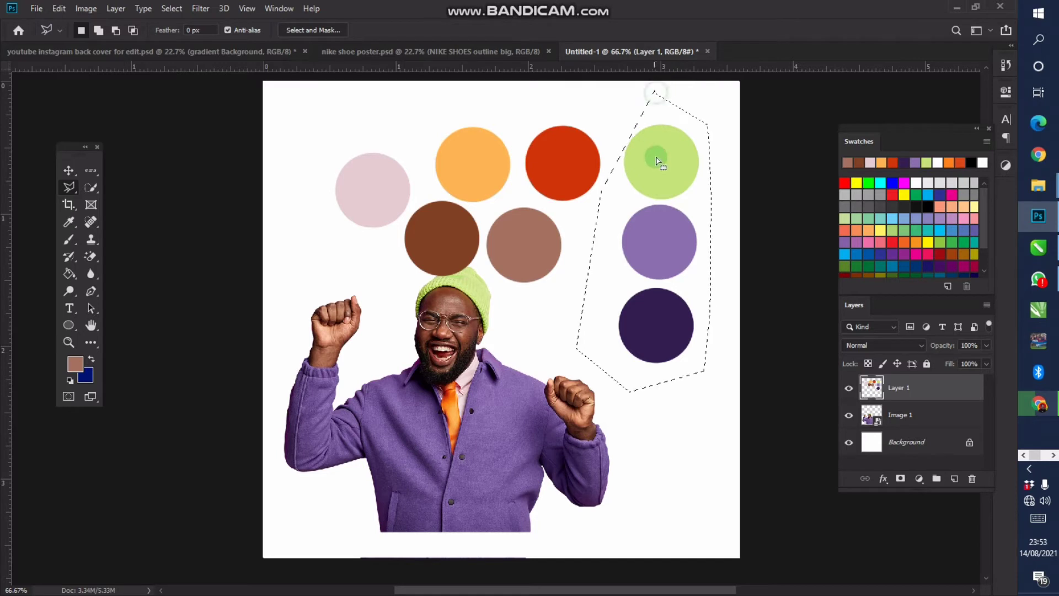
{"action": "right_click", "coordinate": [656, 165]}
{"action": "left_click", "coordinate": [697, 266]}
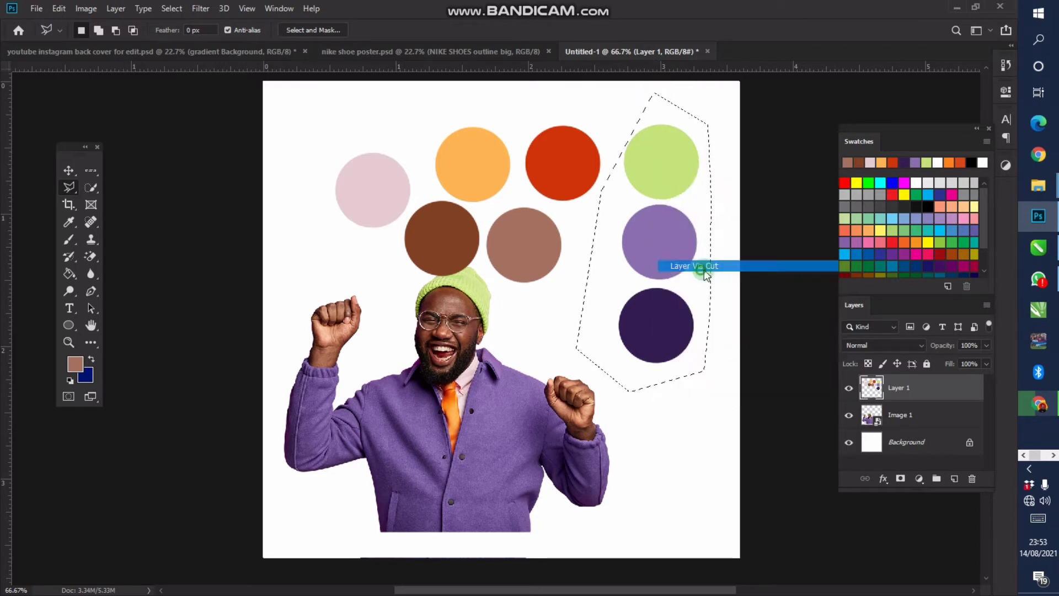
Delete Layer 1 with the leftover circles, rename the new layer 'color', and nudge it up-left
{"action": "left_click", "coordinate": [907, 414]}
{"action": "key", "text": "Delete"}
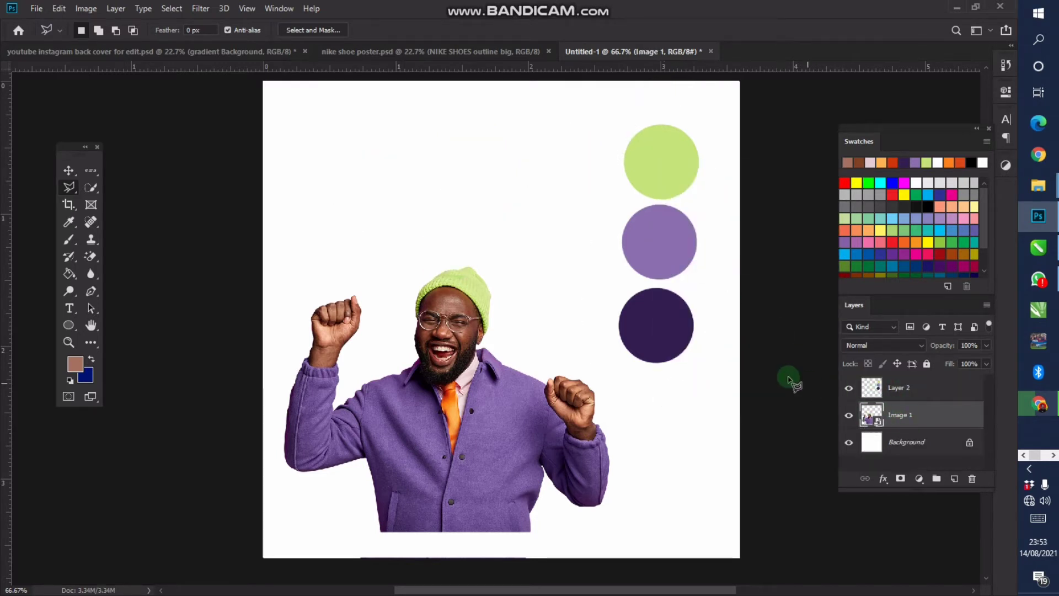
{"action": "key", "text": "c"}
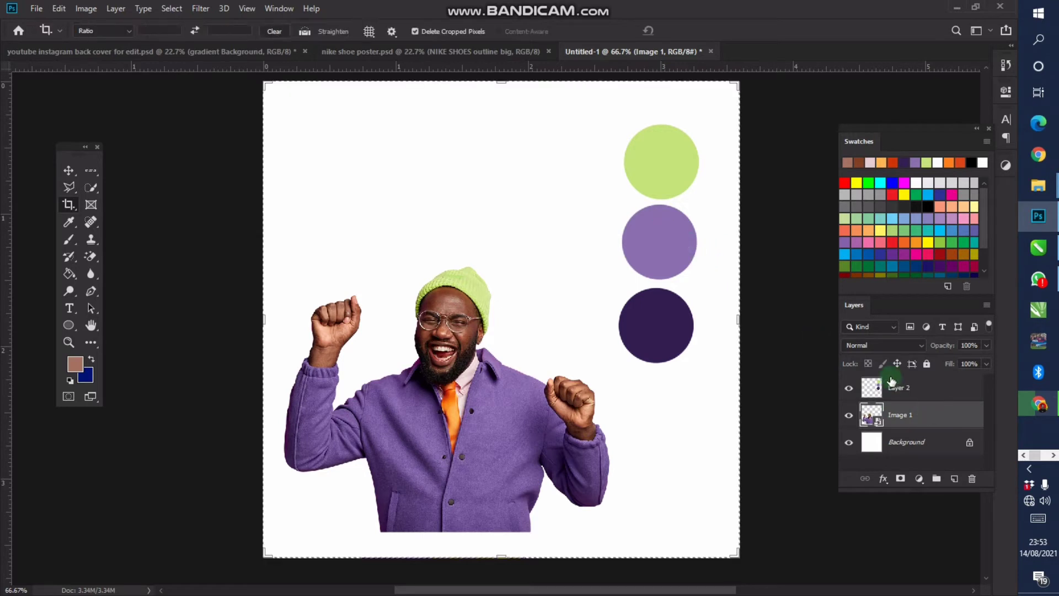
{"action": "double_click", "coordinate": [921, 386]}
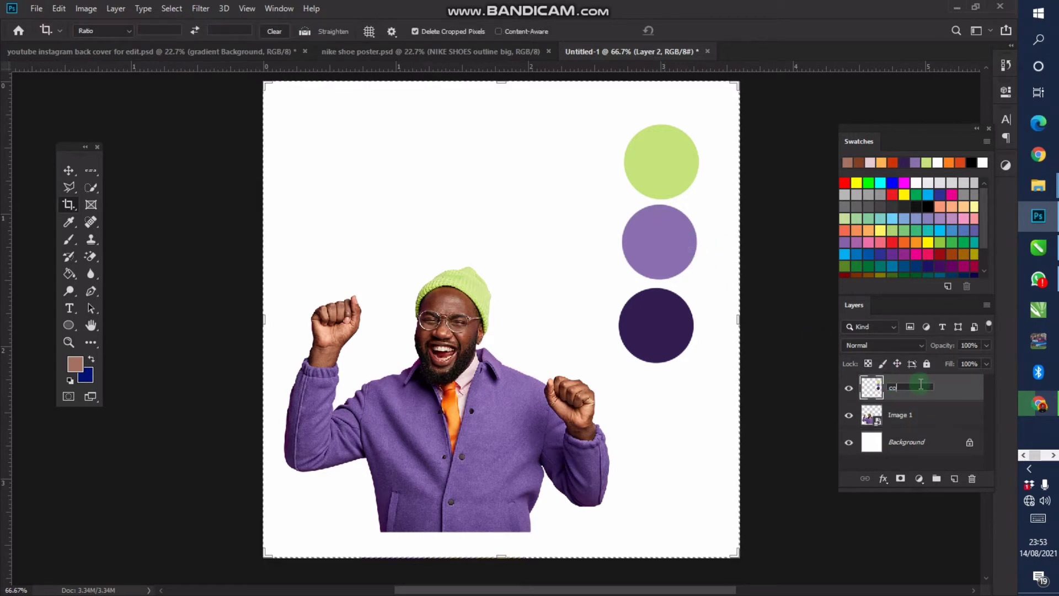
{"action": "key", "text": "v"}
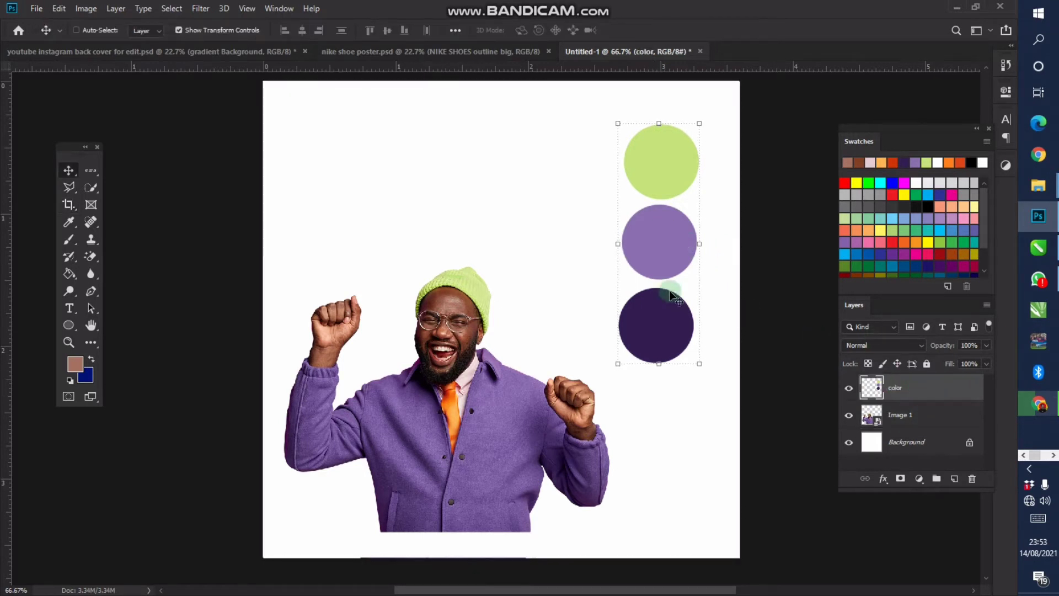
{"action": "left_click_drag", "start_coordinate": [689, 220], "coordinate": [662, 210]}
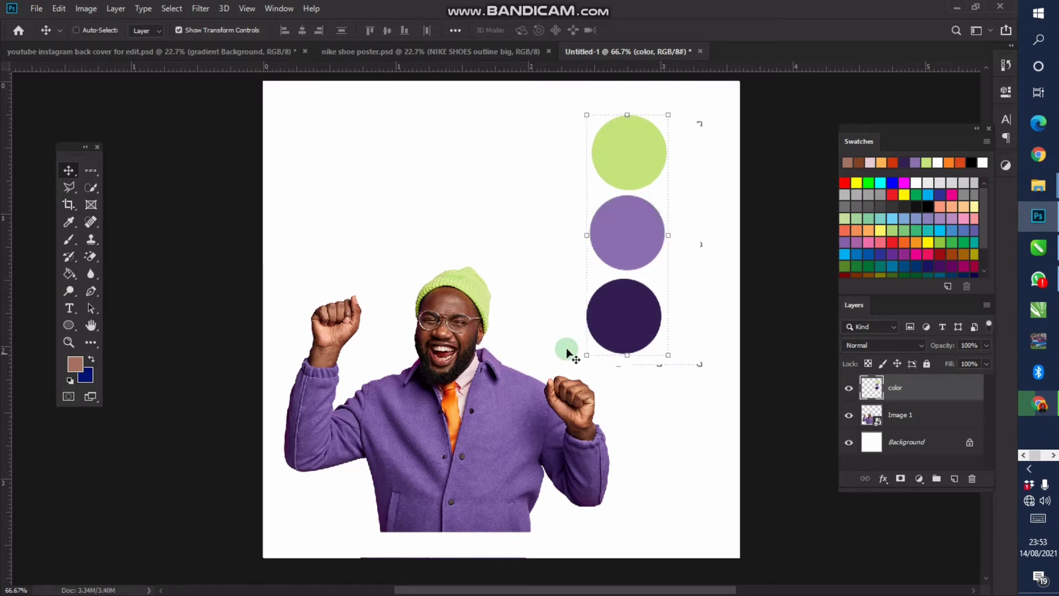
Sample the dark purple from the bottom circle with the Eyedropper
{"action": "left_click", "coordinate": [584, 320]}
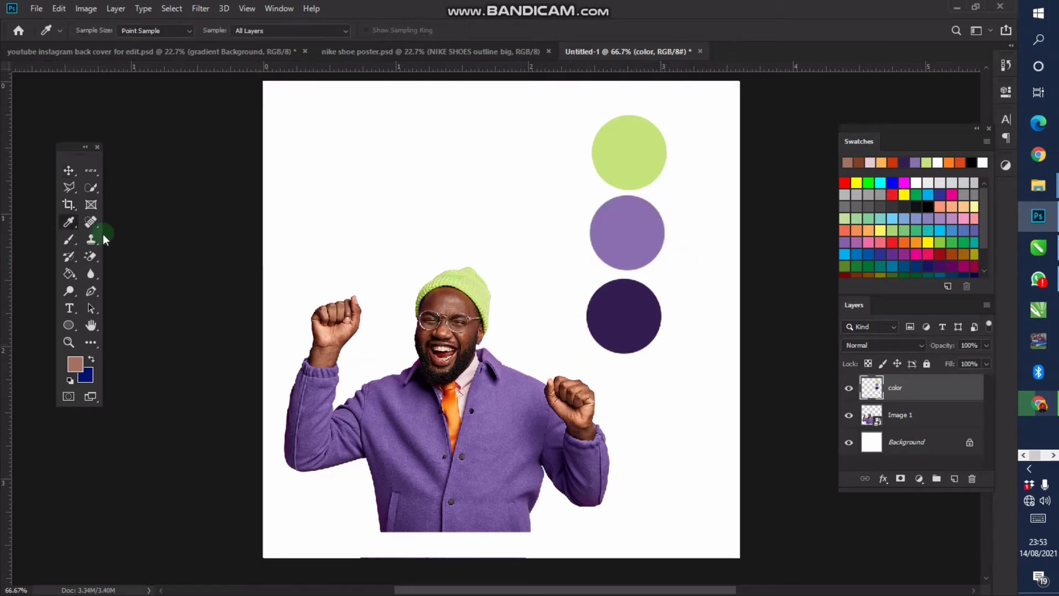
{"action": "left_click", "coordinate": [69, 222]}
{"action": "right_click", "coordinate": [70, 222]}
{"action": "left_click", "coordinate": [115, 220]}
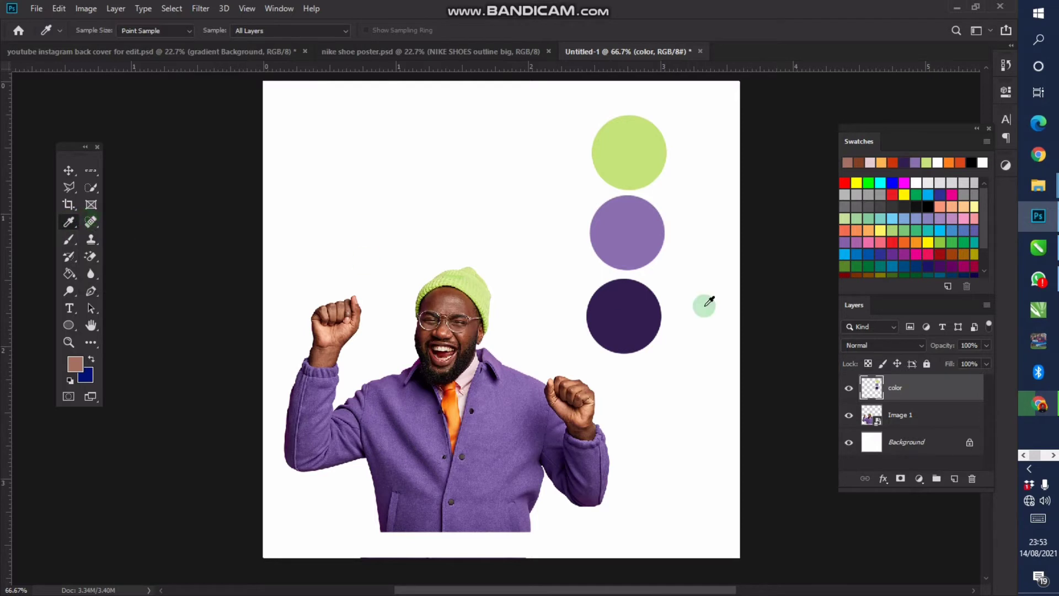
{"action": "left_click", "coordinate": [638, 303]}
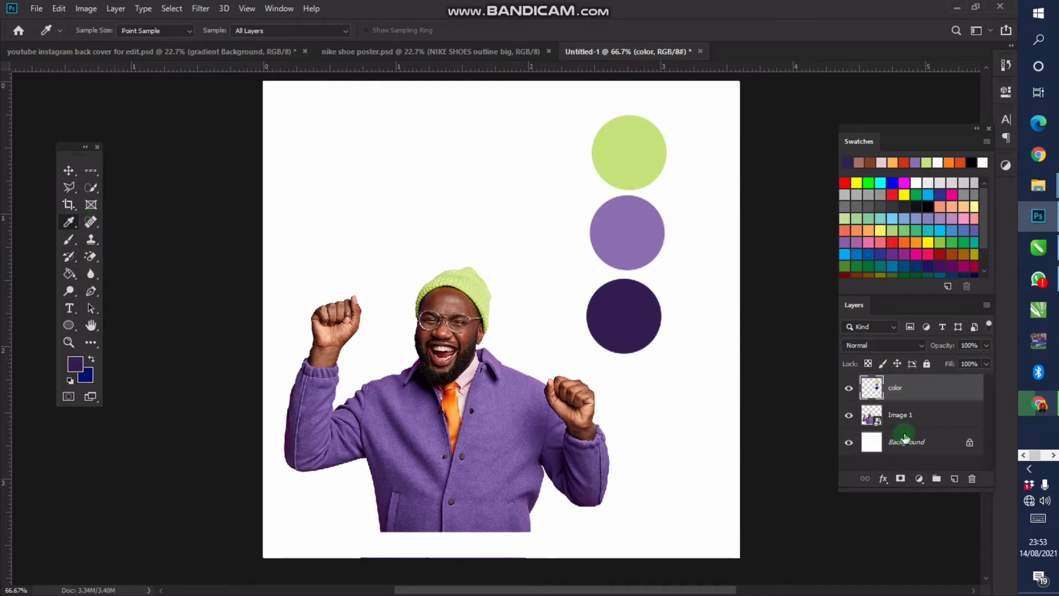
Add a new layer above Background and Paint Bucket fill it with the dark purple
{"action": "left_click", "coordinate": [905, 438]}
{"action": "left_click", "coordinate": [952, 481]}
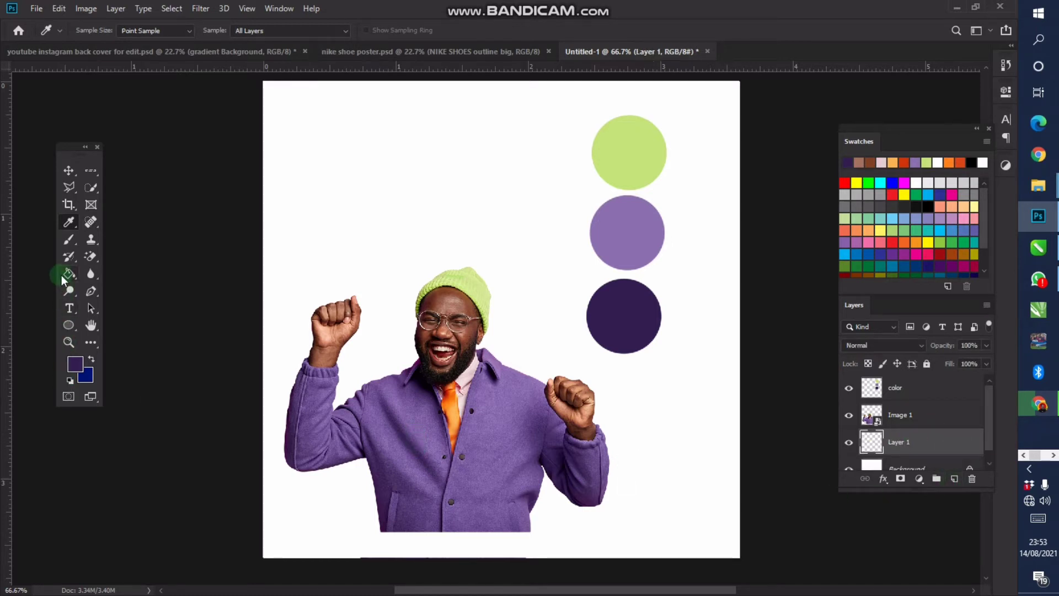
{"action": "left_click", "coordinate": [64, 279]}
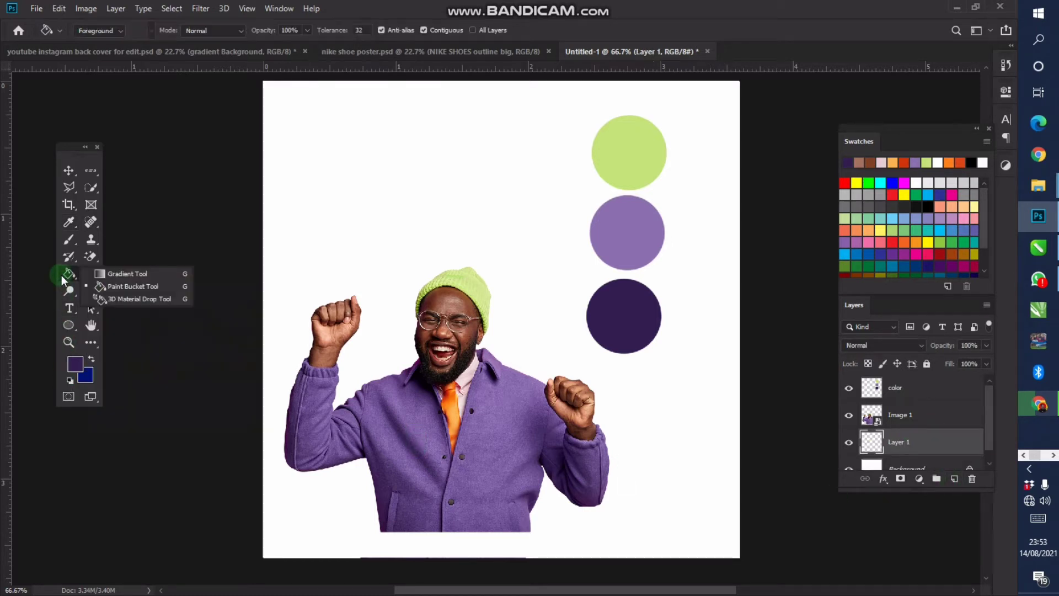
{"action": "left_click", "coordinate": [130, 286]}
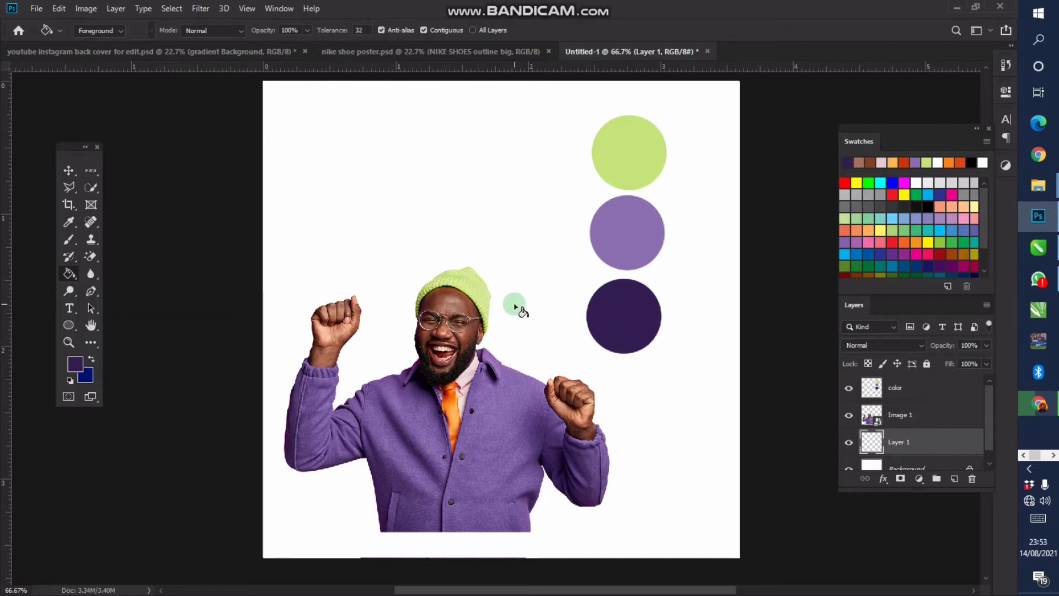
{"action": "left_click", "coordinate": [513, 305]}
{"action": "scroll", "coordinate": [513, 305], "scroll_direction": "down", "scroll_amount": 3}
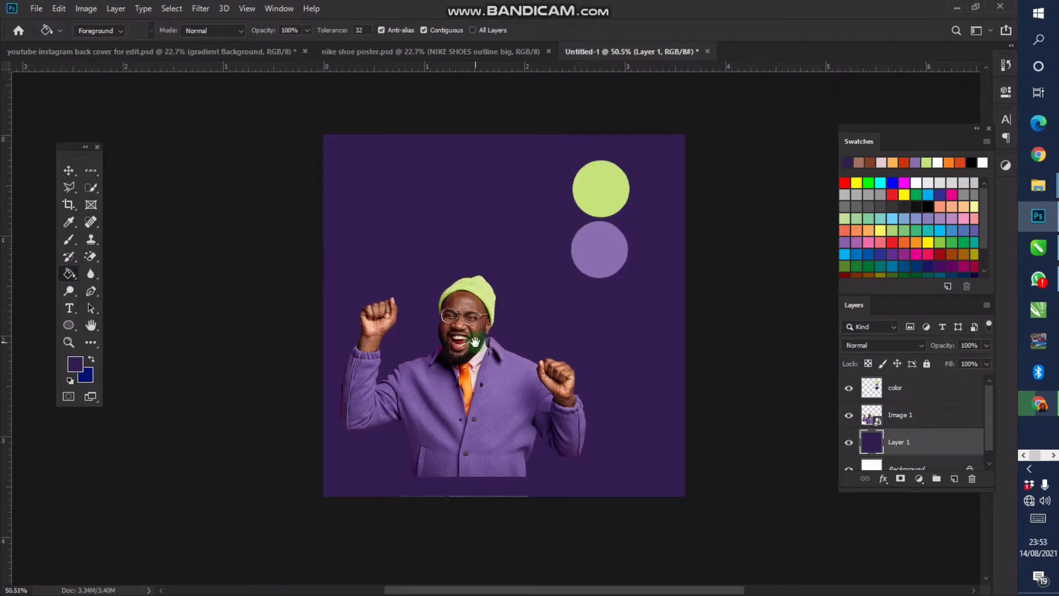
{"action": "left_click_drag", "start_coordinate": [491, 341], "coordinate": [537, 318]}
{"action": "key", "text": "z"}
{"action": "scroll", "coordinate": [532, 326], "scroll_direction": "up", "scroll_amount": 3}
{"action": "scroll", "coordinate": [561, 313], "scroll_direction": "down", "scroll_amount": 1}
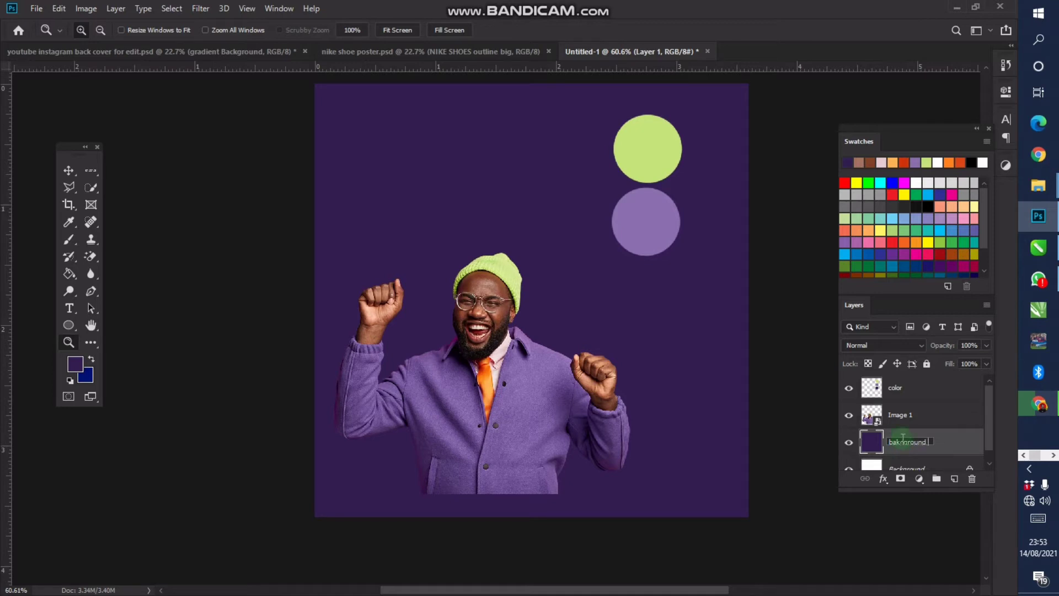
Commit the layer name 'bakcground color' and sample the light purple from the lower circle
{"action": "key", "text": "Return"}
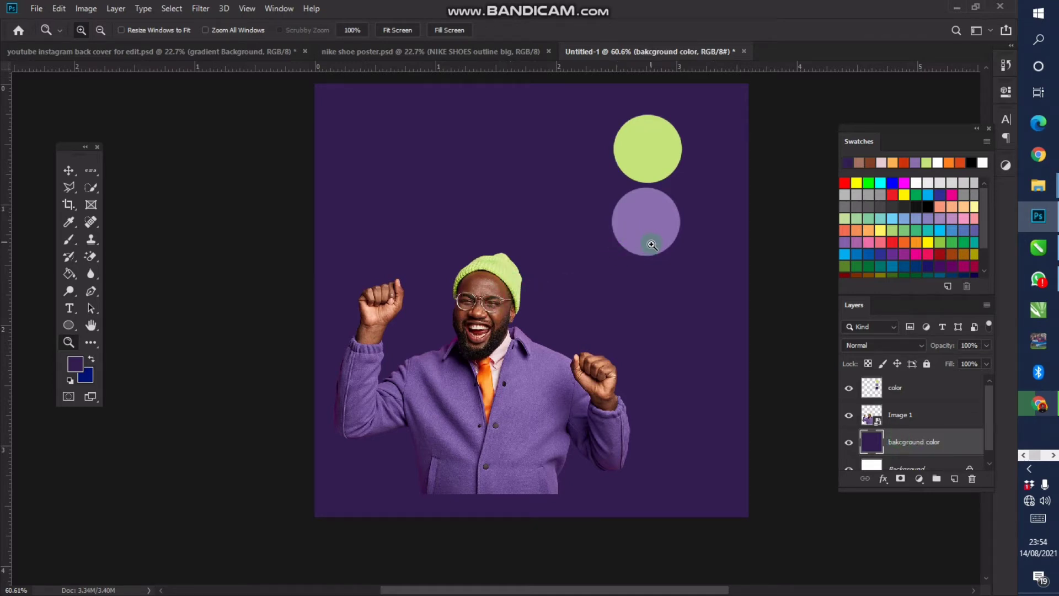
{"action": "key", "text": "v"}
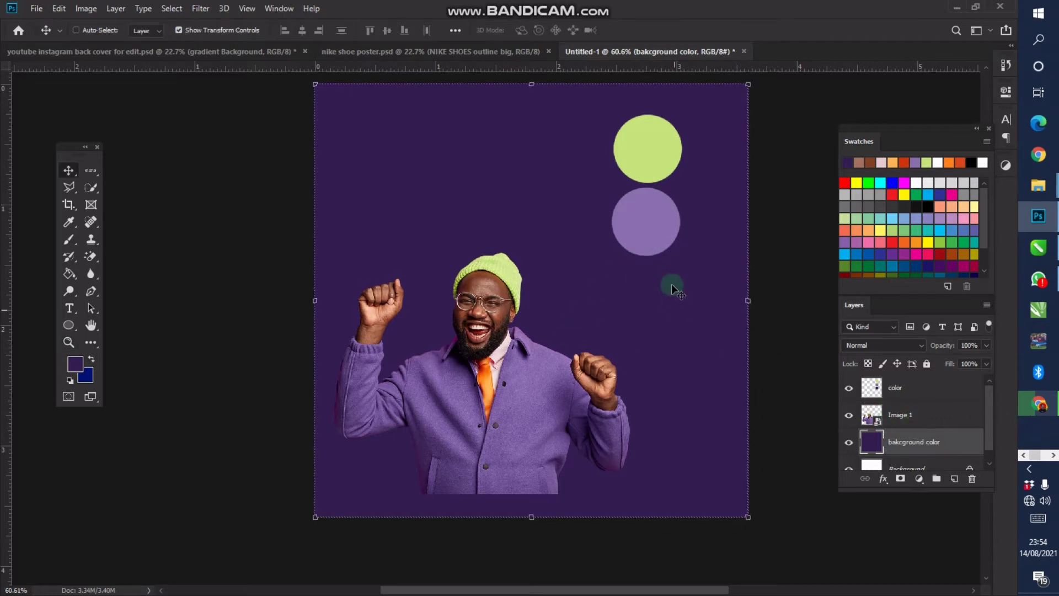
{"action": "key", "text": "i"}
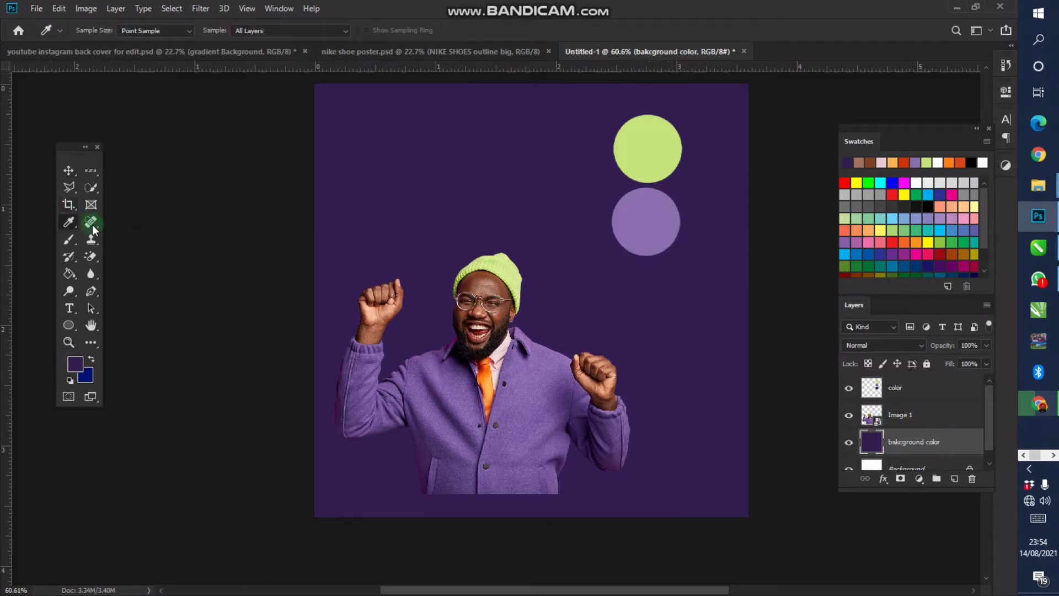
{"action": "left_click_drag", "start_coordinate": [70, 223], "coordinate": [117, 222]}
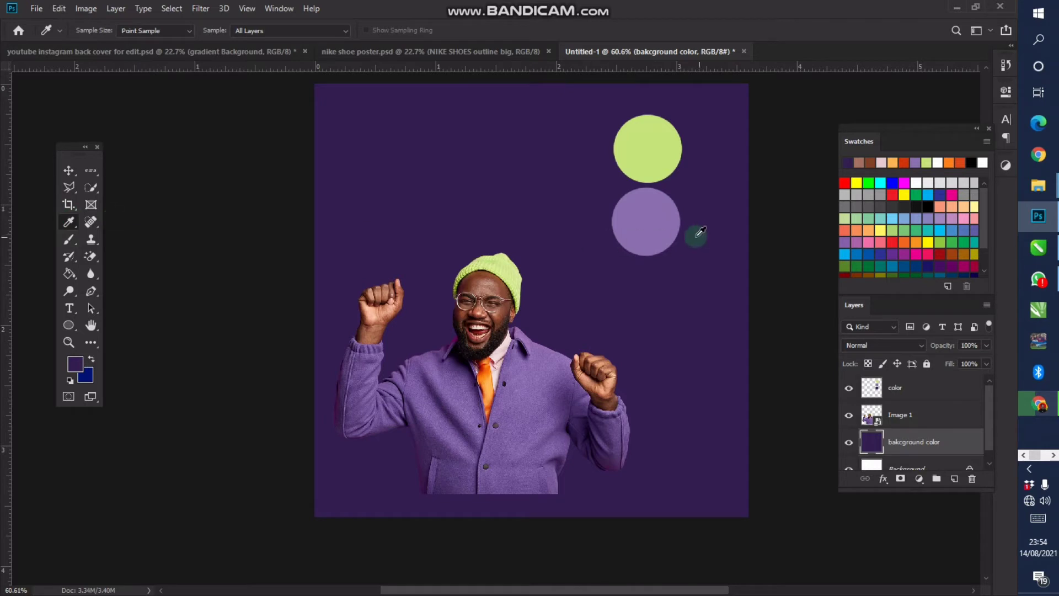
{"action": "left_click", "coordinate": [660, 221]}
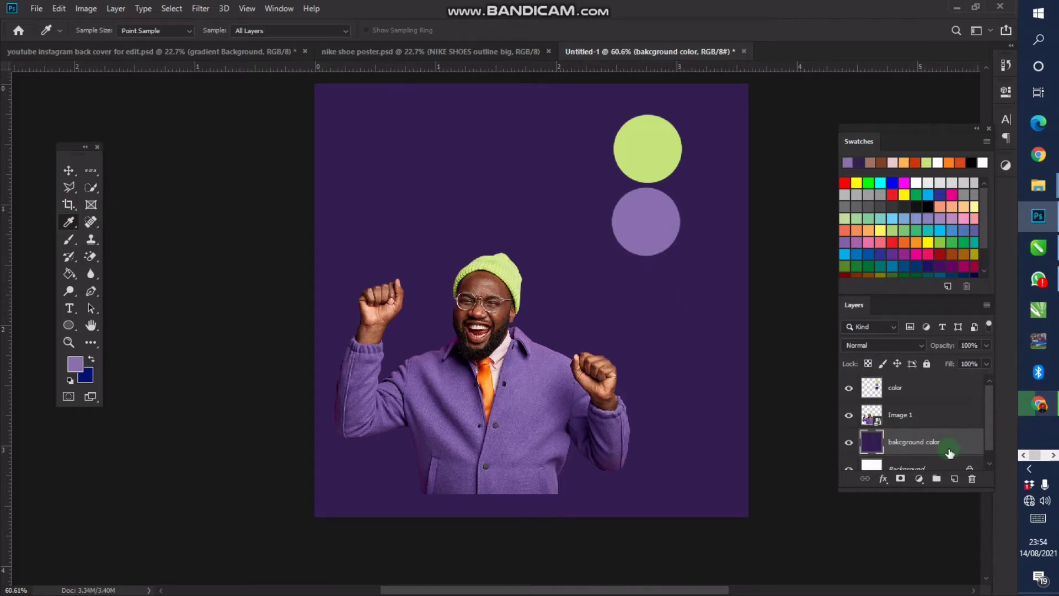
Set the second colour to dark purple #321e51 and keep light purple as foreground
{"action": "left_click", "coordinate": [74, 360]}
{"action": "left_click", "coordinate": [91, 361]}
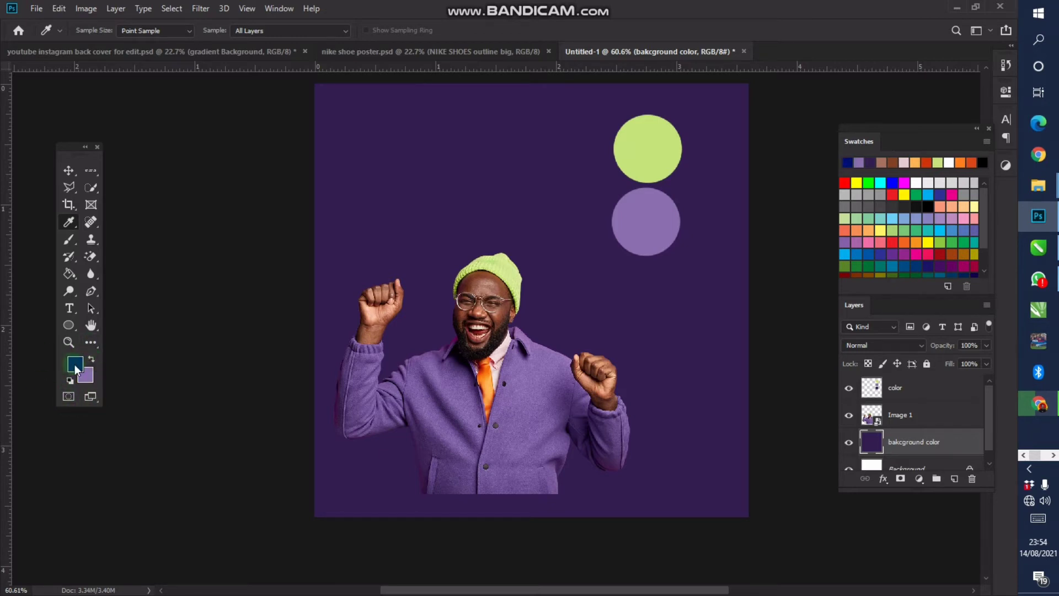
{"action": "left_click", "coordinate": [75, 369]}
{"action": "left_click", "coordinate": [417, 167]}
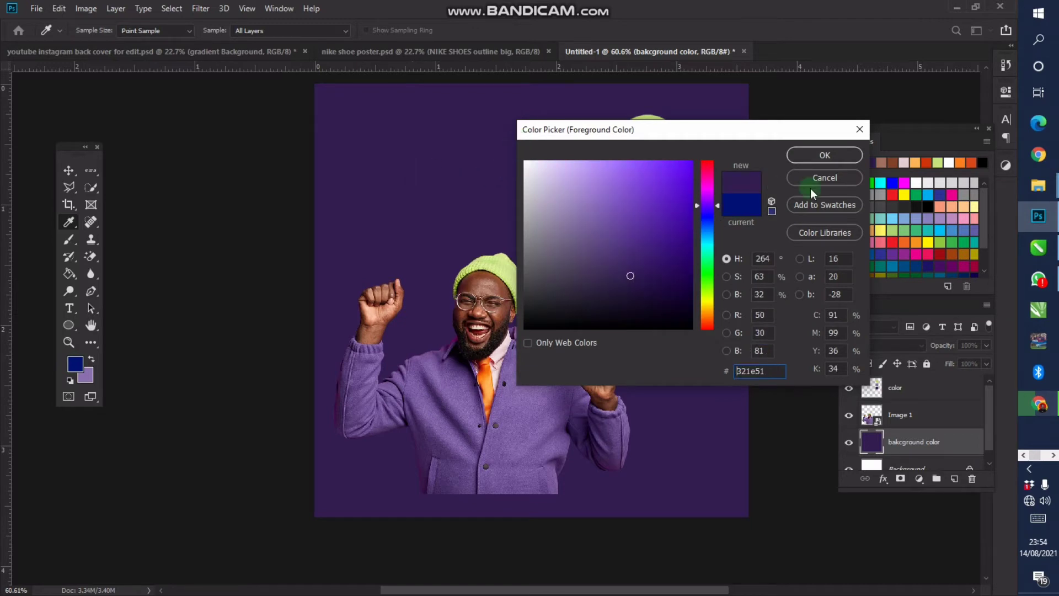
{"action": "left_click", "coordinate": [826, 156]}
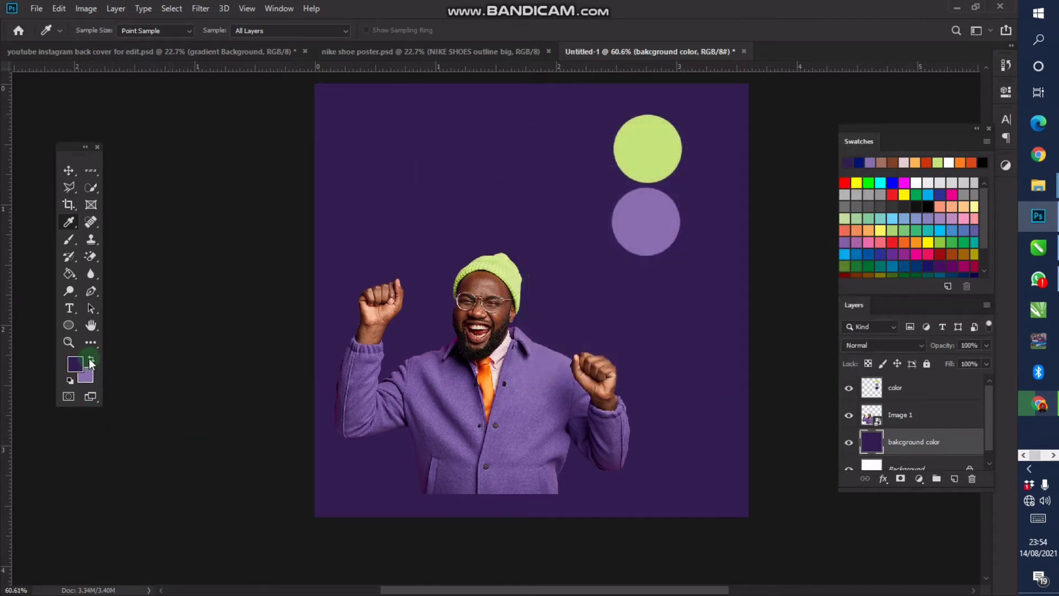
{"action": "left_click", "coordinate": [90, 360]}
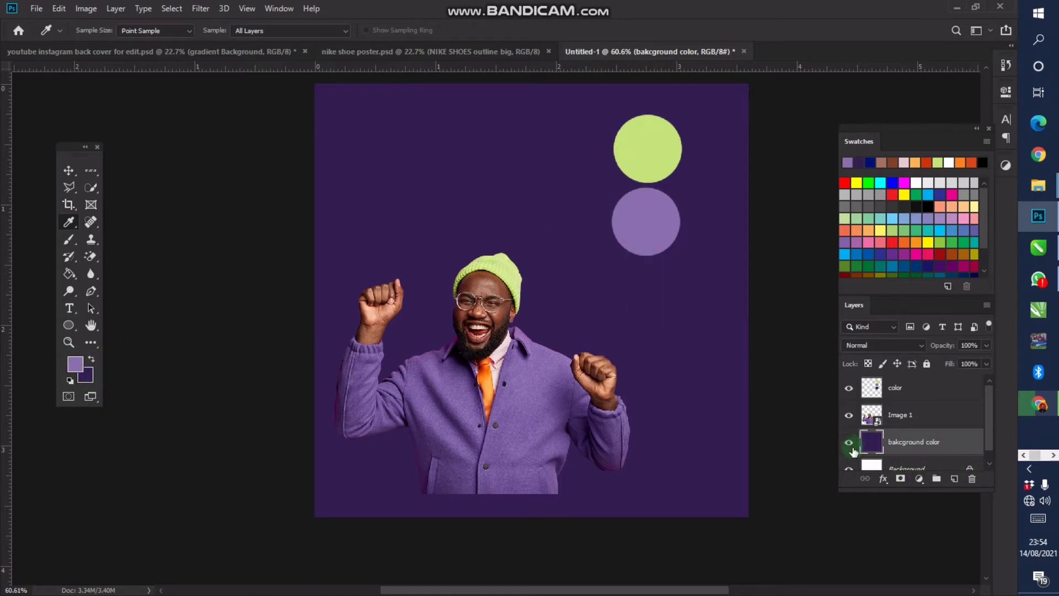
{"action": "left_click", "coordinate": [849, 445]}
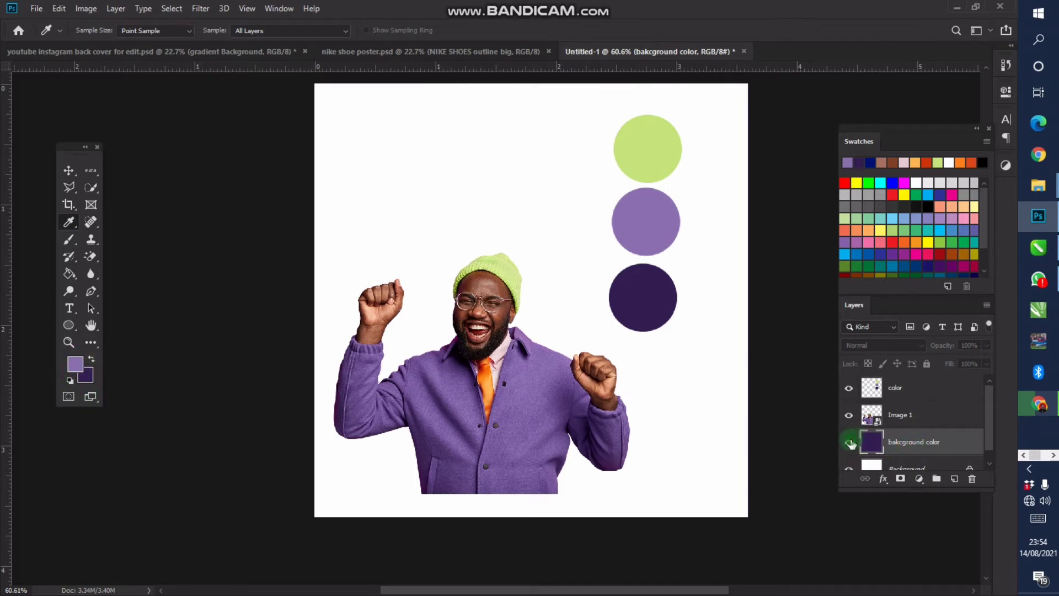
{"action": "left_click", "coordinate": [849, 444]}
{"action": "left_click", "coordinate": [69, 274]}
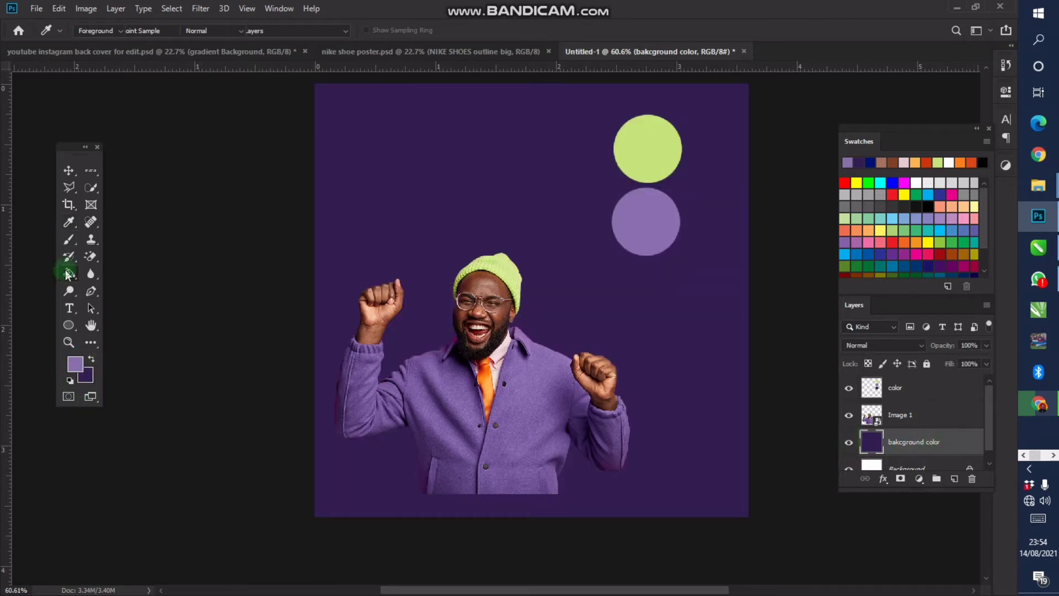
Drag a light-to-dark purple gradient from bottom-left to top-right across the background layer
{"action": "left_click_drag", "start_coordinate": [69, 274], "coordinate": [126, 285]}
{"action": "left_click", "coordinate": [126, 274]}
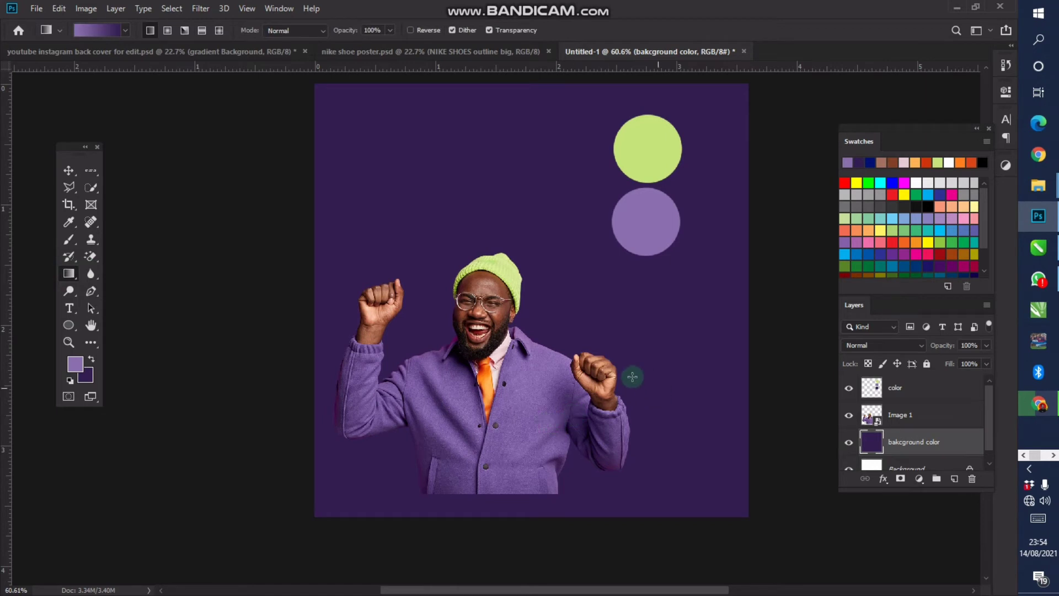
{"action": "left_click_drag", "start_coordinate": [333, 501], "coordinate": [712, 108]}
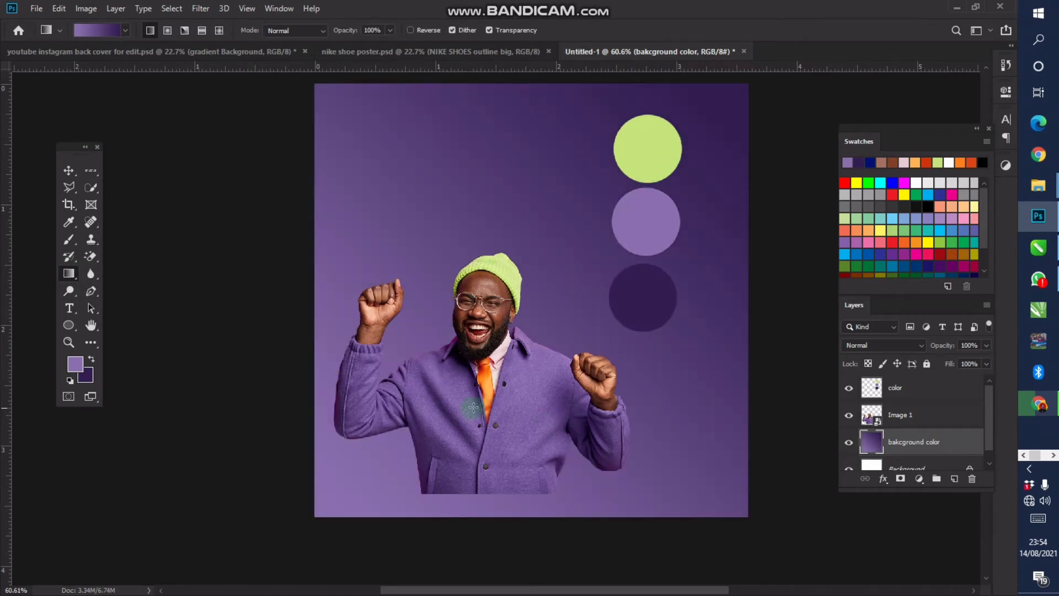
{"action": "key", "text": "v"}
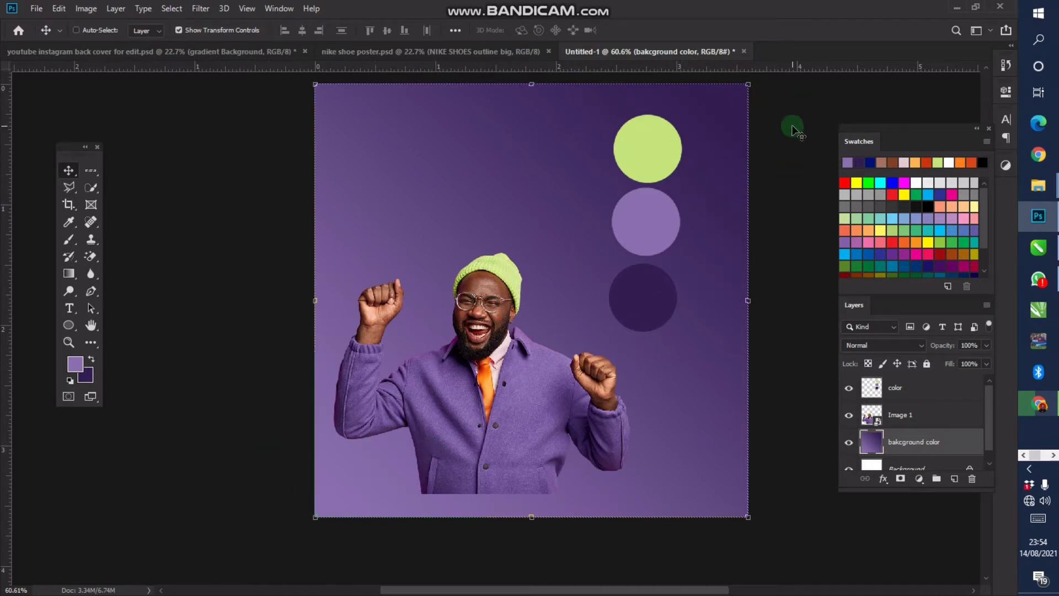
Flip the gradient background vertically and horizontally, then recentre the view with rulers shown
{"action": "left_click", "coordinate": [531, 83]}
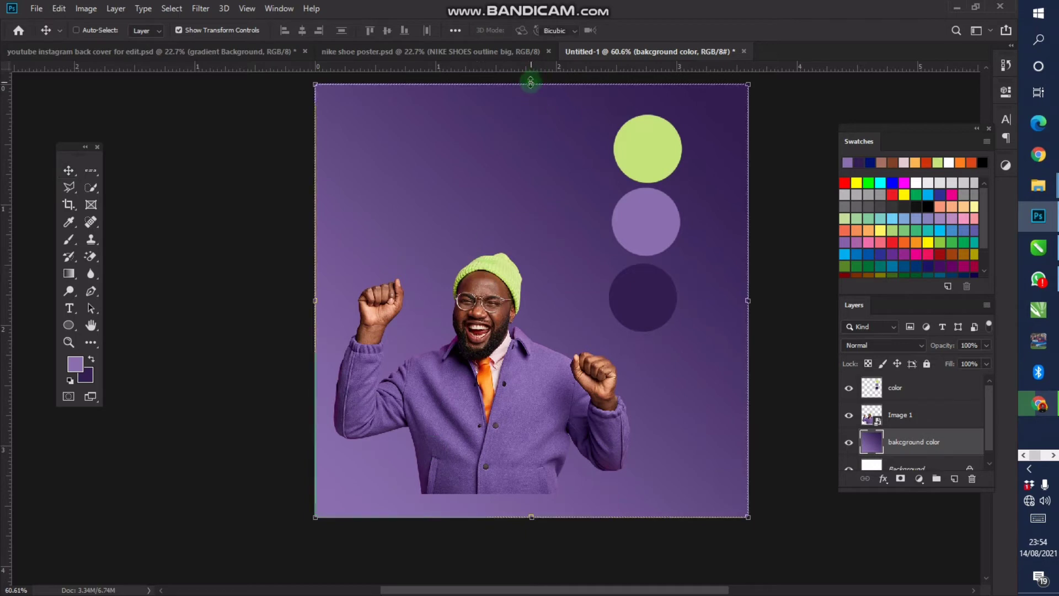
{"action": "right_click", "coordinate": [528, 207]}
{"action": "left_click", "coordinate": [572, 386]}
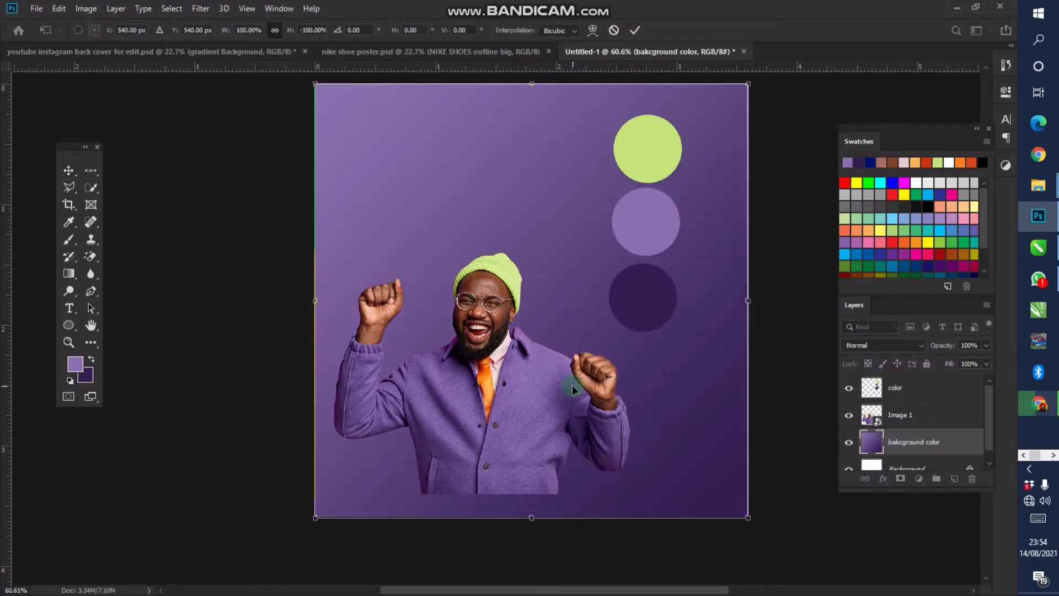
{"action": "right_click", "coordinate": [548, 257]}
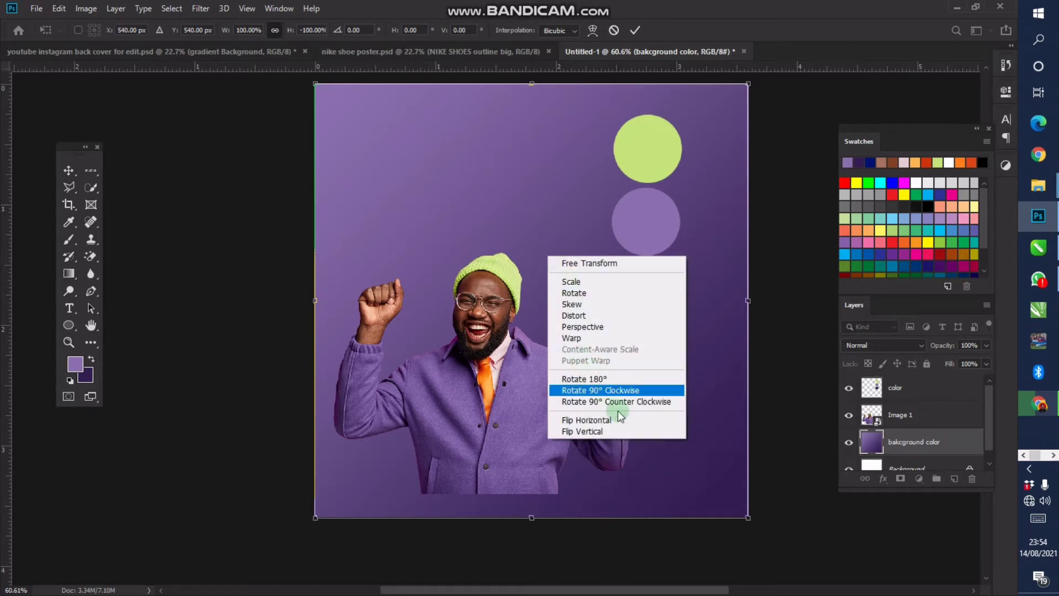
{"action": "left_click", "coordinate": [588, 421]}
{"action": "key", "text": "Return"}
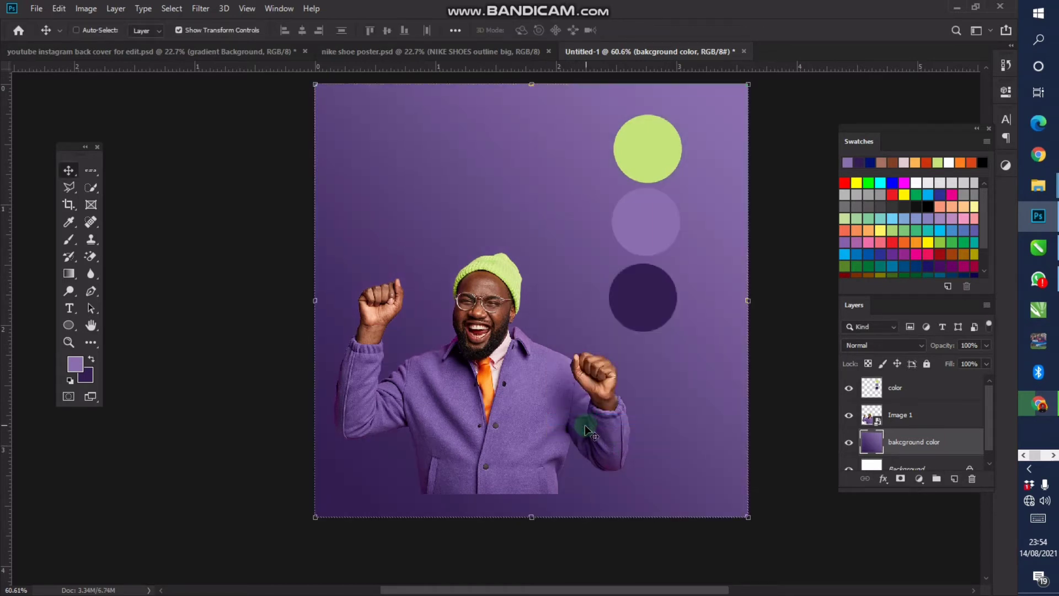
{"action": "scroll", "coordinate": [548, 359], "scroll_direction": "down", "scroll_amount": 1}
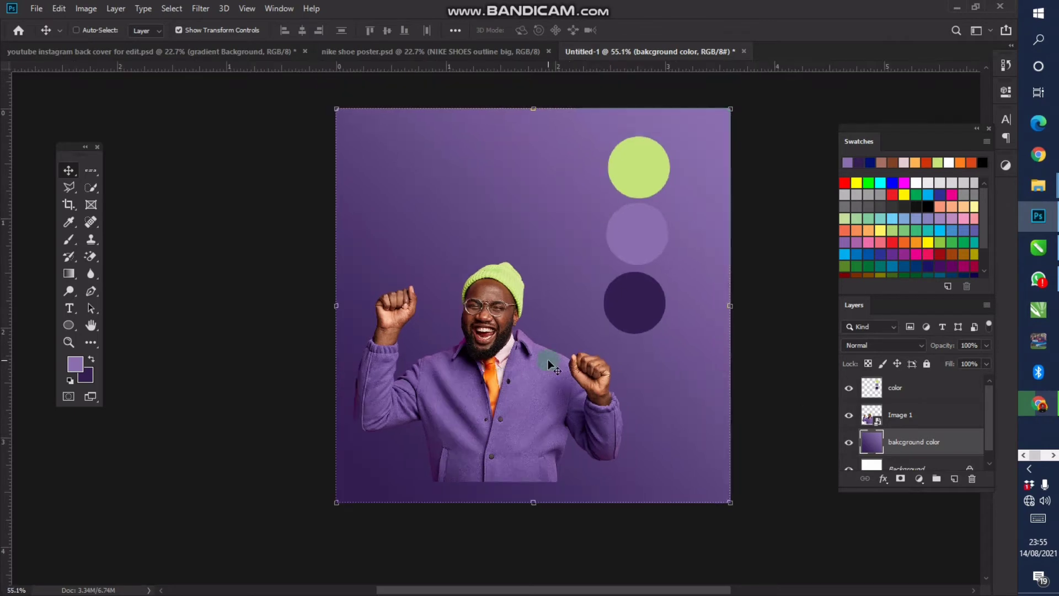
{"action": "key", "text": "space"}
{"action": "left_click_drag", "start_coordinate": [562, 320], "coordinate": [504, 345]}
{"action": "key", "text": "ctrl+r"}
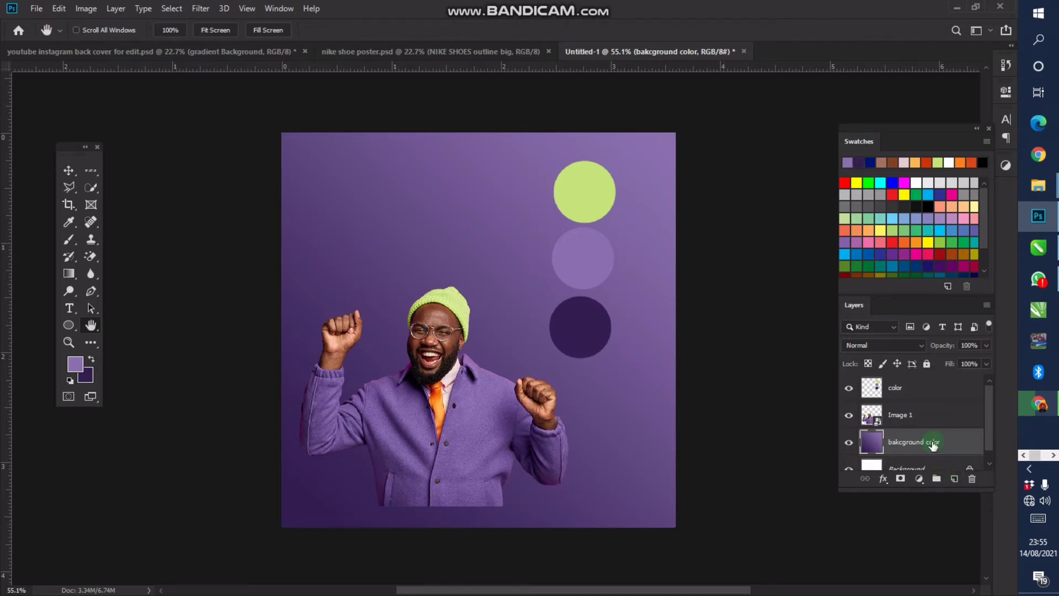
Convert the background layer to a smart object and add 11% noise to it
{"action": "right_click", "coordinate": [932, 444]}
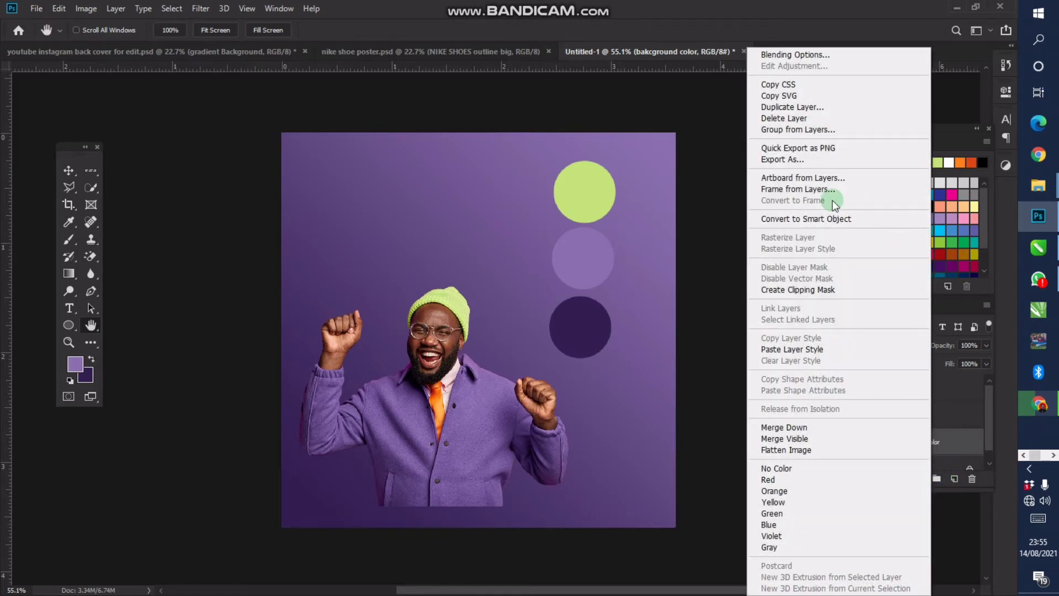
{"action": "left_click", "coordinate": [802, 218]}
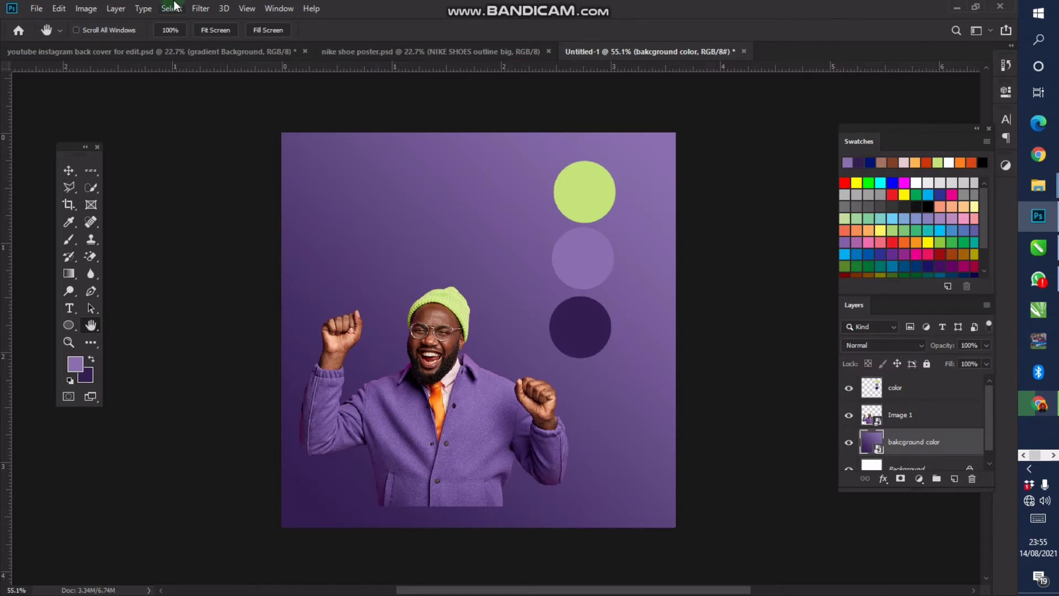
{"action": "left_click", "coordinate": [201, 8]}
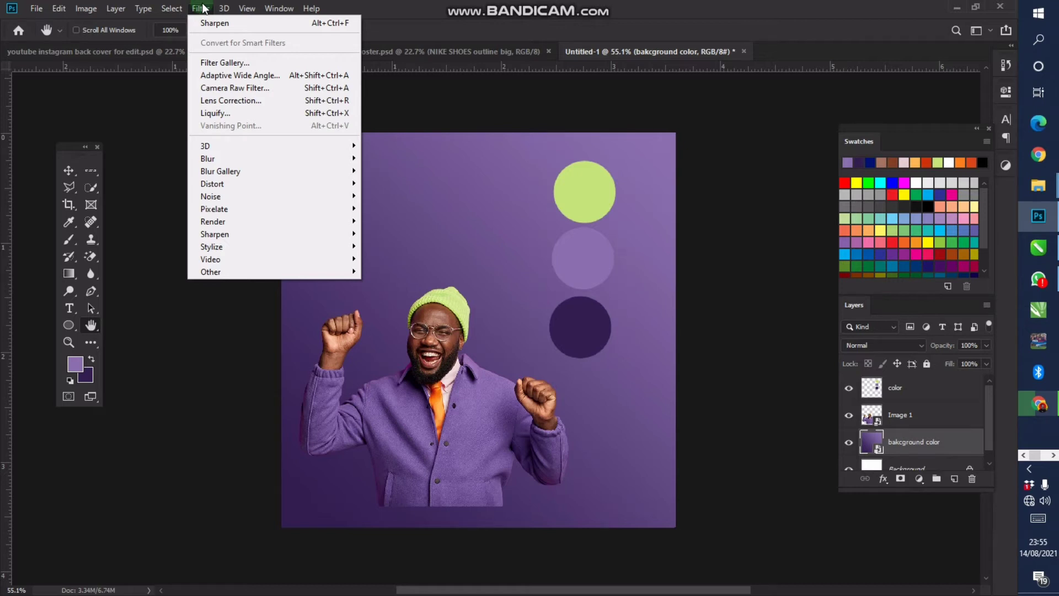
{"action": "mouse_move", "coordinate": [218, 197]}
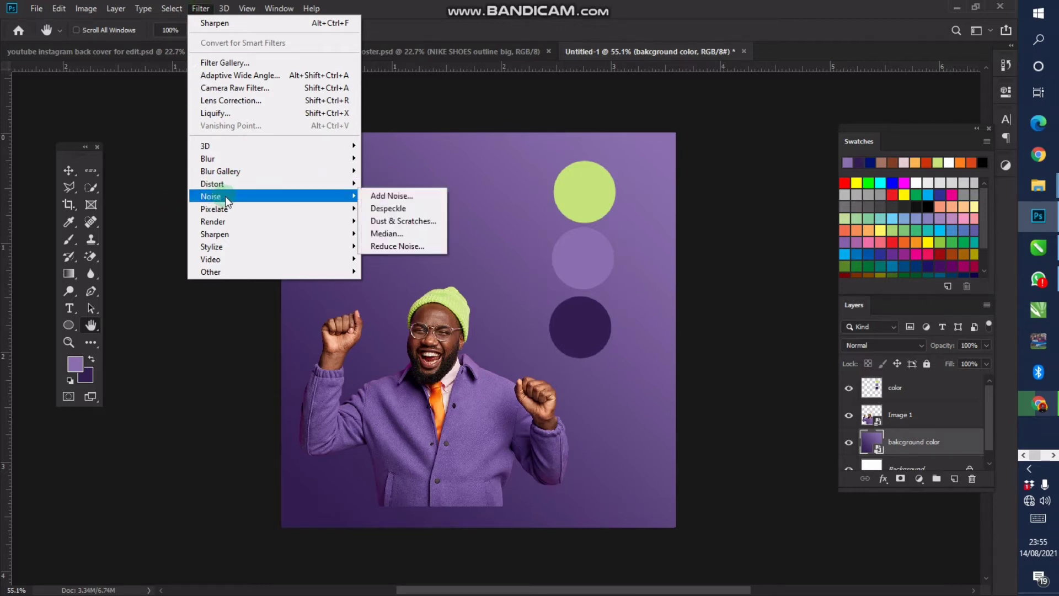
{"action": "left_click", "coordinate": [406, 197]}
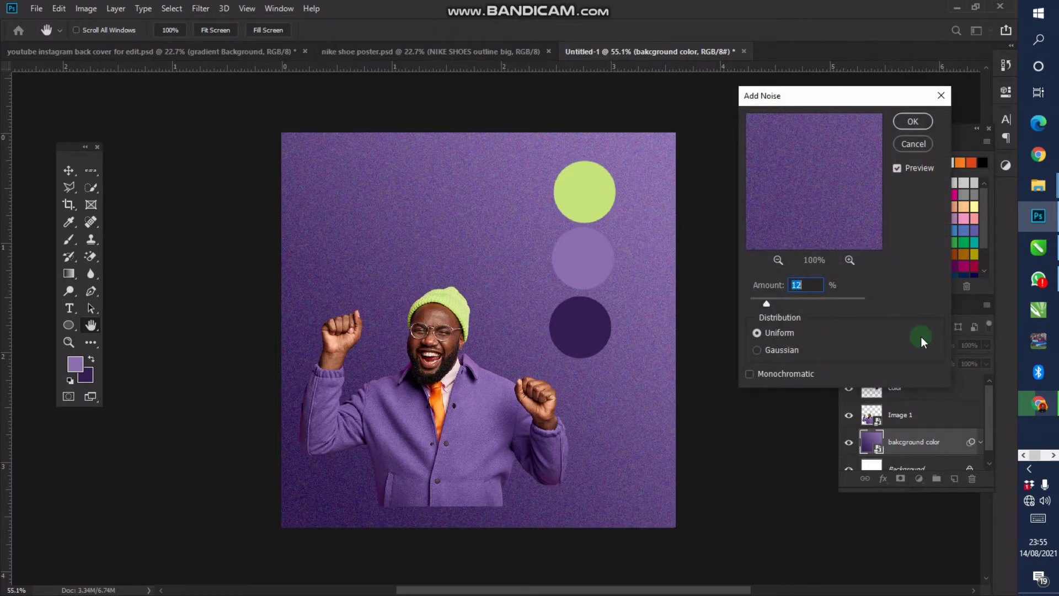
{"action": "type", "text": "11"}
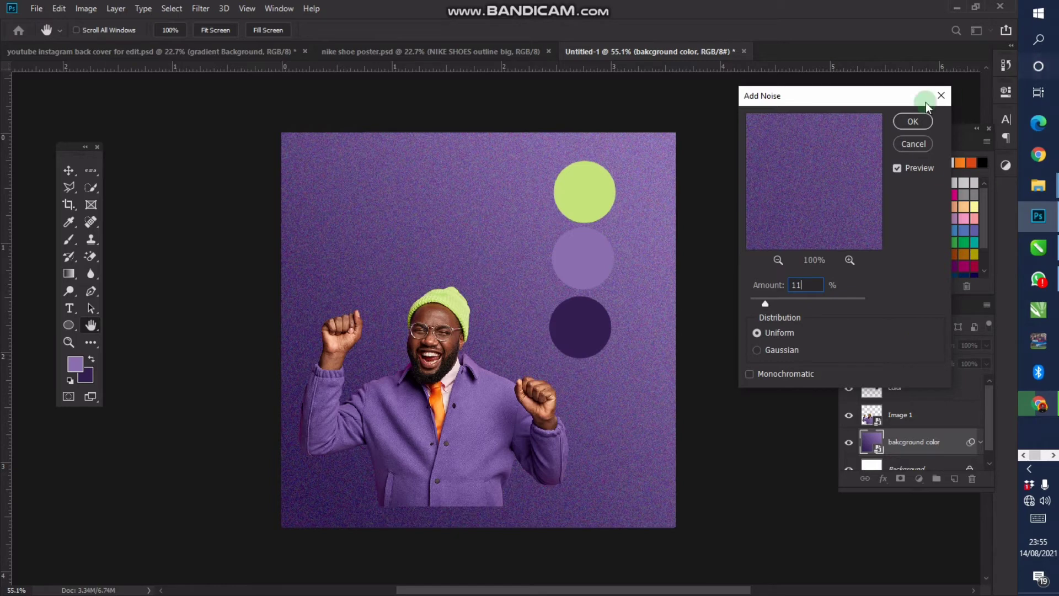
{"action": "left_click", "coordinate": [913, 122]}
Undo the 11% noise and apply Add Noise at 6% instead
{"action": "key", "text": "z"}
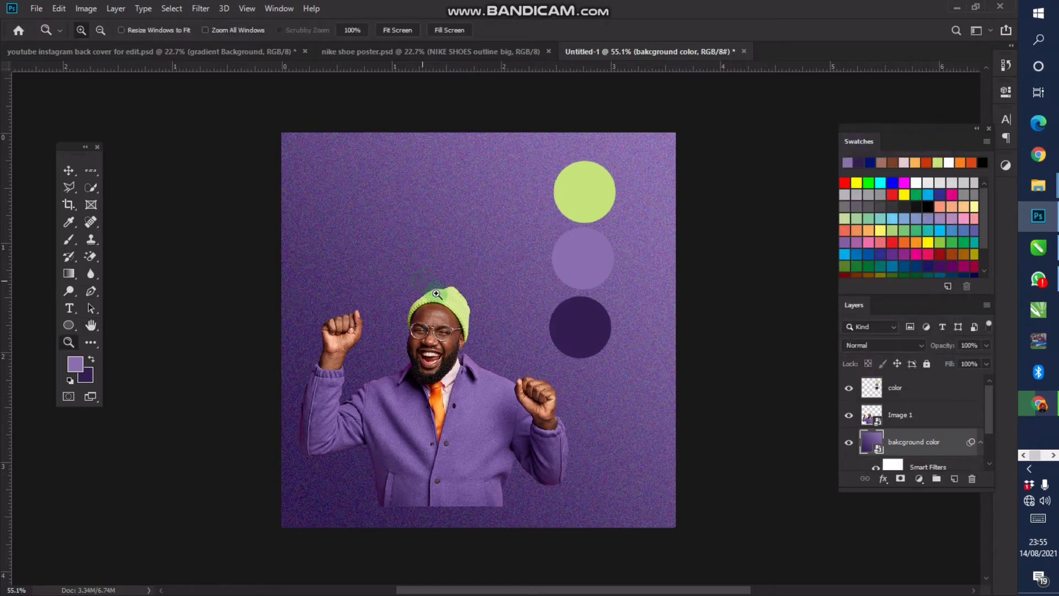
{"action": "scroll", "coordinate": [432, 291], "scroll_direction": "up", "scroll_amount": 2}
{"action": "scroll", "coordinate": [447, 295], "scroll_direction": "down", "scroll_amount": 2}
{"action": "left_click_drag", "start_coordinate": [461, 292], "coordinate": [483, 277]}
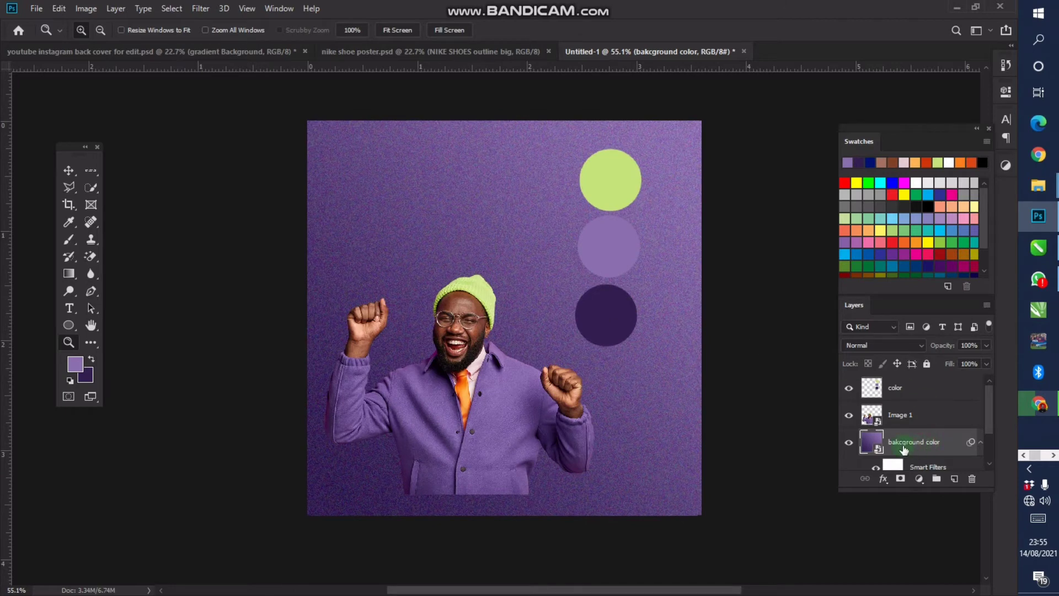
{"action": "key", "text": "ctrl+z"}
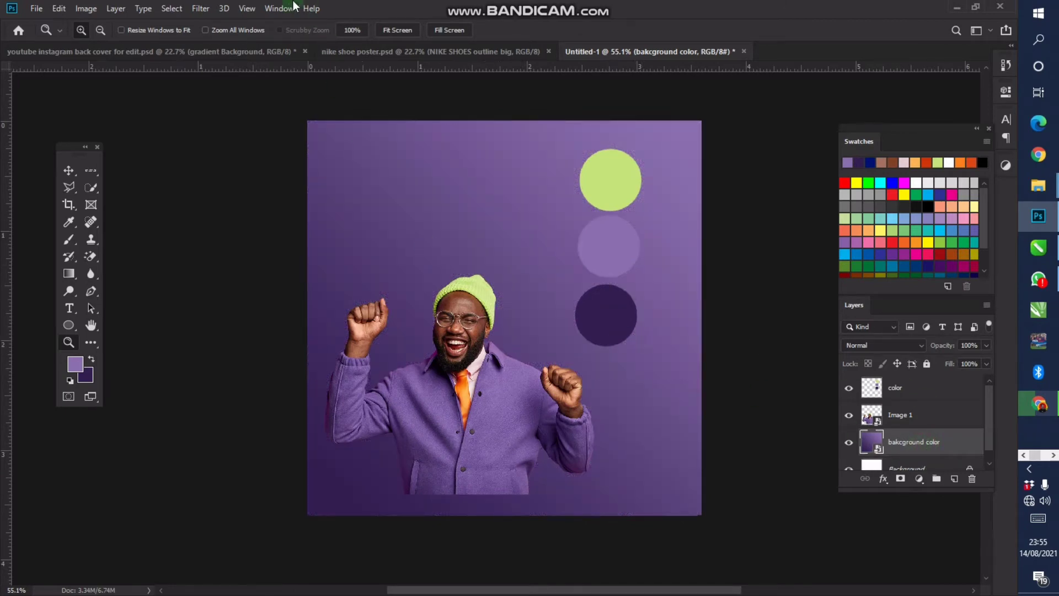
{"action": "left_click", "coordinate": [200, 9]}
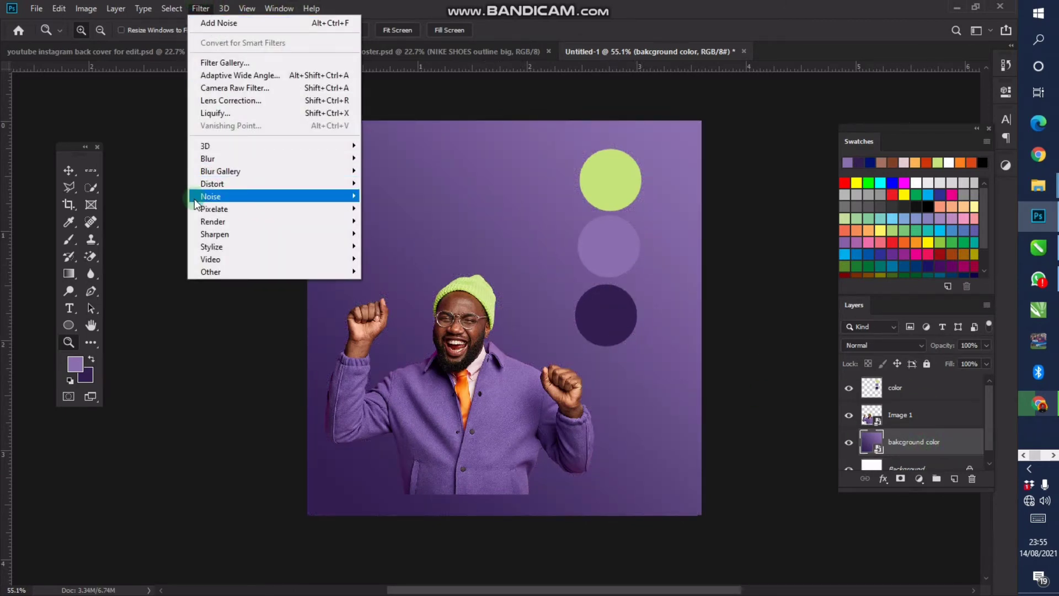
{"action": "mouse_move", "coordinate": [242, 196]}
{"action": "left_click", "coordinate": [427, 197]}
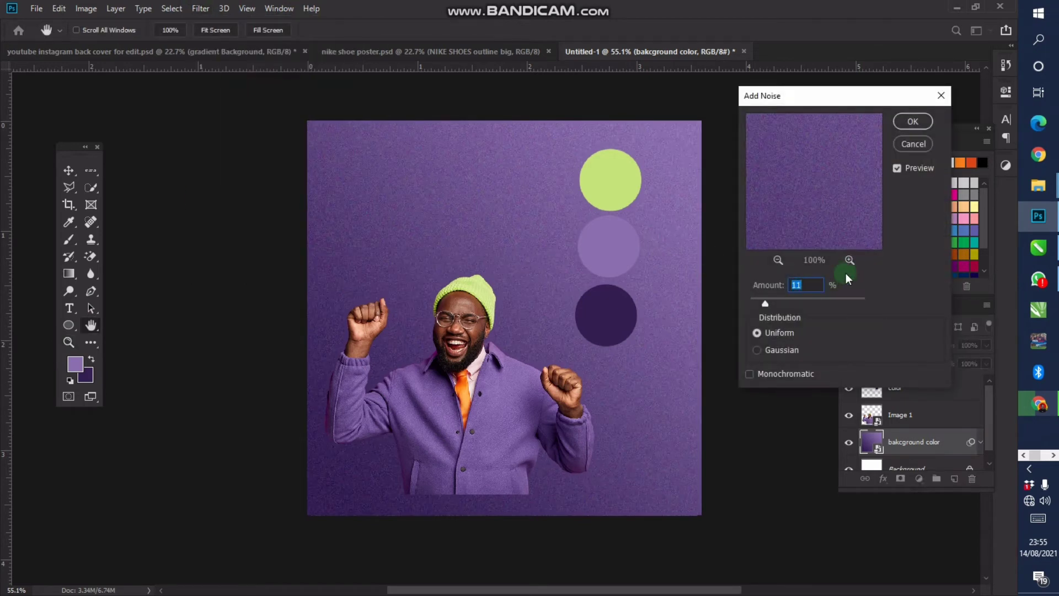
{"action": "type", "text": "9"}
{"action": "left_click", "coordinate": [768, 284]}
{"action": "type", "text": "6"}
{"action": "left_click", "coordinate": [913, 121]}
Move the man's Image 1 layer down, scale him up from the top-right corner, then nudge him down-right
{"action": "key", "text": "z"}
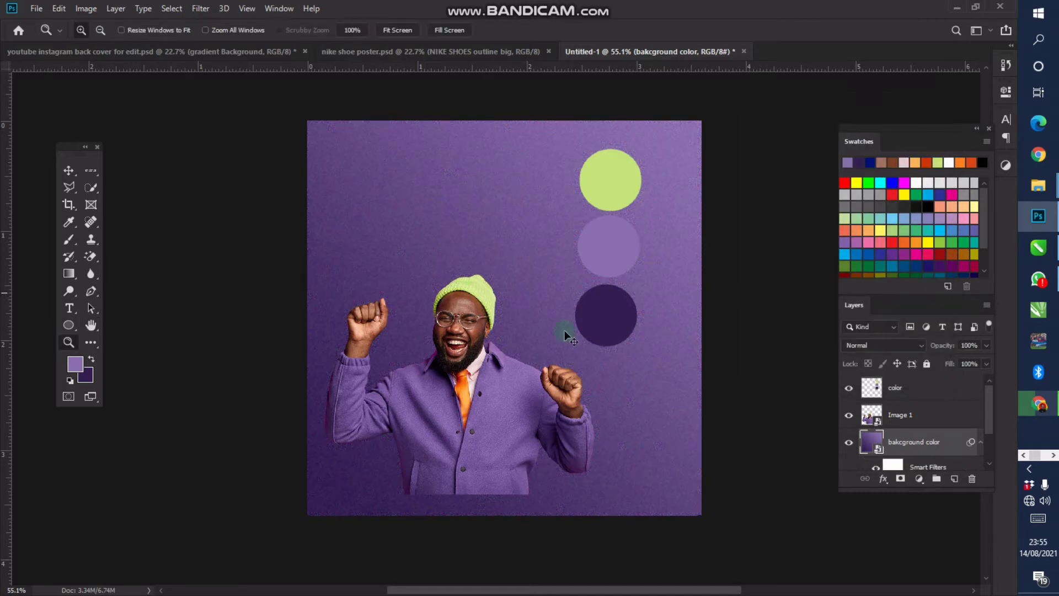
{"action": "key", "text": "v"}
{"action": "left_click", "coordinate": [421, 345], "text": "ctrl"}
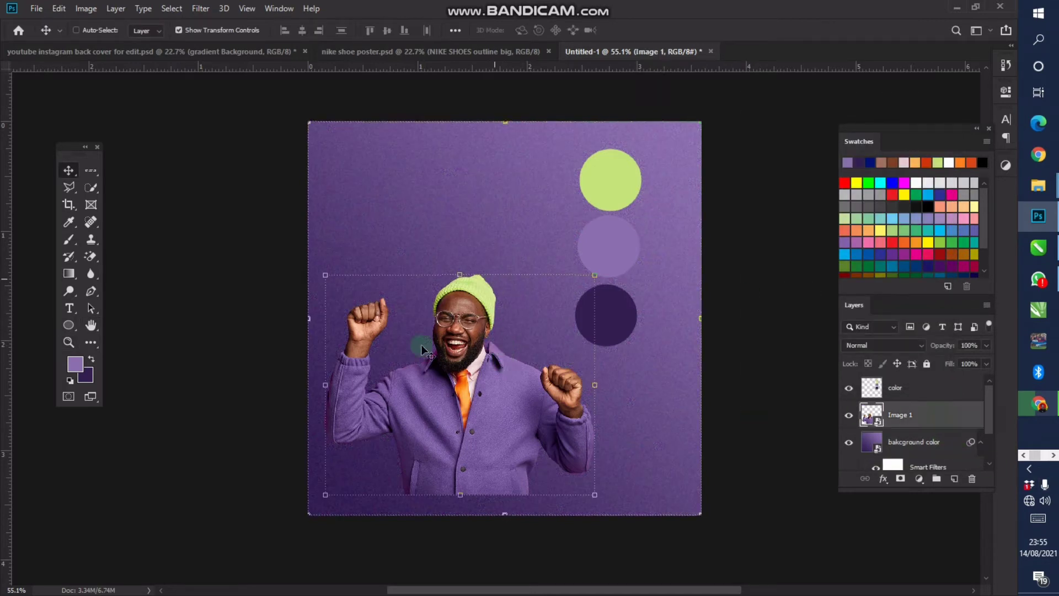
{"action": "left_click_drag", "start_coordinate": [495, 322], "coordinate": [488, 343]}
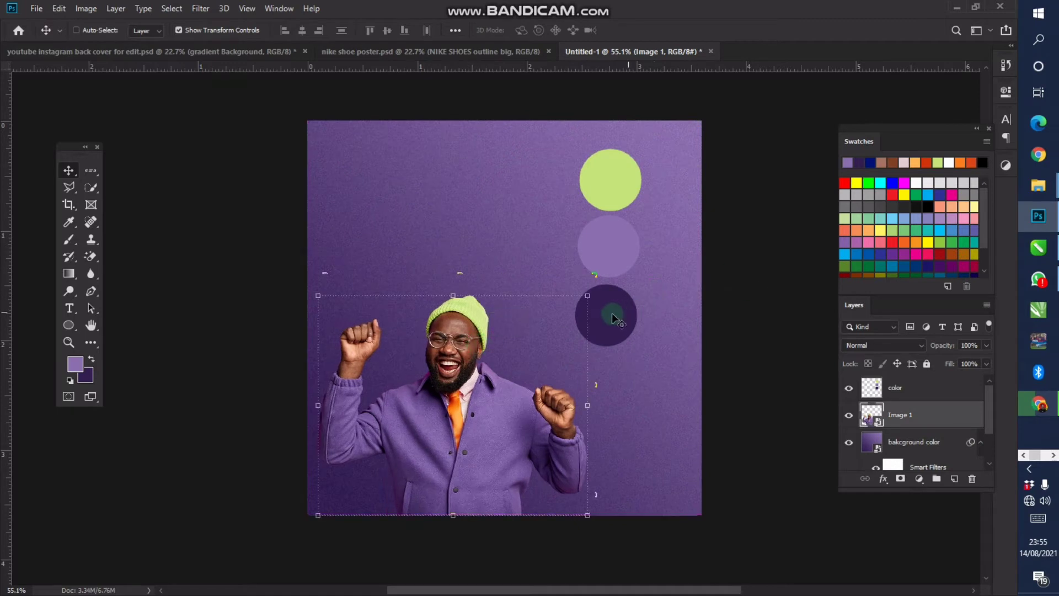
{"action": "left_click_drag", "start_coordinate": [588, 296], "coordinate": [628, 250]}
{"action": "key", "text": "Return"}
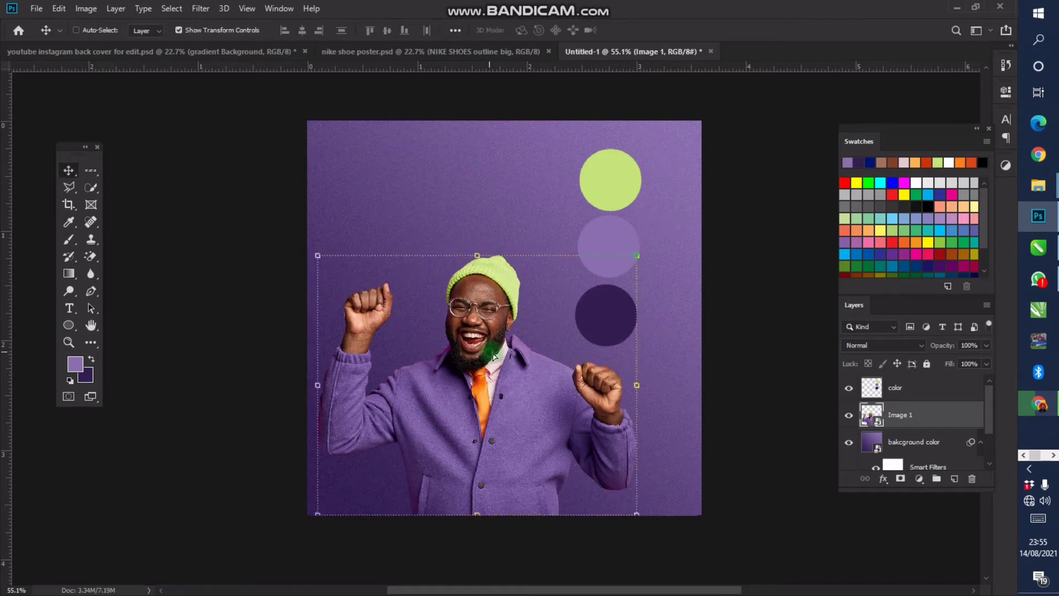
{"action": "mouse_move", "coordinate": [494, 356]}
{"action": "left_mouse_down"}
{"action": "mouse_move", "coordinate": [546, 353]}
{"action": "mouse_move", "coordinate": [501, 367]}
{"action": "left_mouse_up"}
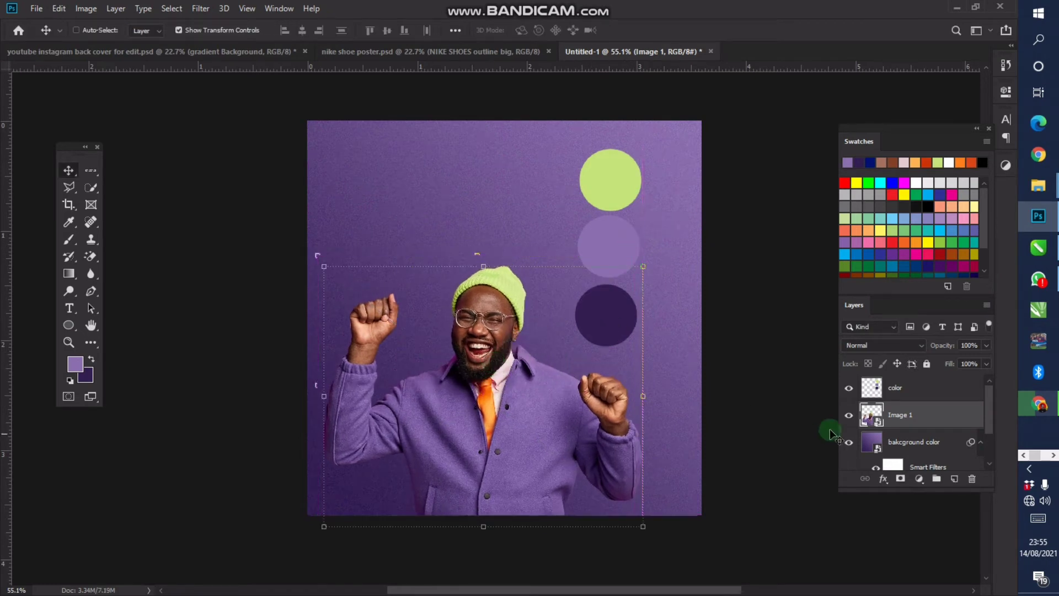
{"action": "left_click", "coordinate": [921, 417]}
Add a drop shadow to the man with 75% opacity and a 47° angle
{"action": "right_click", "coordinate": [937, 416]}
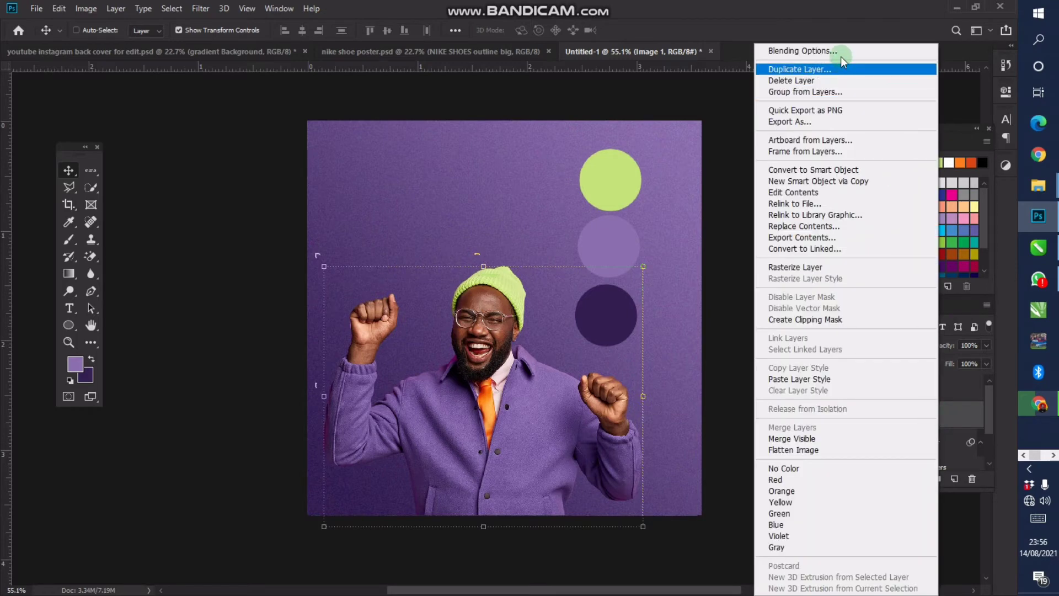
{"action": "left_click", "coordinate": [802, 51]}
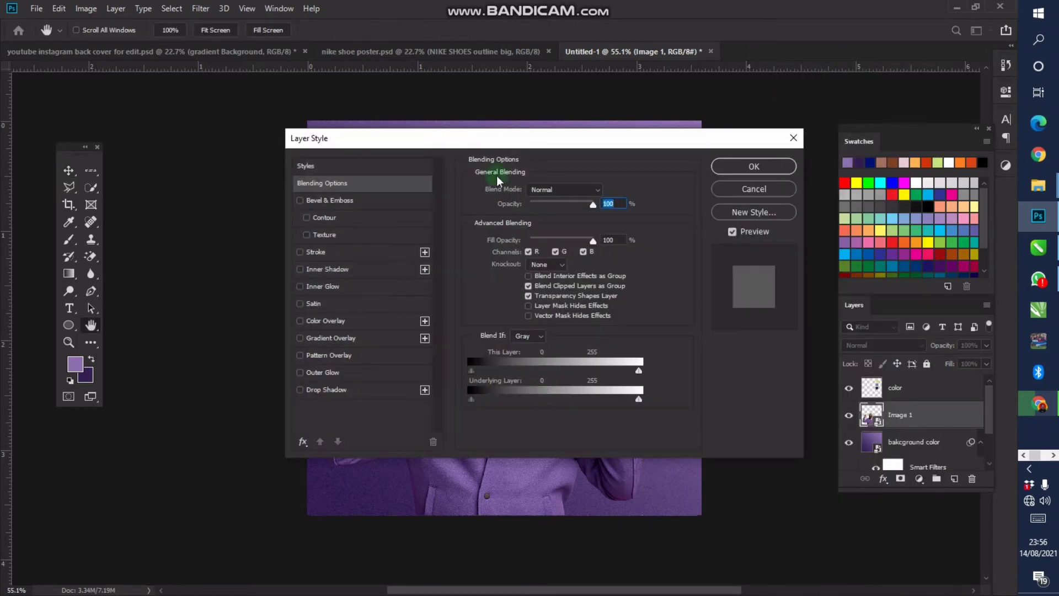
{"action": "left_click_drag", "start_coordinate": [418, 145], "coordinate": [739, 80]}
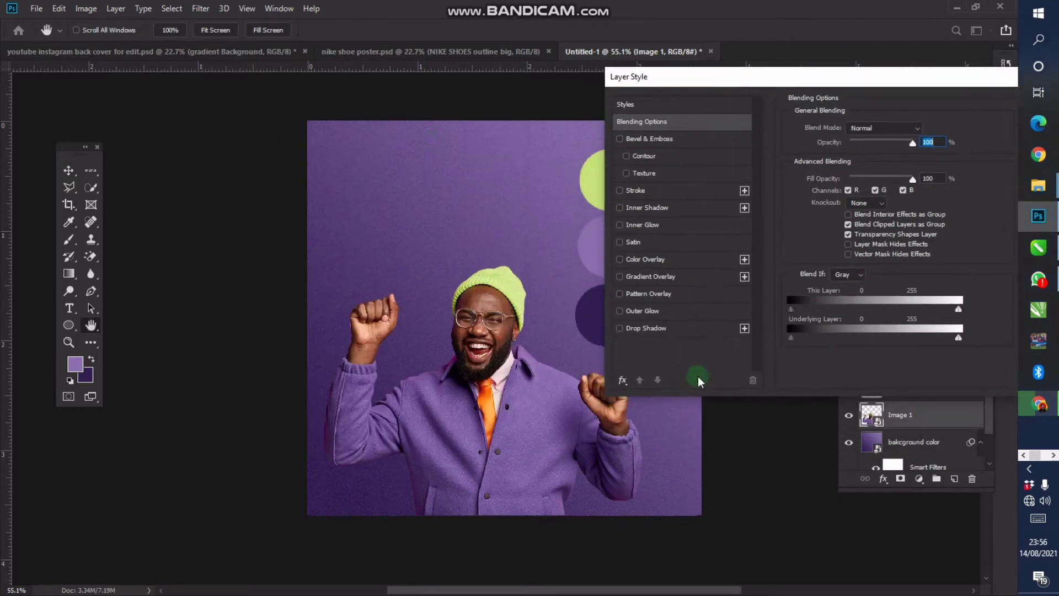
{"action": "left_click", "coordinate": [678, 329]}
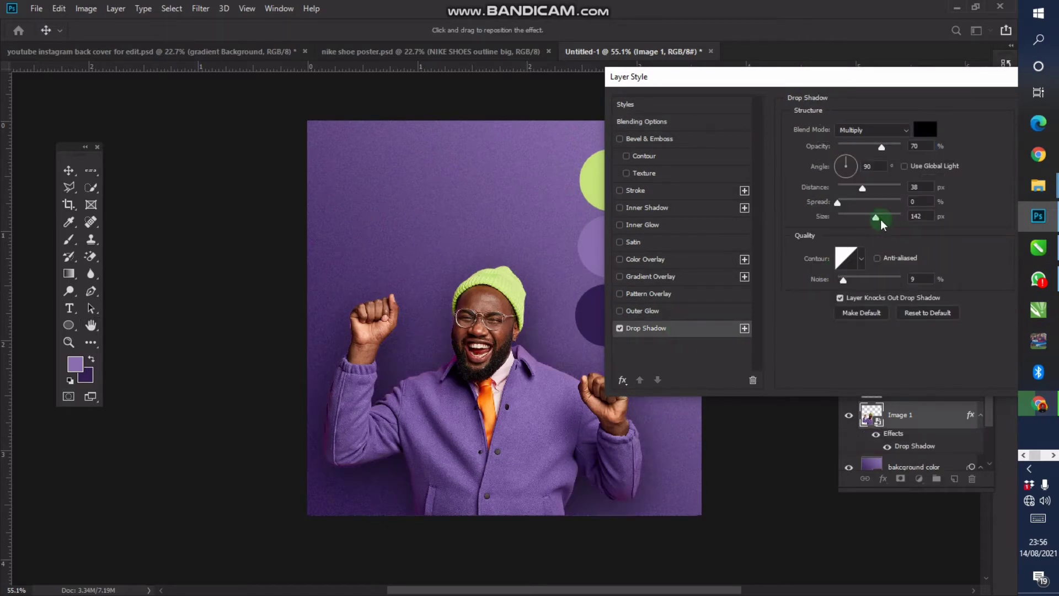
{"action": "left_click", "coordinate": [914, 313]}
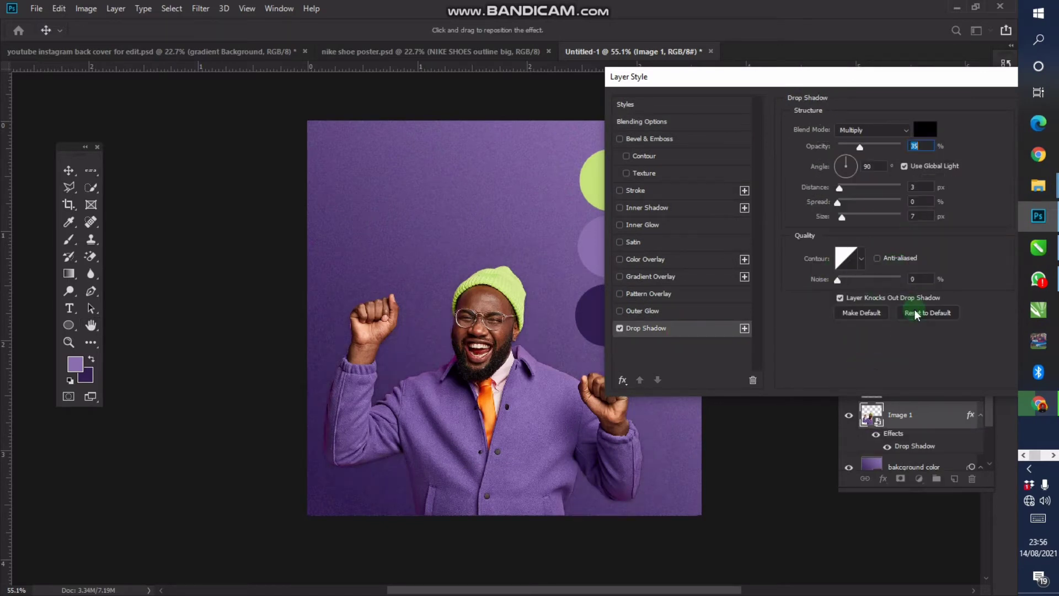
{"action": "left_click", "coordinate": [904, 165]}
{"action": "left_click_drag", "start_coordinate": [877, 147], "coordinate": [878, 147]}
{"action": "left_click", "coordinate": [928, 143]}
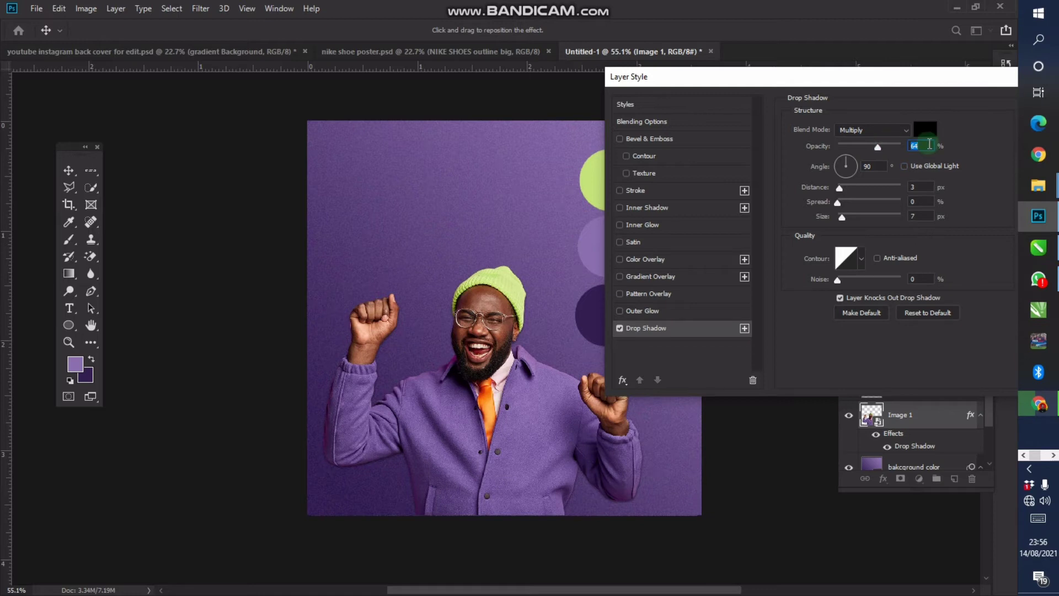
{"action": "type", "text": "75"}
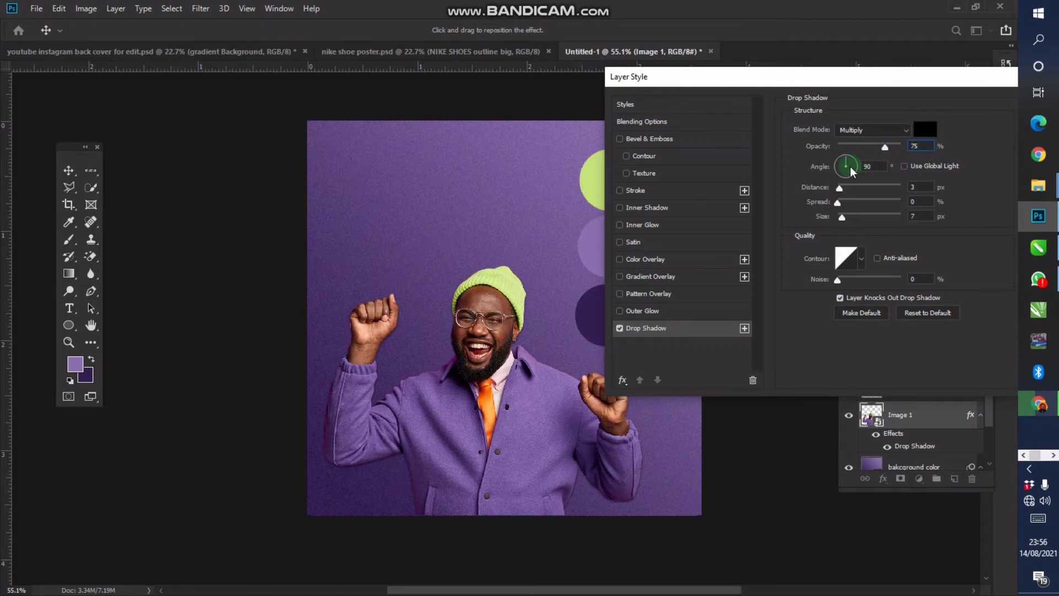
{"action": "left_click_drag", "start_coordinate": [852, 171], "coordinate": [864, 155]}
{"action": "left_click", "coordinate": [876, 167]}
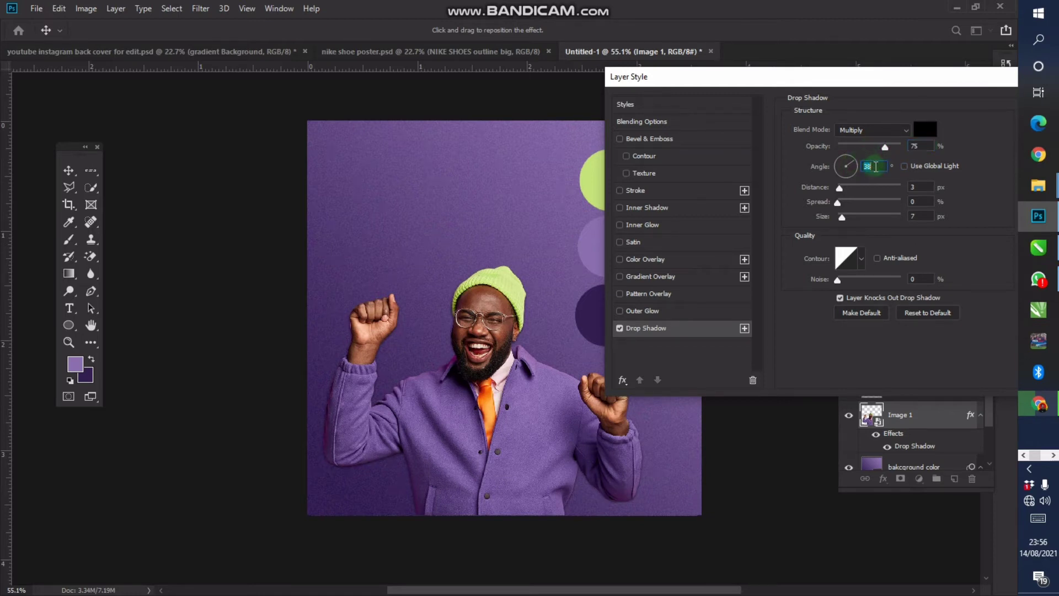
{"action": "type", "text": "47"}
Set the shadow's distance to 125 px and size to 190 px
{"action": "left_click_drag", "start_coordinate": [844, 187], "coordinate": [873, 189]}
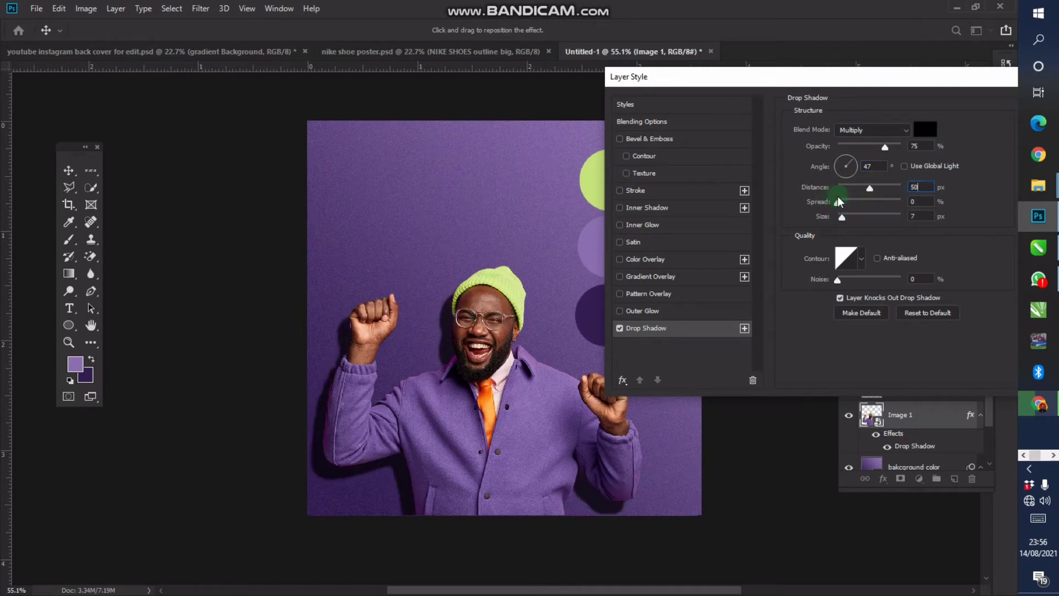
{"action": "left_click_drag", "start_coordinate": [841, 217], "coordinate": [880, 218]}
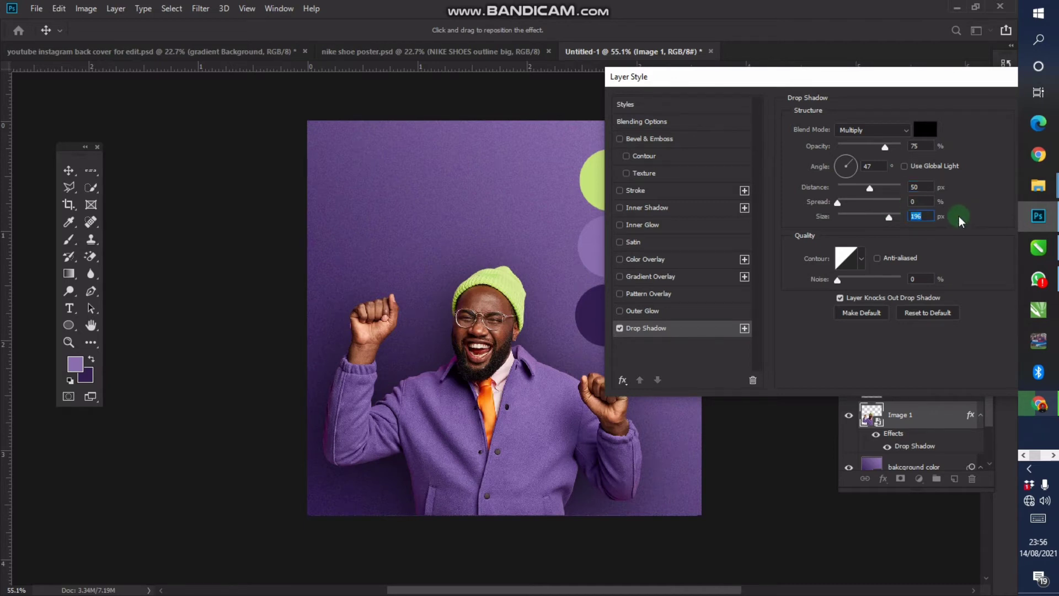
{"action": "type", "text": "200"}
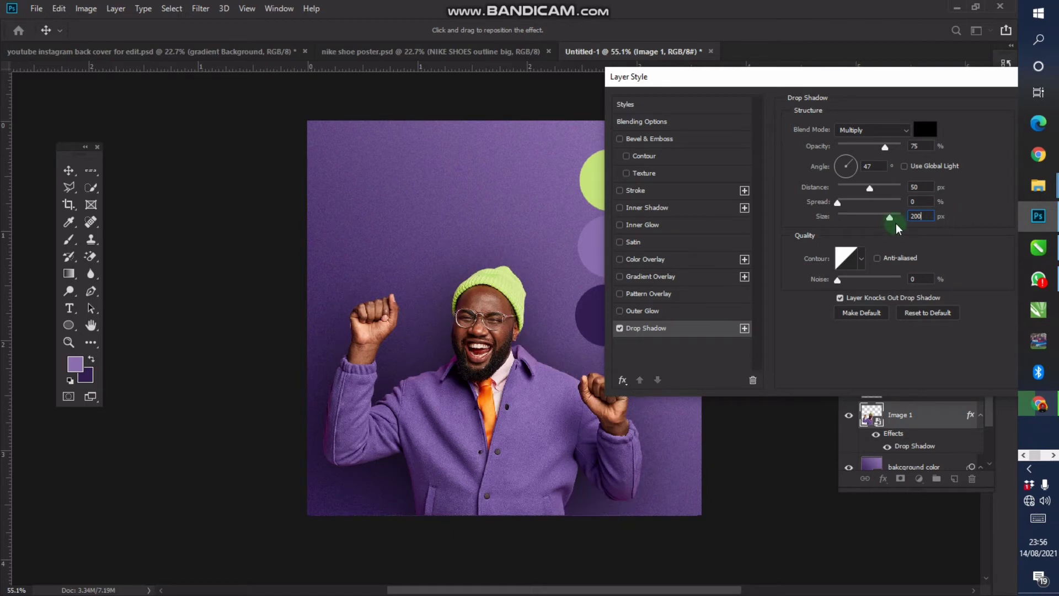
{"action": "type", "text": "190"}
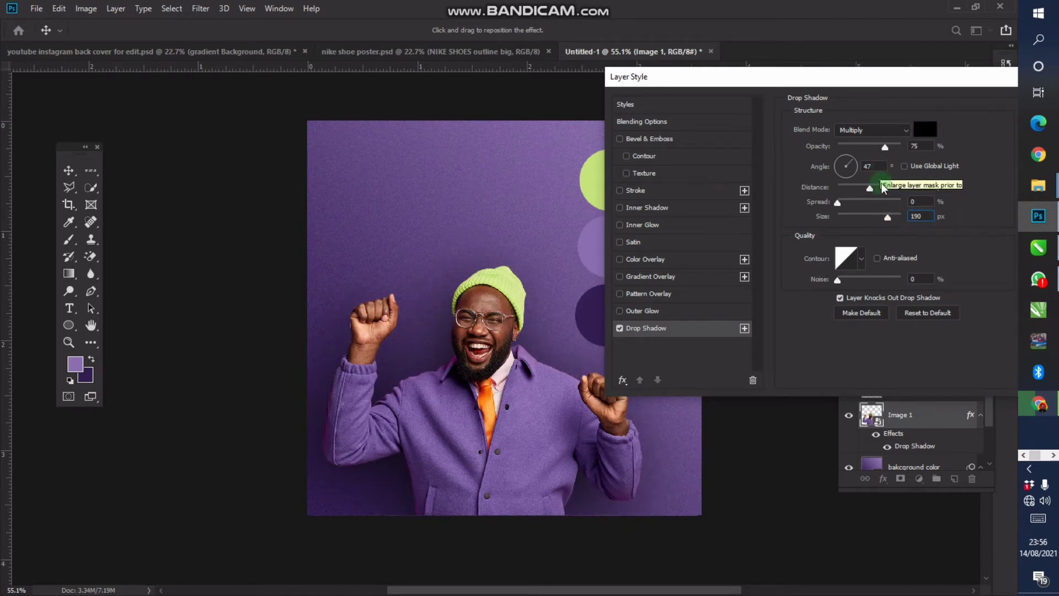
{"action": "left_click_drag", "start_coordinate": [883, 188], "coordinate": [883, 190]}
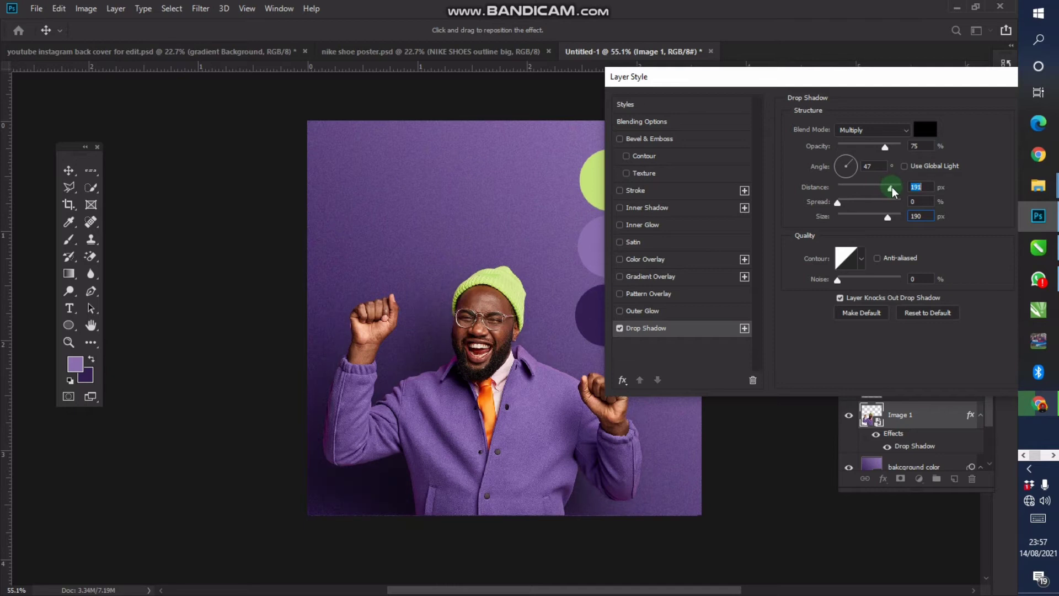
{"action": "left_click_drag", "start_coordinate": [892, 190], "coordinate": [889, 192]}
{"action": "double_click", "coordinate": [920, 187]}
{"action": "type", "text": "125"}
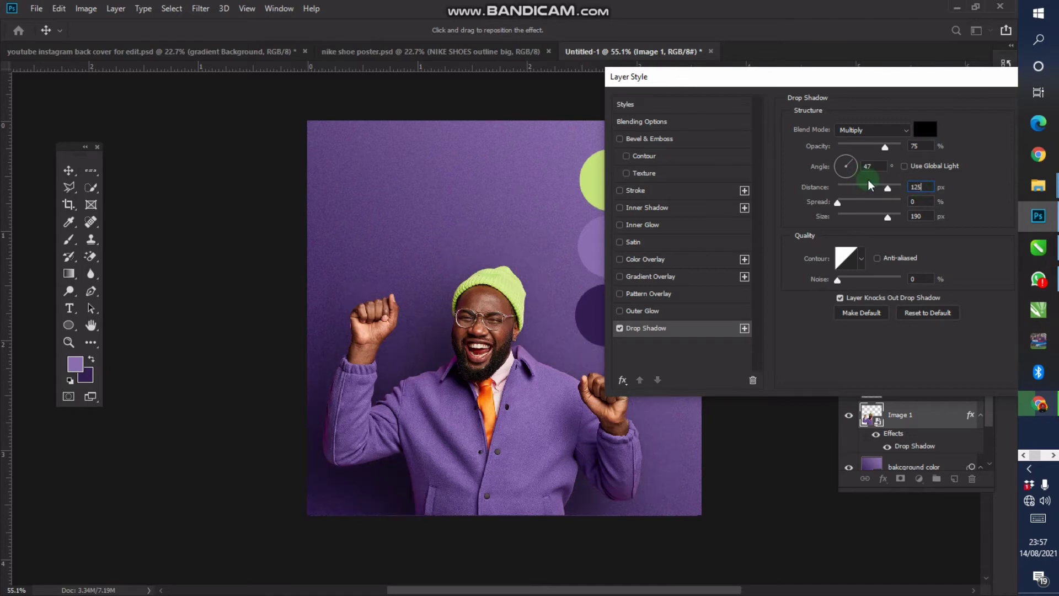
{"action": "key", "text": "Return"}
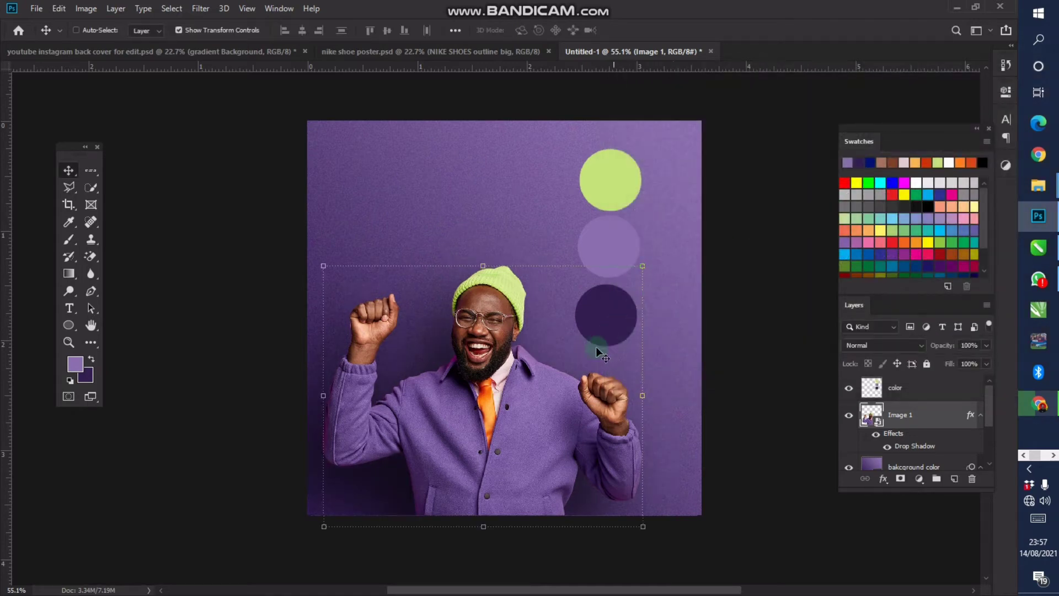
Reopen the man's drop shadow and add 4% noise to it
{"action": "double_click", "coordinate": [929, 417]}
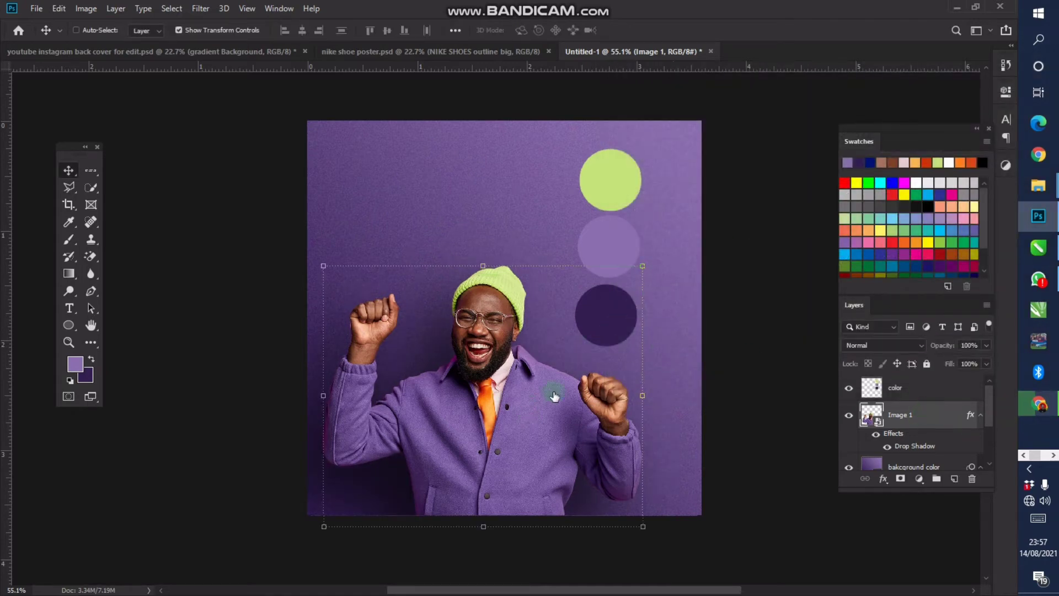
{"action": "left_click", "coordinate": [578, 326]}
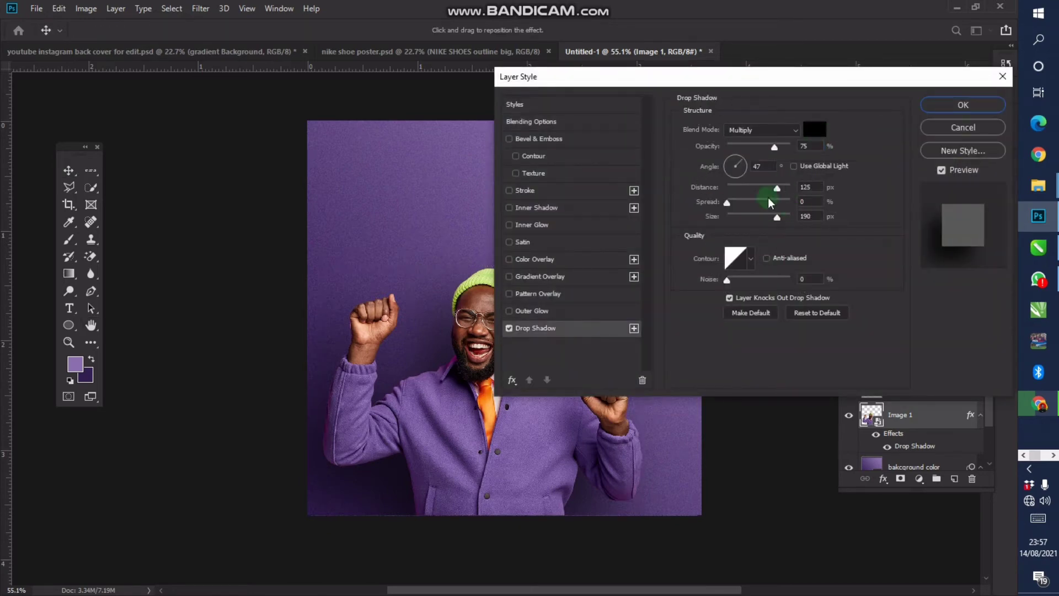
{"action": "left_click_drag", "start_coordinate": [692, 81], "coordinate": [726, 72]}
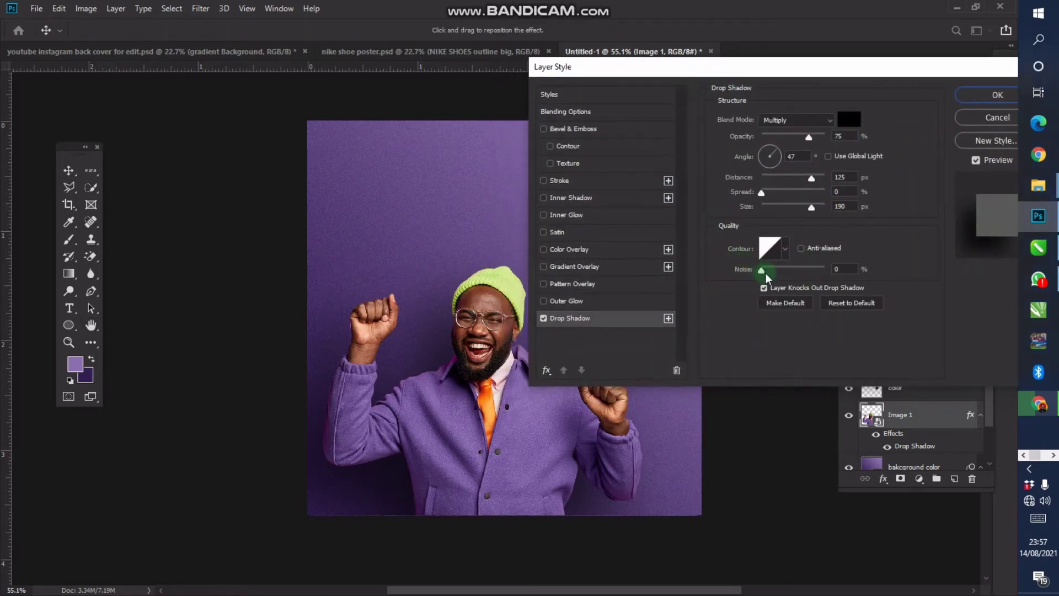
{"action": "left_click_drag", "start_coordinate": [841, 269], "coordinate": [800, 276]}
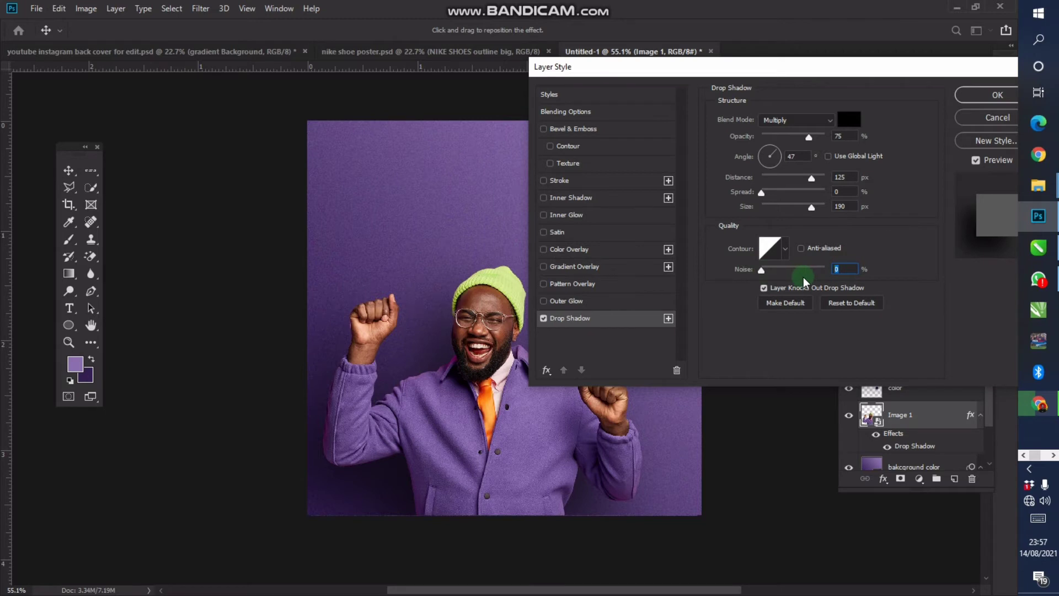
{"action": "type", "text": "5"}
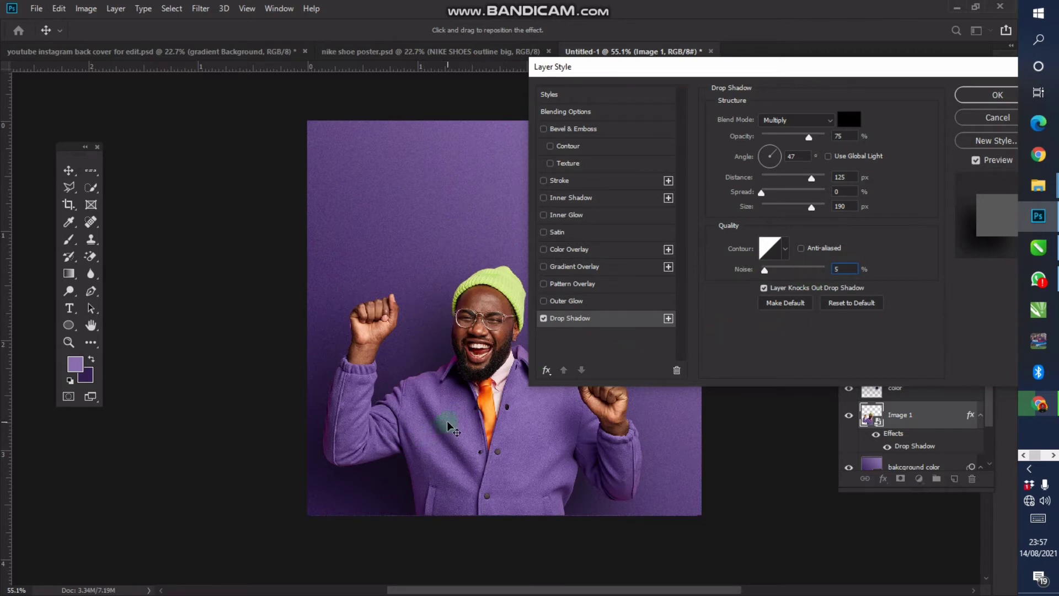
{"action": "key", "text": "BackSpace"}
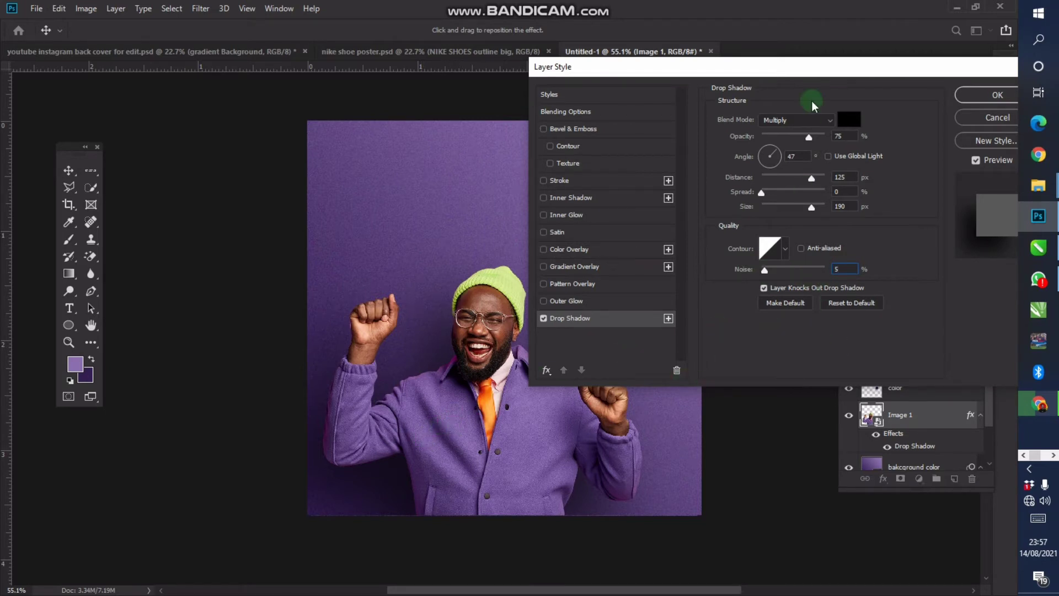
{"action": "type", "text": "4"}
{"action": "left_click_drag", "start_coordinate": [543, 117], "coordinate": [544, 118]}
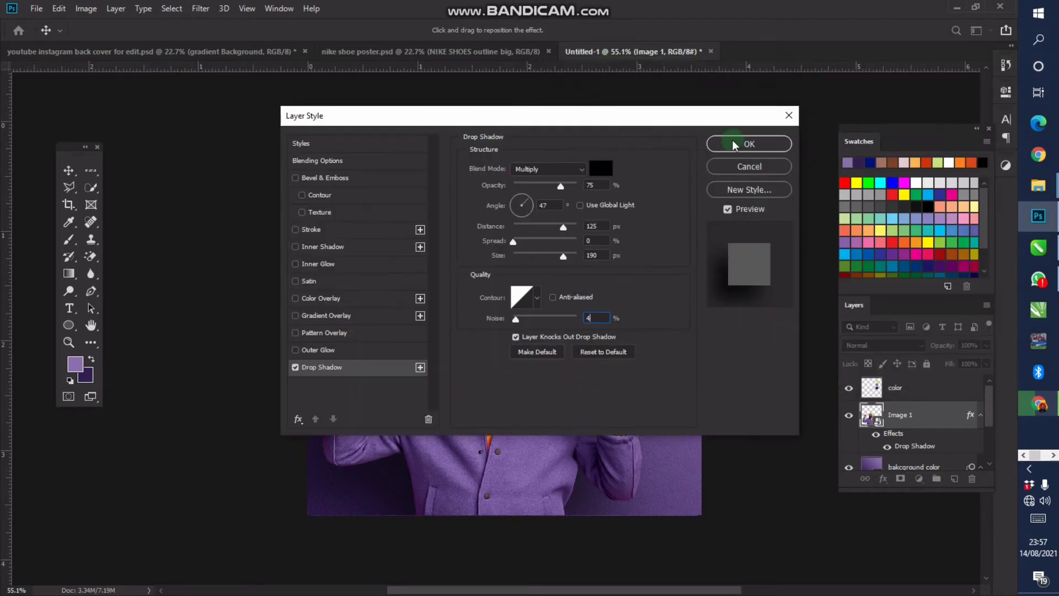
{"action": "left_click", "coordinate": [746, 142]}
Collapse the fx effects list under the Image 1 layer
{"action": "key", "text": "z"}
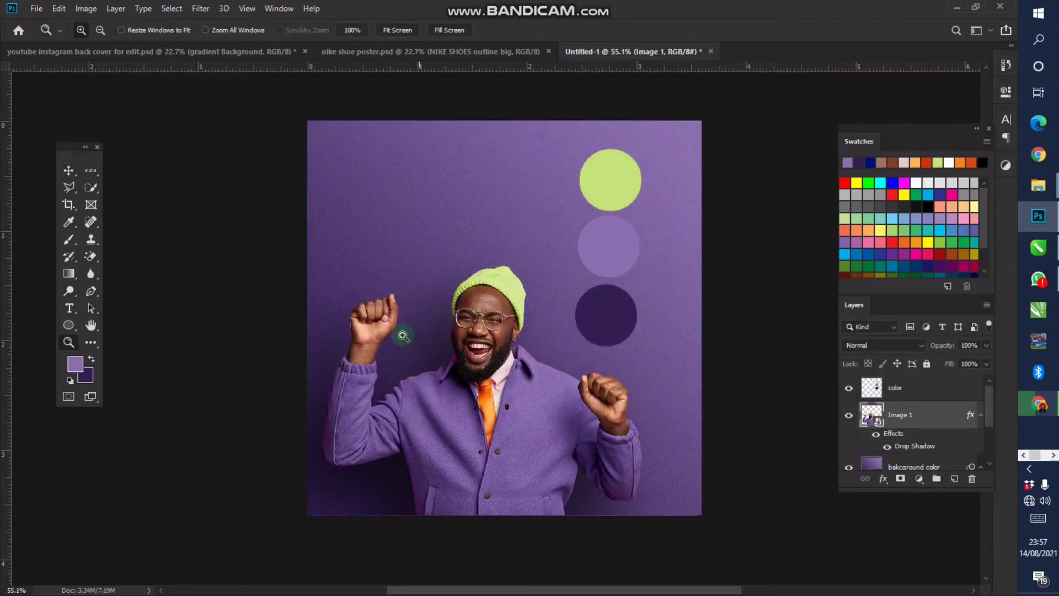
{"action": "scroll", "coordinate": [405, 334], "scroll_direction": "up", "scroll_amount": 2}
{"action": "scroll", "coordinate": [596, 274], "scroll_direction": "down", "scroll_amount": 1}
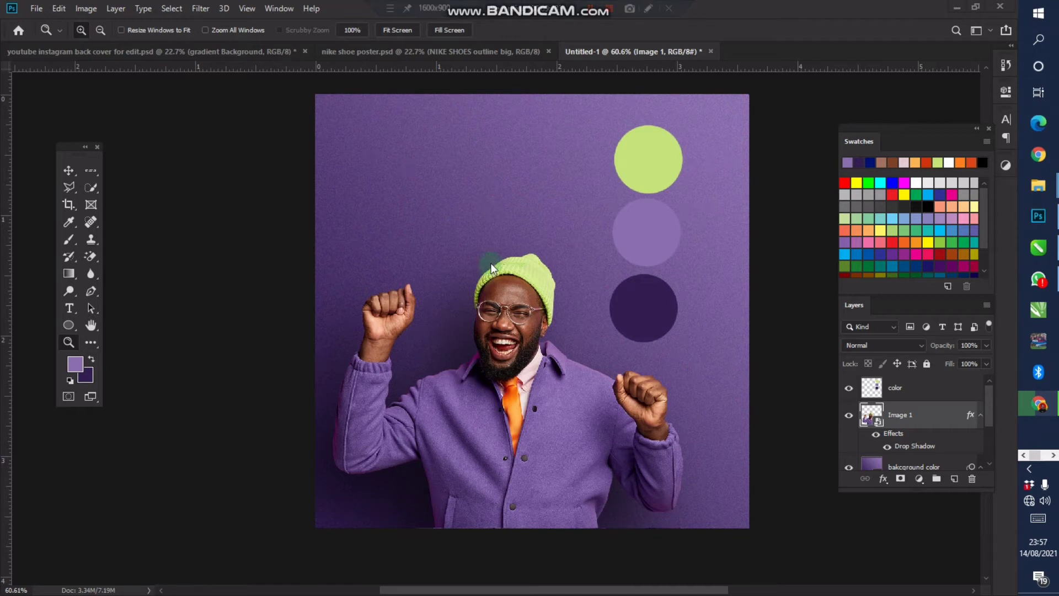
{"action": "left_click", "coordinate": [980, 415]}
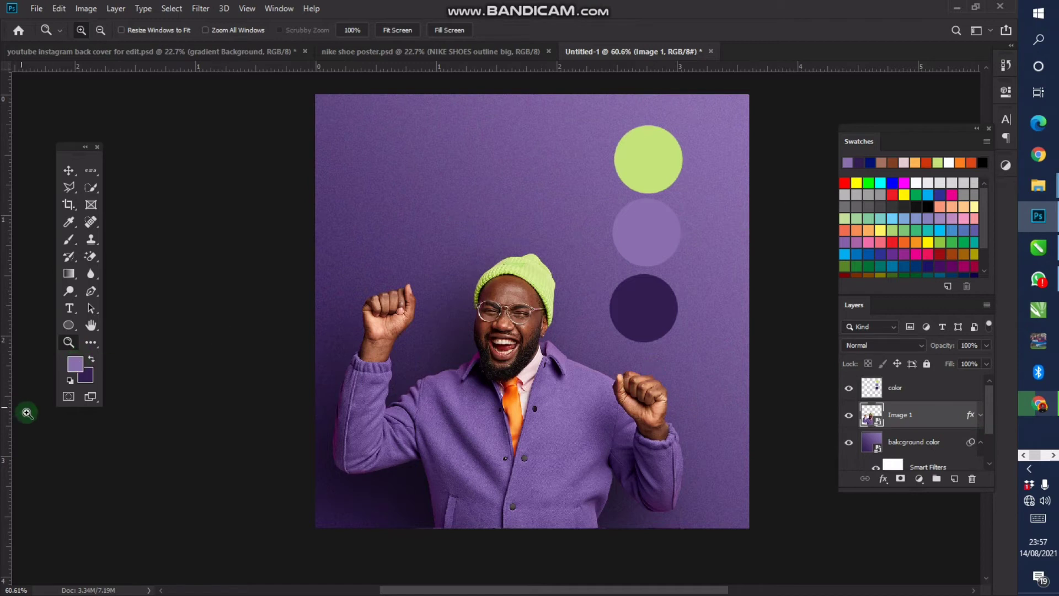
Set the foreground colour to pure white (#ffffff)
{"action": "left_click", "coordinate": [75, 364]}
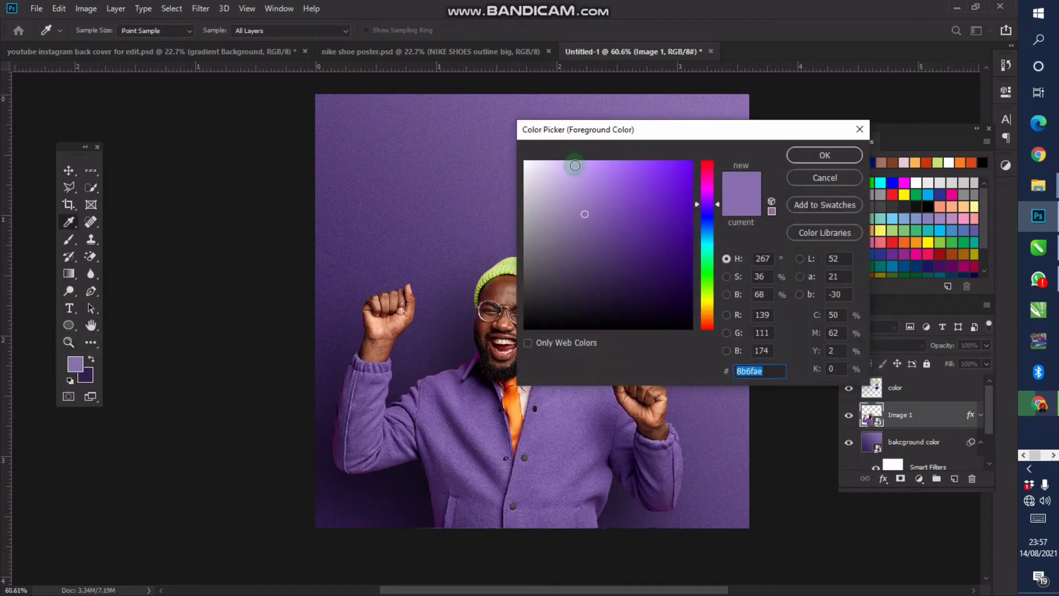
{"action": "left_click_drag", "start_coordinate": [563, 192], "coordinate": [483, 132]}
{"action": "left_click_drag", "start_coordinate": [709, 216], "coordinate": [721, 136]}
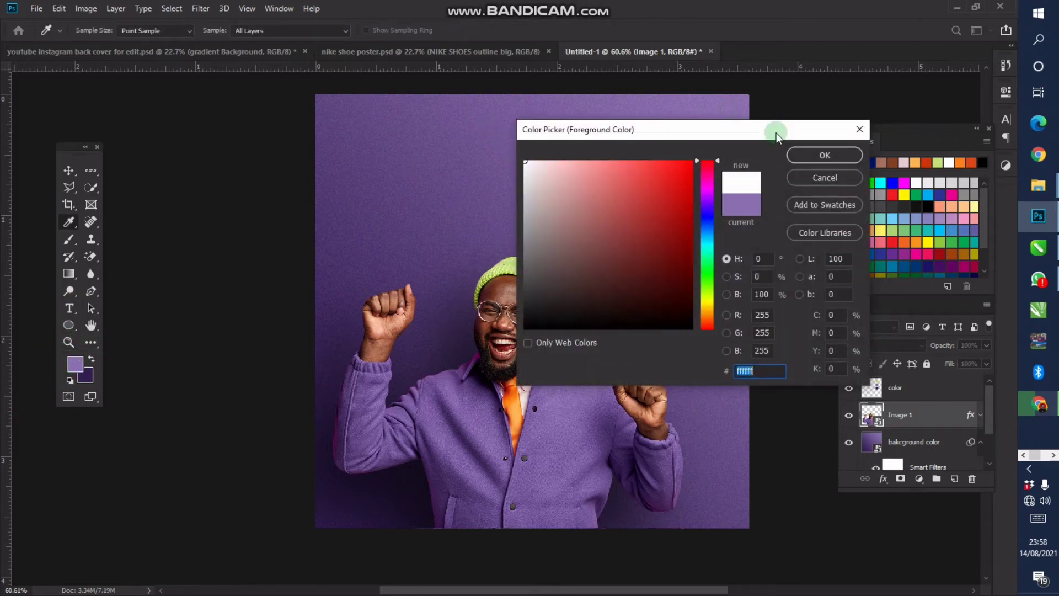
{"action": "left_click", "coordinate": [824, 155]}
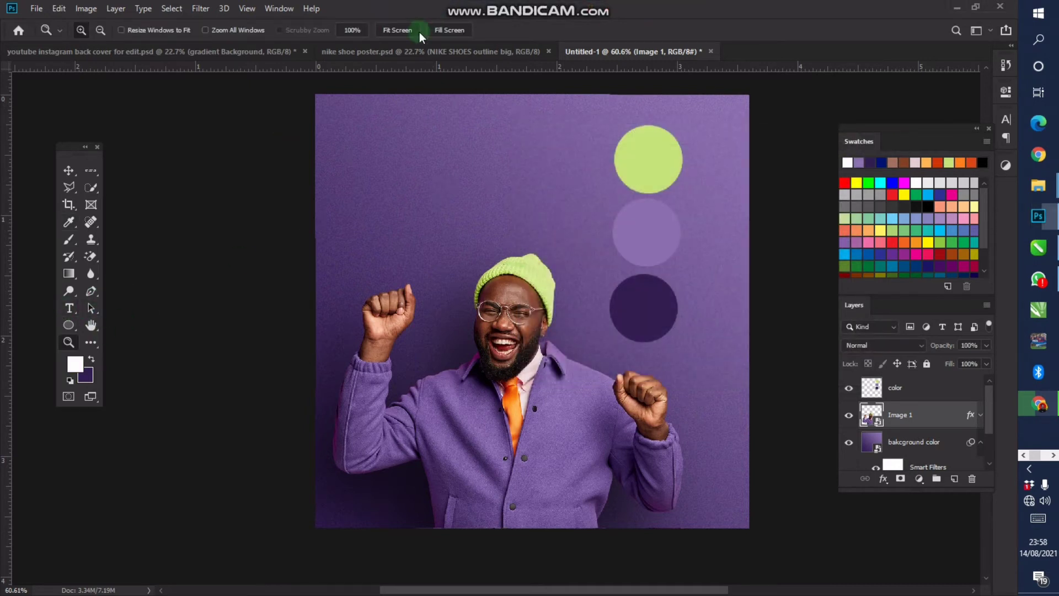
Pick the Type tool and choose the Monument Extended Regular font
{"action": "left_click", "coordinate": [69, 308]}
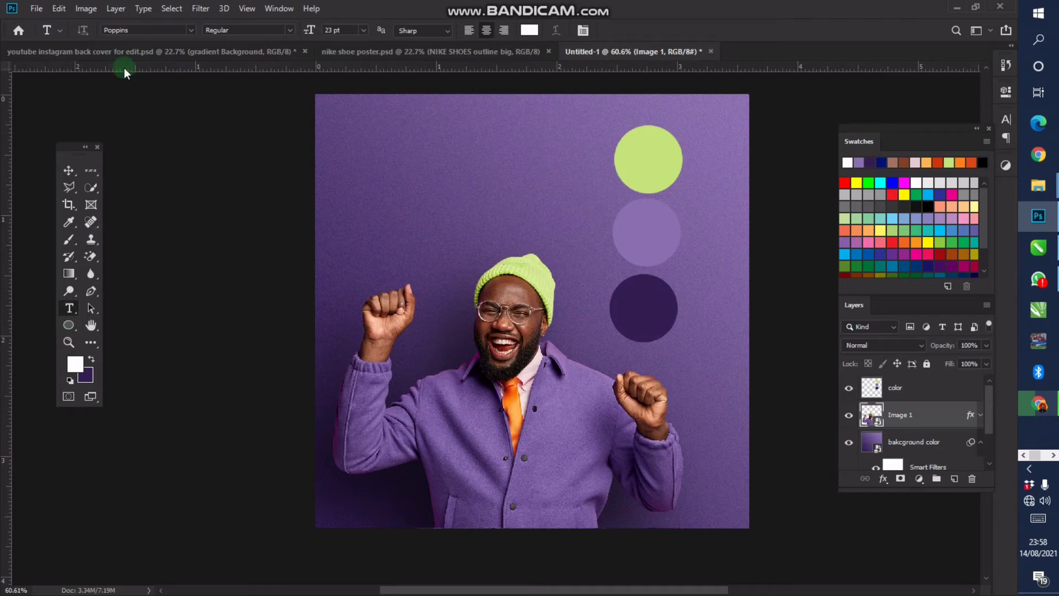
{"action": "left_click", "coordinate": [154, 30]}
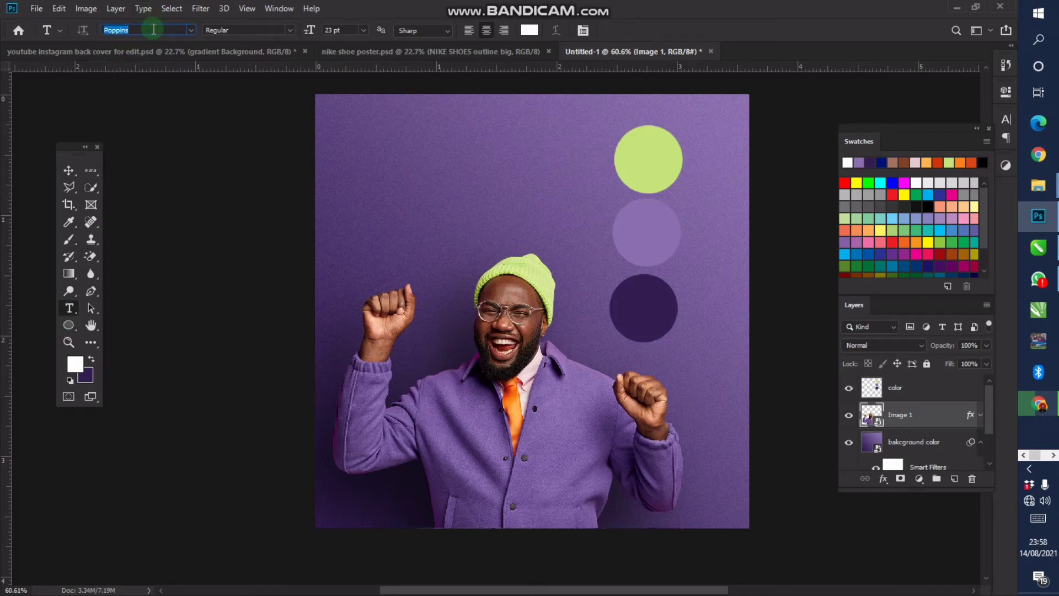
{"action": "type", "text": "mon"}
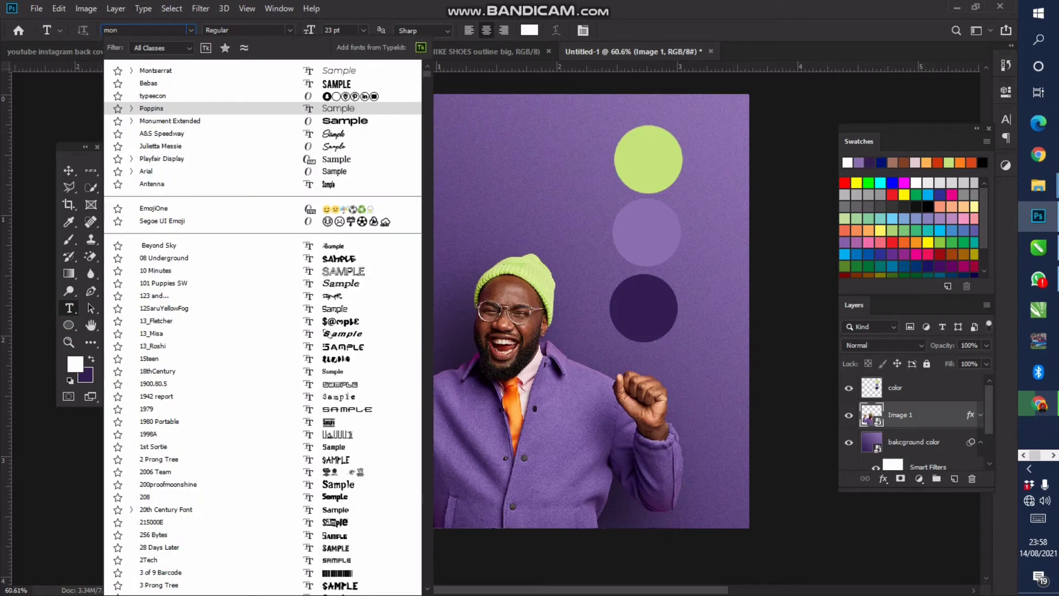
{"action": "type", "text": "ument"}
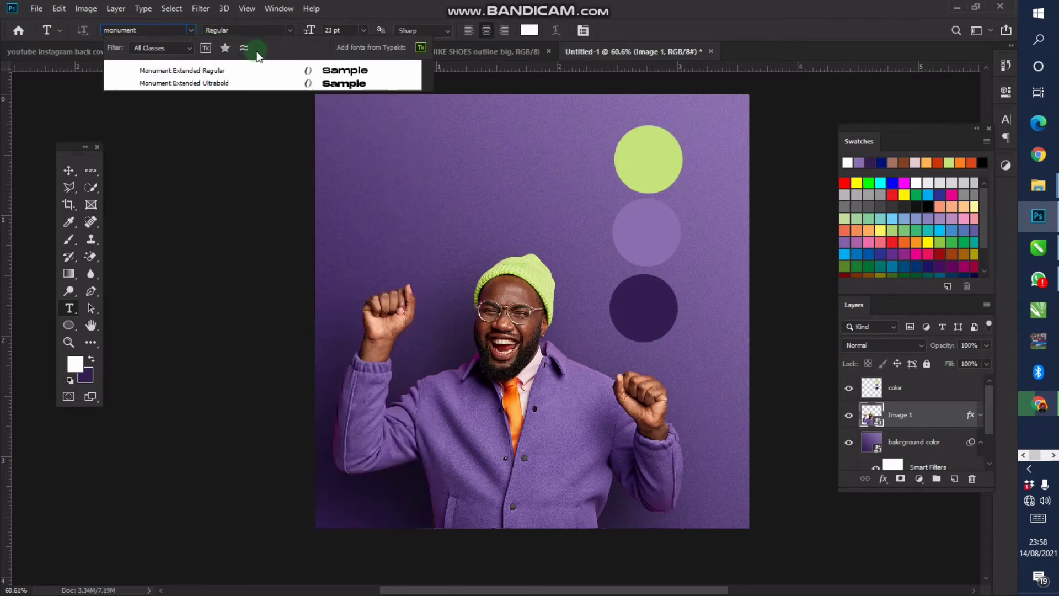
{"action": "left_click", "coordinate": [257, 69]}
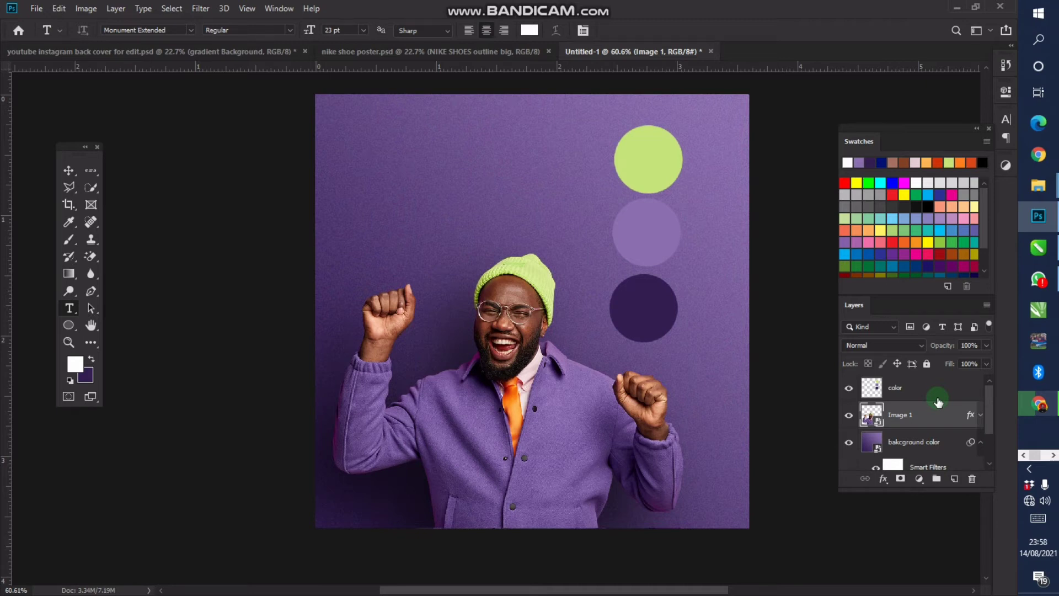
Hide the circles layer and type 'Weekend' on the canvas
{"action": "left_click", "coordinate": [848, 388]}
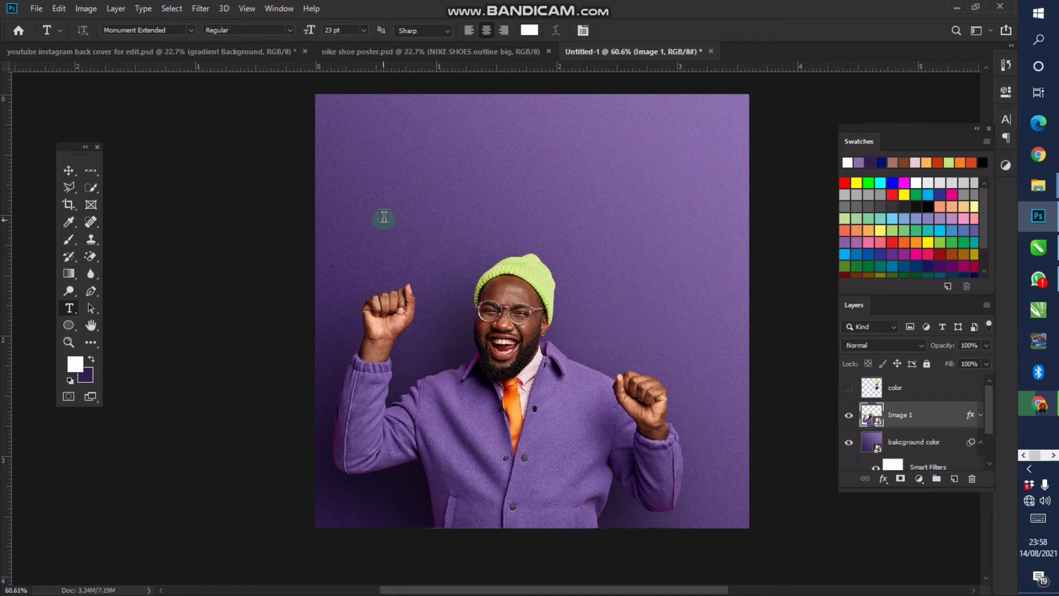
{"action": "left_click", "coordinate": [473, 208]}
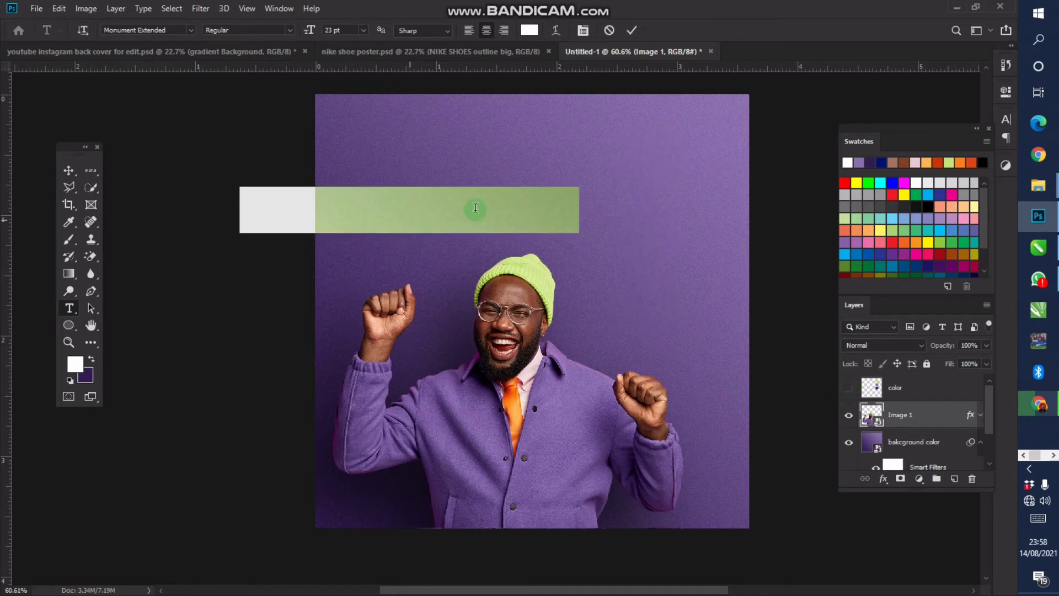
{"action": "type", "text": "Weekend"}
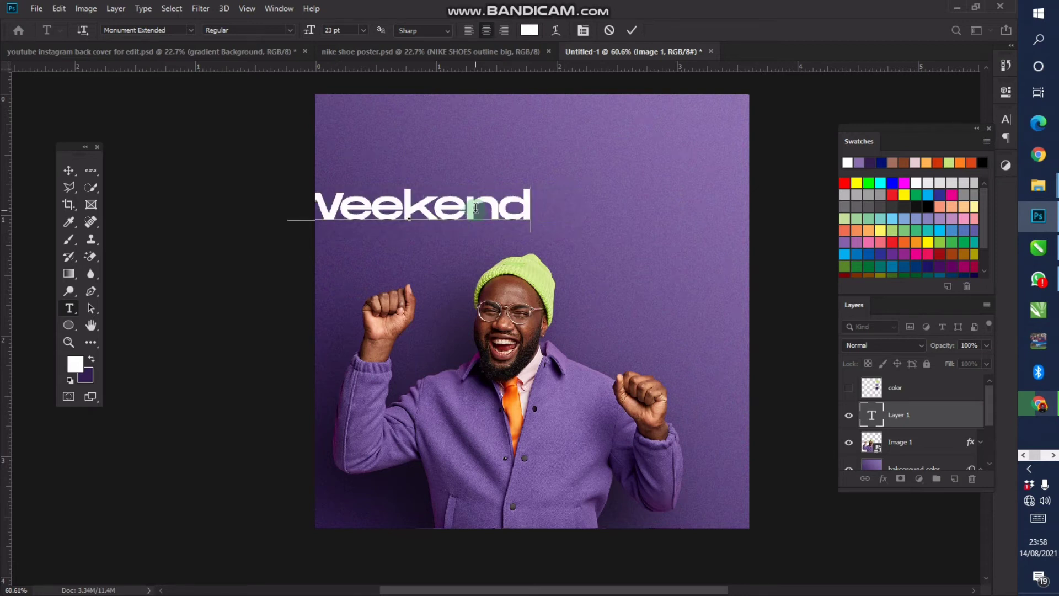
Centre the Weekend text horizontally and Alt-drag a duplicate of it
{"action": "left_click", "coordinate": [76, 172]}
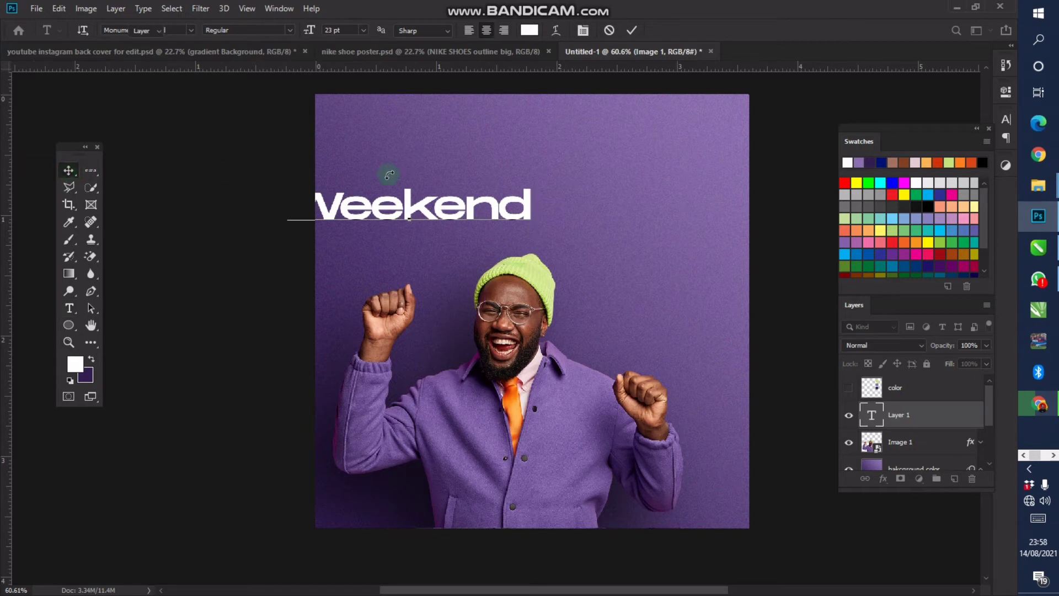
{"action": "left_click_drag", "start_coordinate": [408, 153], "coordinate": [520, 156]}
{"action": "left_click_drag", "start_coordinate": [522, 142], "coordinate": [506, 143]}
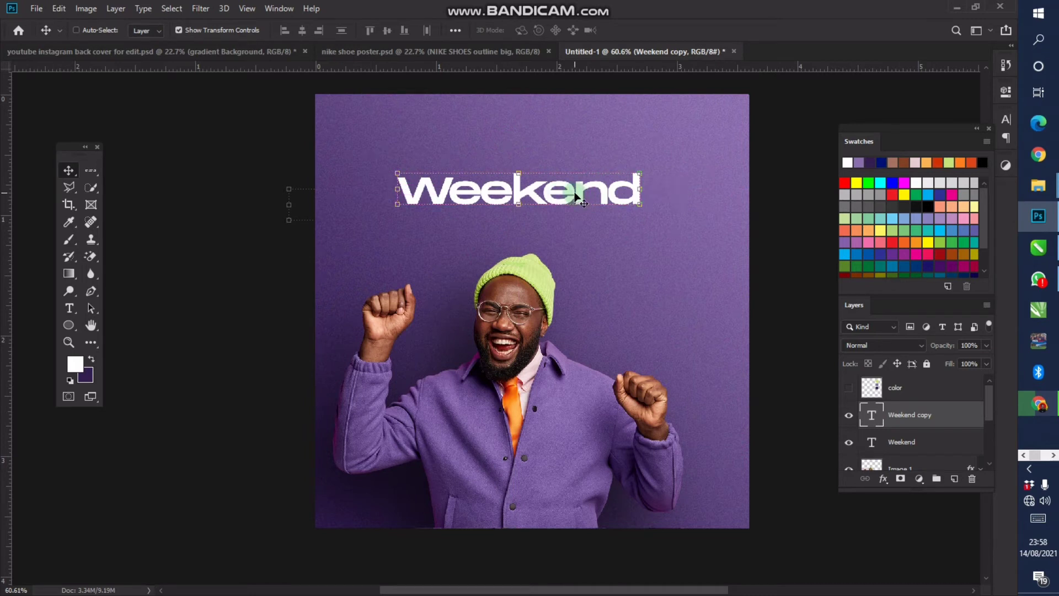
Place the Weekend copy below the original and retype it as 'Vibes!'
{"action": "left_click_drag", "start_coordinate": [576, 196], "coordinate": [579, 232]}
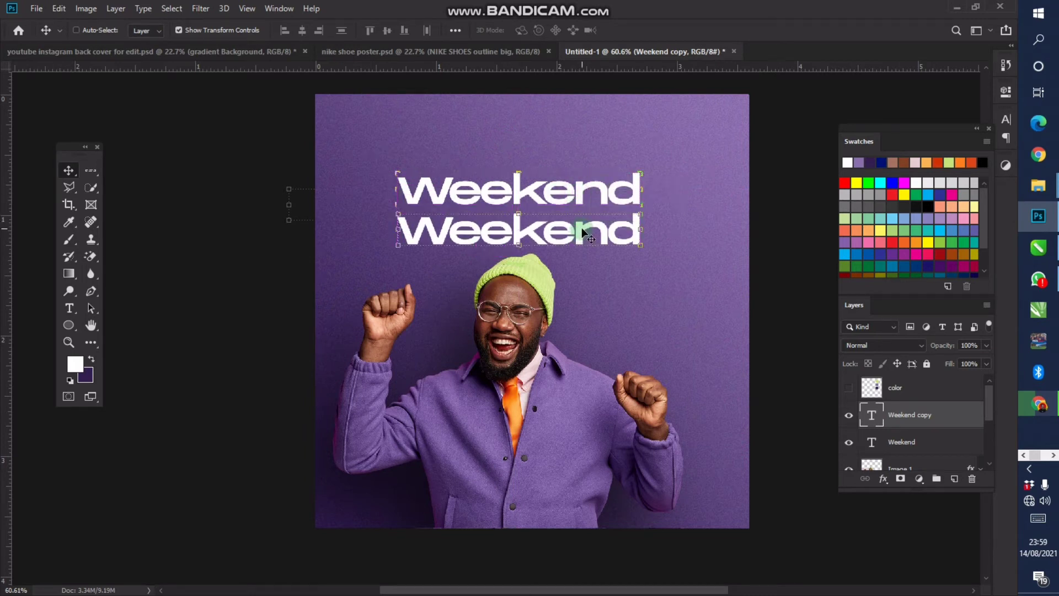
{"action": "key", "text": "t"}
{"action": "double_click", "coordinate": [583, 232]}
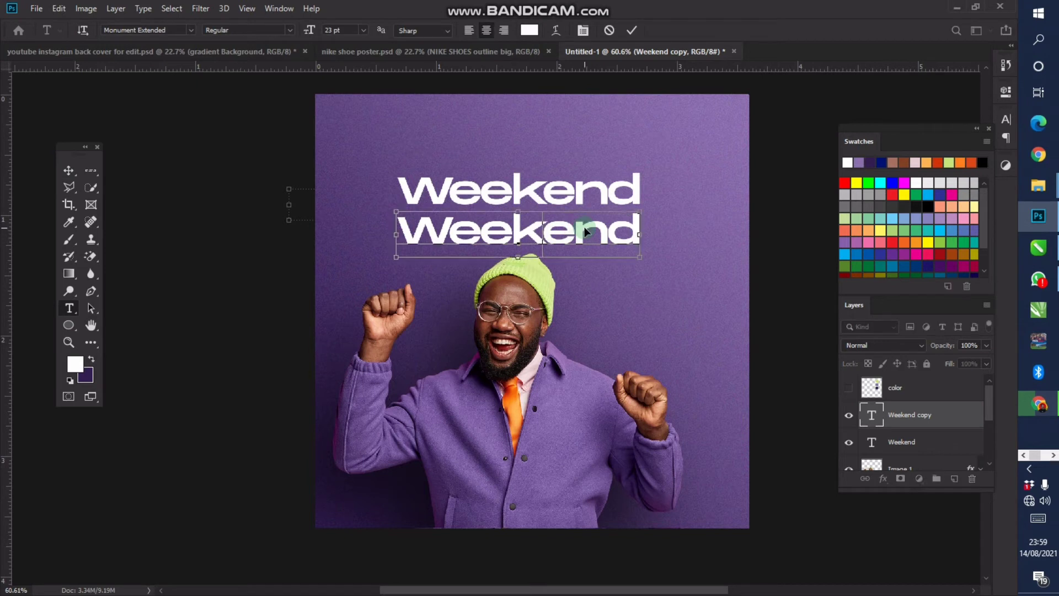
{"action": "type", "text": "Vi"}
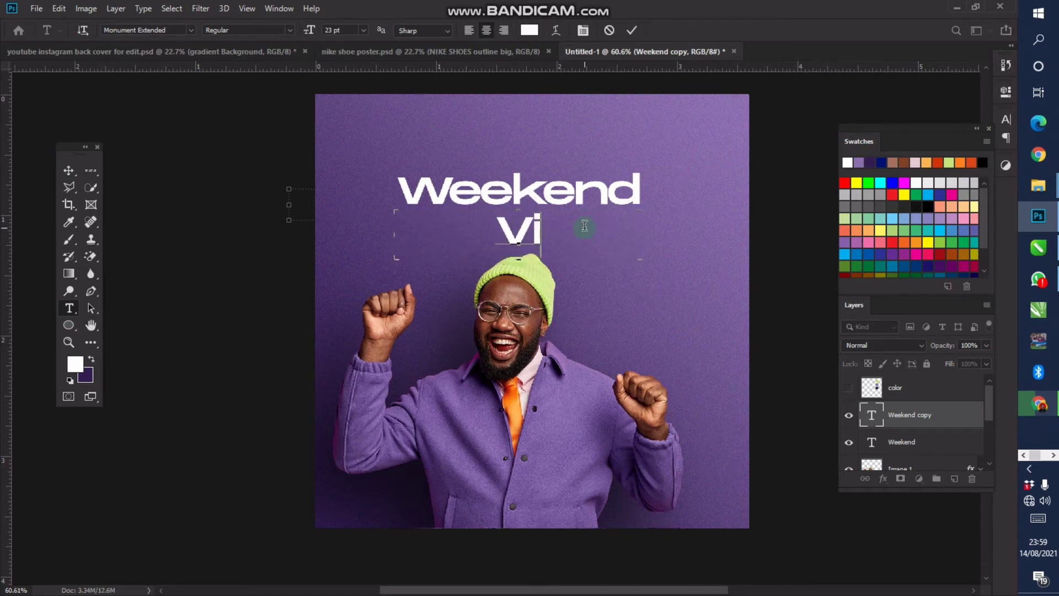
{"action": "type", "text": "bes"}
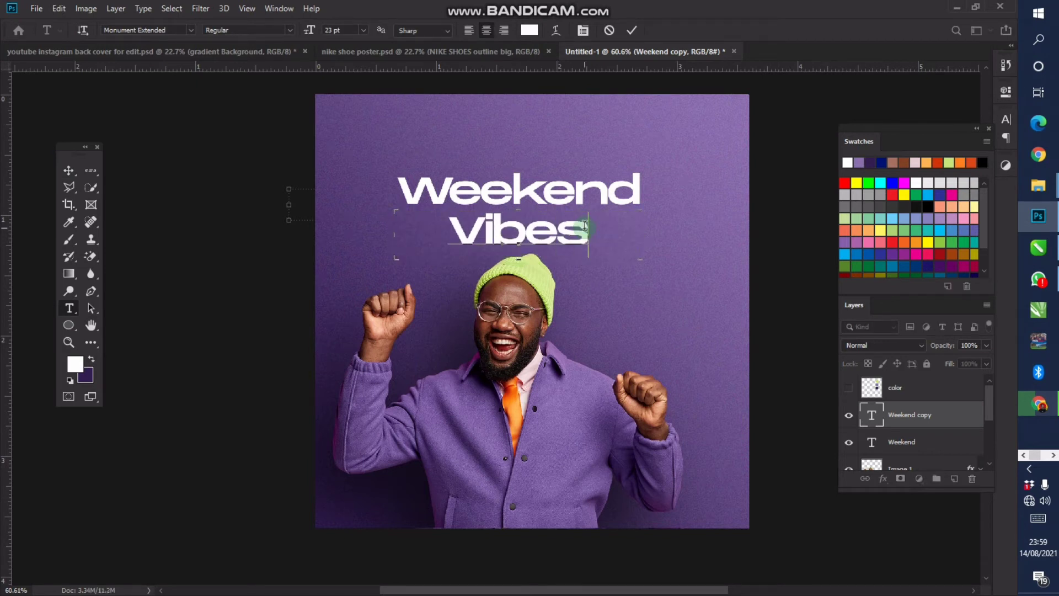
{"action": "type", "text": "!"}
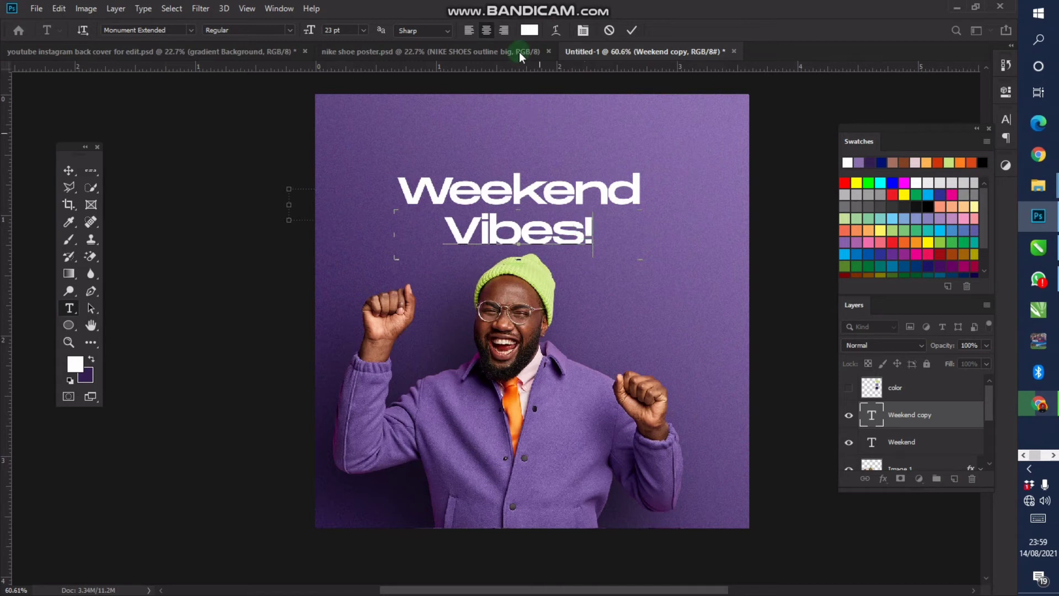
{"action": "left_click", "coordinate": [68, 170]}
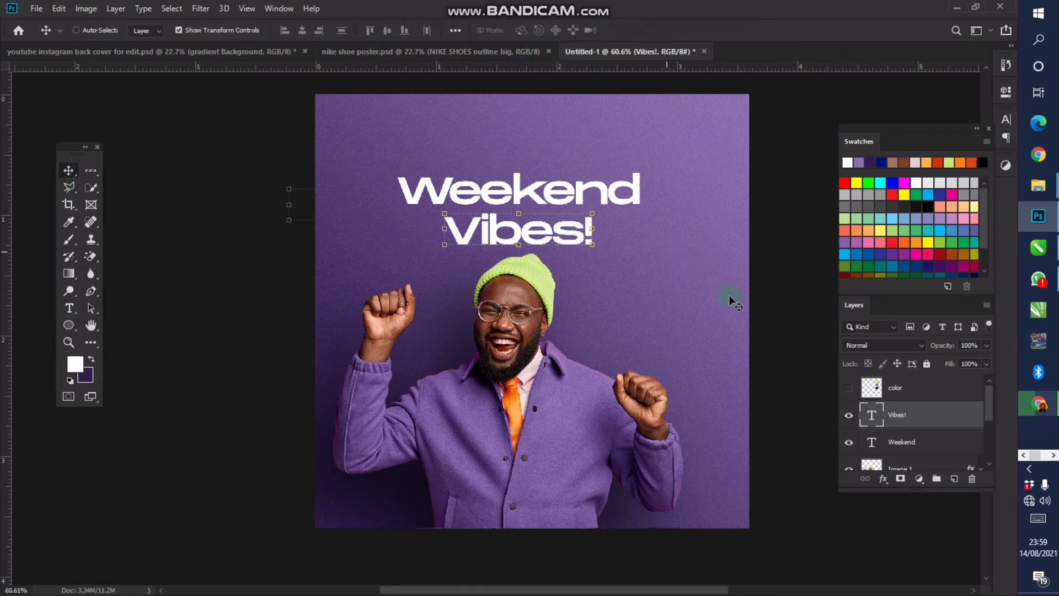
{"action": "key", "text": "t"}
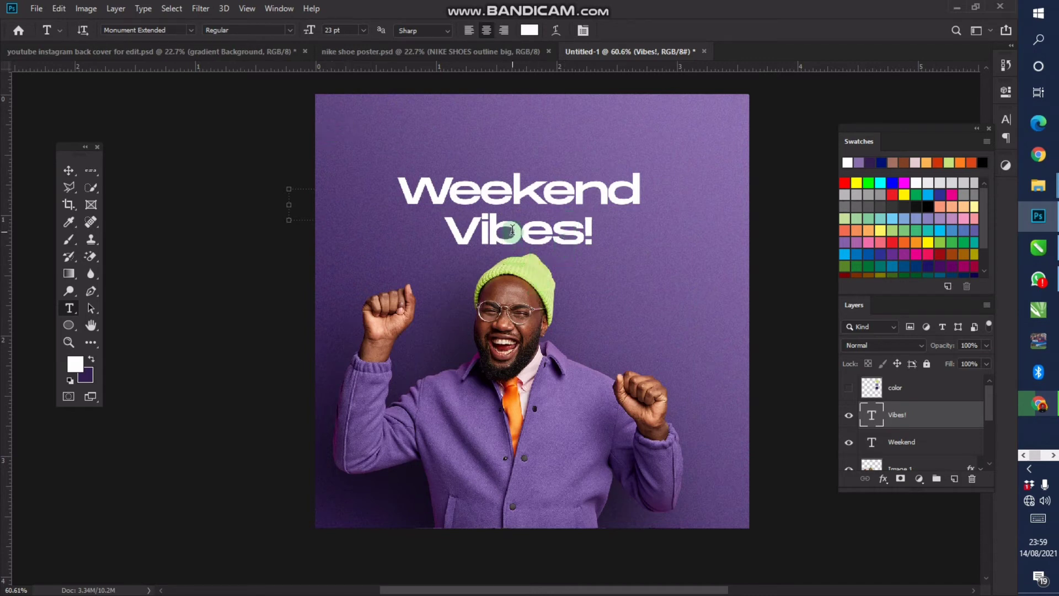
Switch the Vibes! line to Monument Extended Ultrabold and select its letters
{"action": "left_click", "coordinate": [290, 31]}
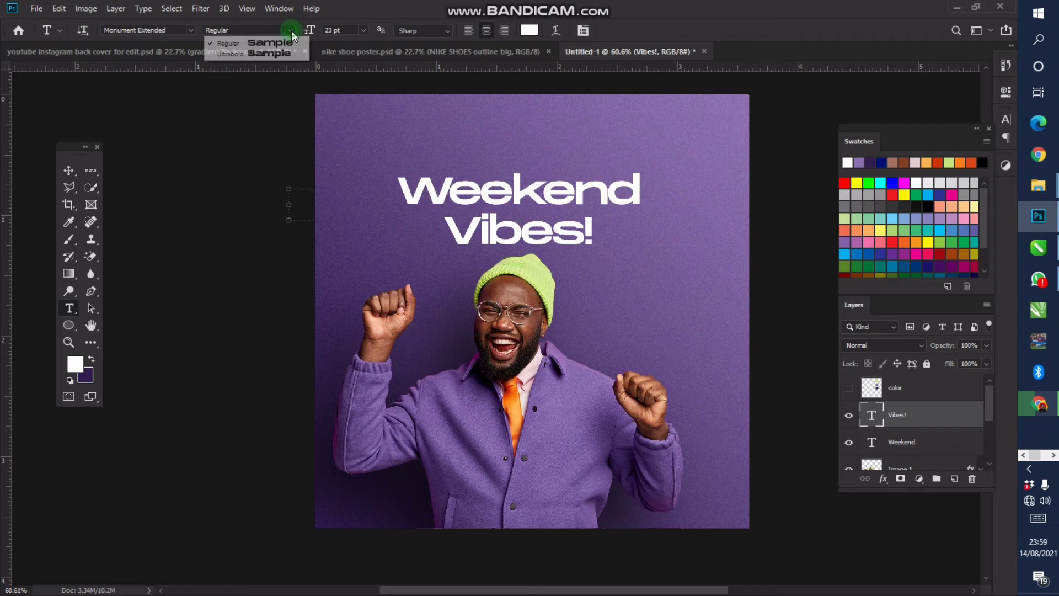
{"action": "left_click", "coordinate": [272, 53]}
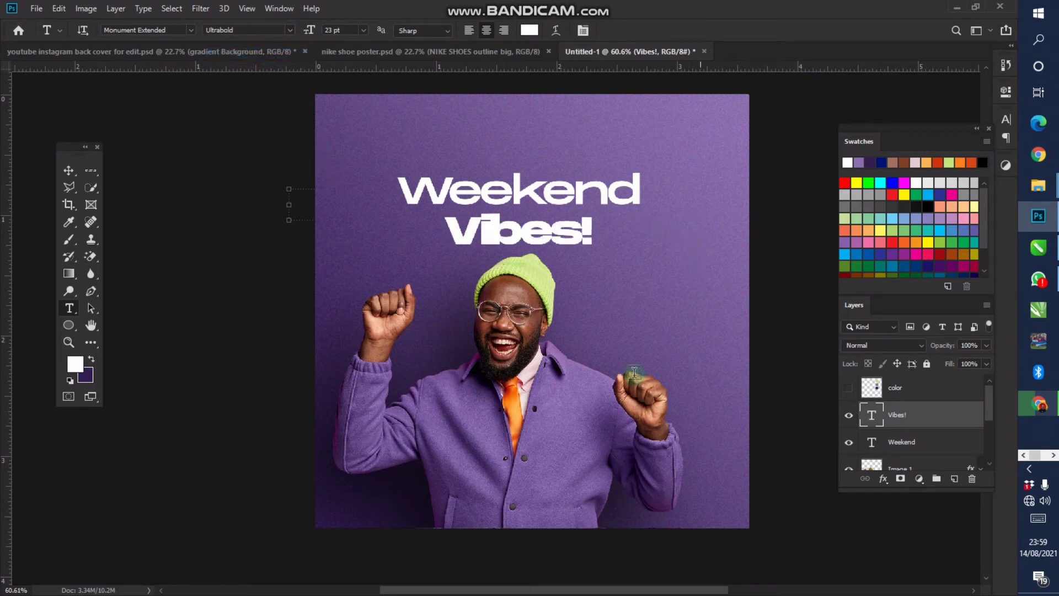
{"action": "left_click", "coordinate": [543, 227]}
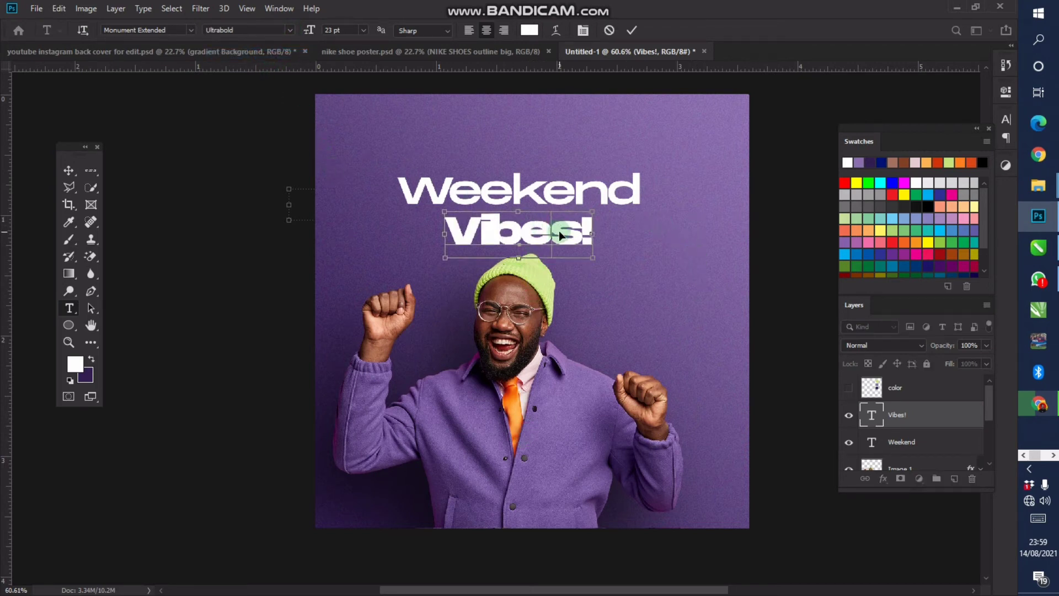
{"action": "key", "text": "ctrl+a"}
Set the Vibes! tracking to -10 in the Character panel, then collapse the panel
{"action": "left_click", "coordinate": [1006, 119]}
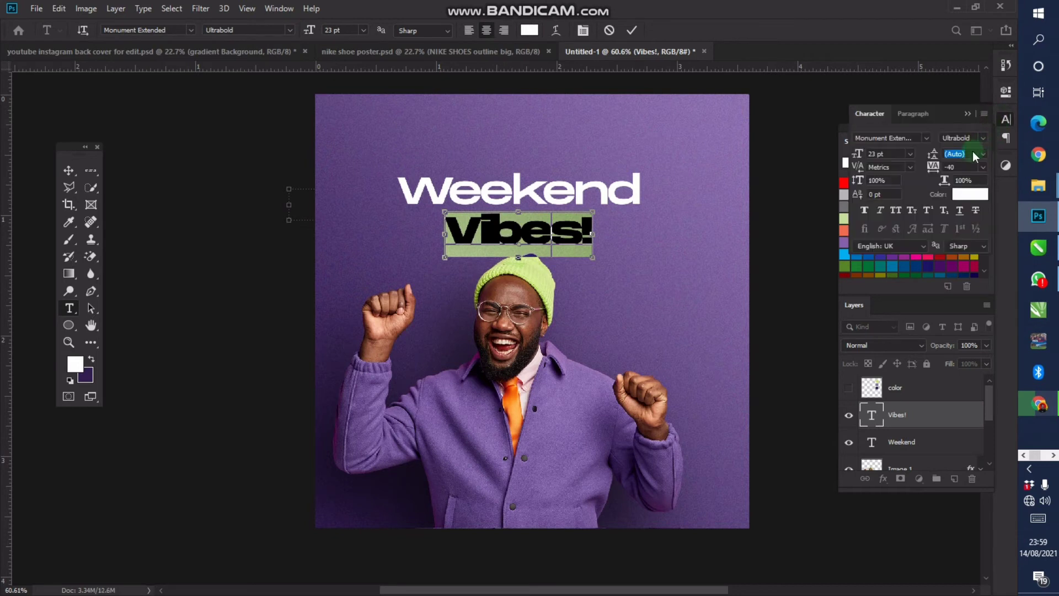
{"action": "left_click_drag", "start_coordinate": [959, 167], "coordinate": [912, 167]}
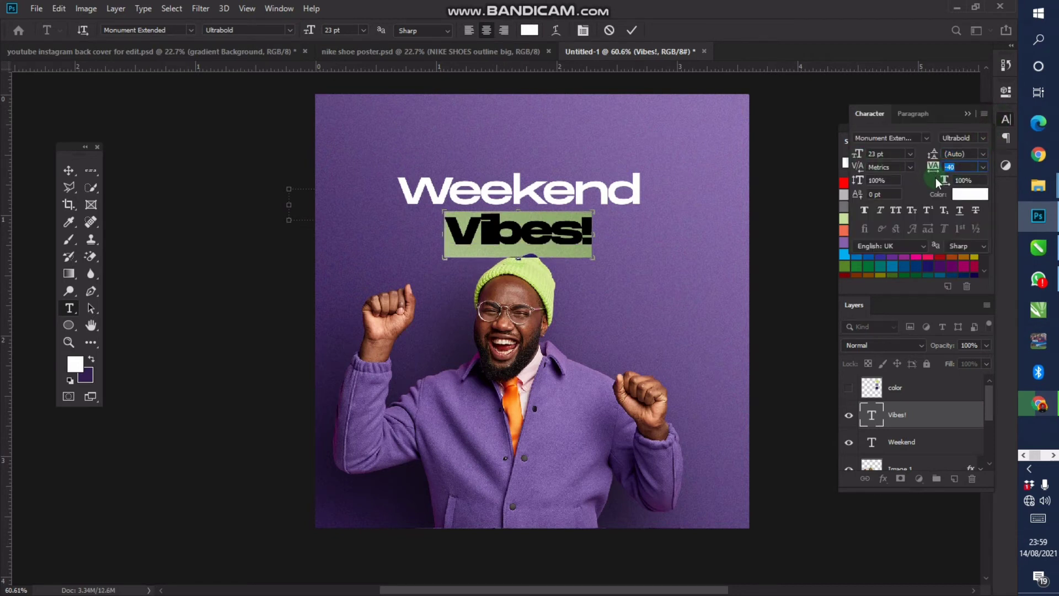
{"action": "type", "text": "-22"}
{"action": "key", "text": "Return"}
{"action": "type", "text": "-2"}
{"action": "key", "text": "Return"}
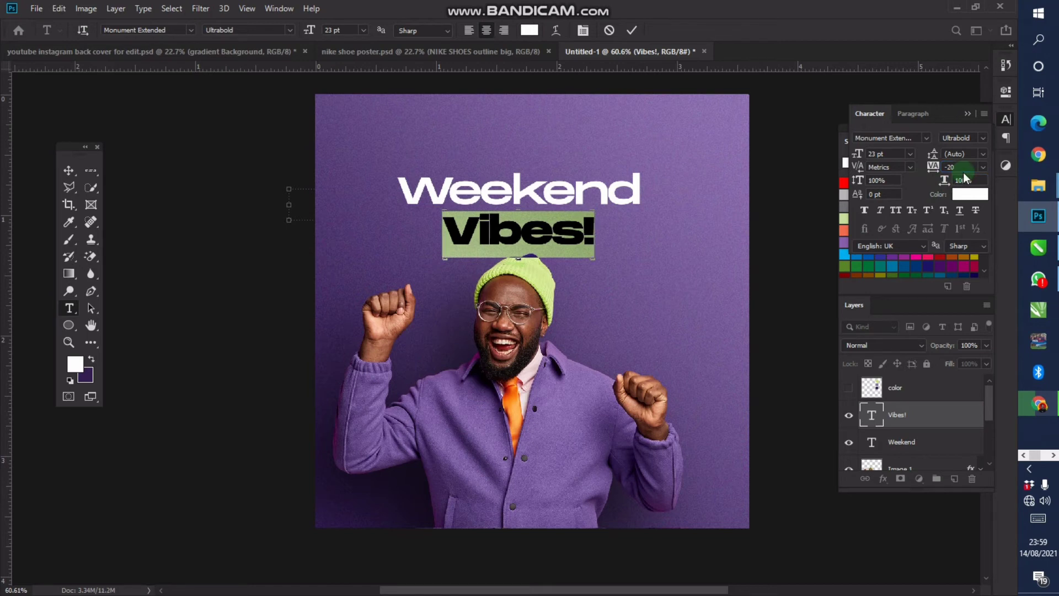
{"action": "left_click", "coordinate": [957, 166]}
{"action": "scroll", "coordinate": [572, 196], "scroll_direction": "up", "scroll_amount": 2}
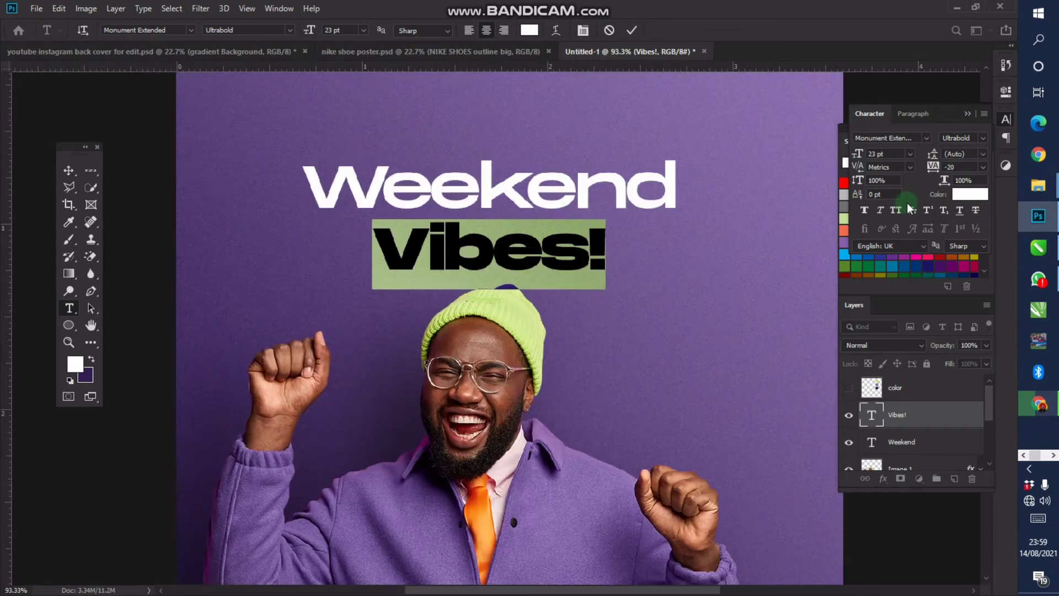
{"action": "left_click", "coordinate": [276, 8]}
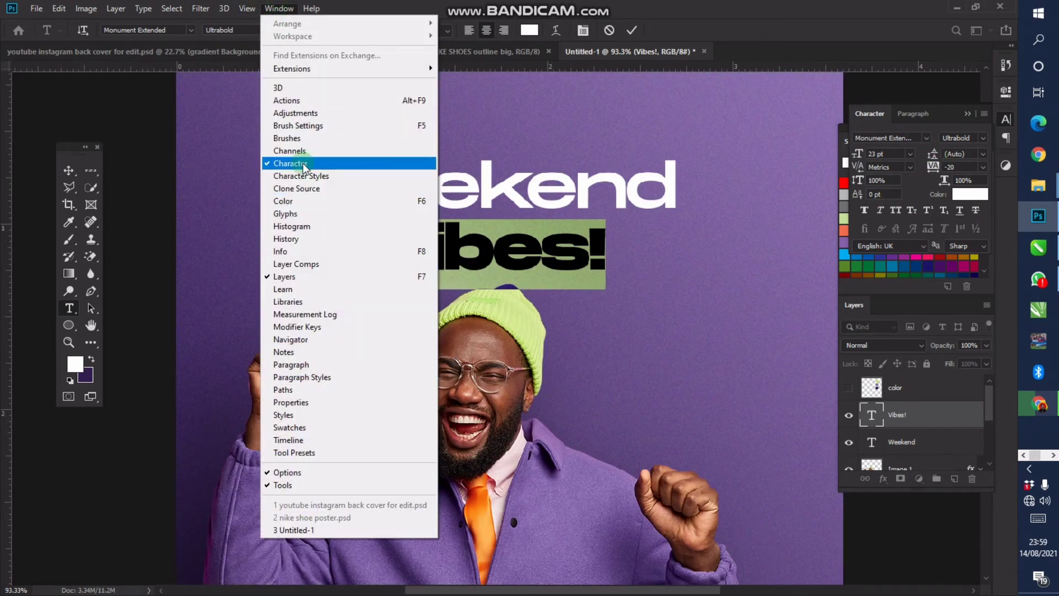
{"action": "left_click", "coordinate": [943, 122]}
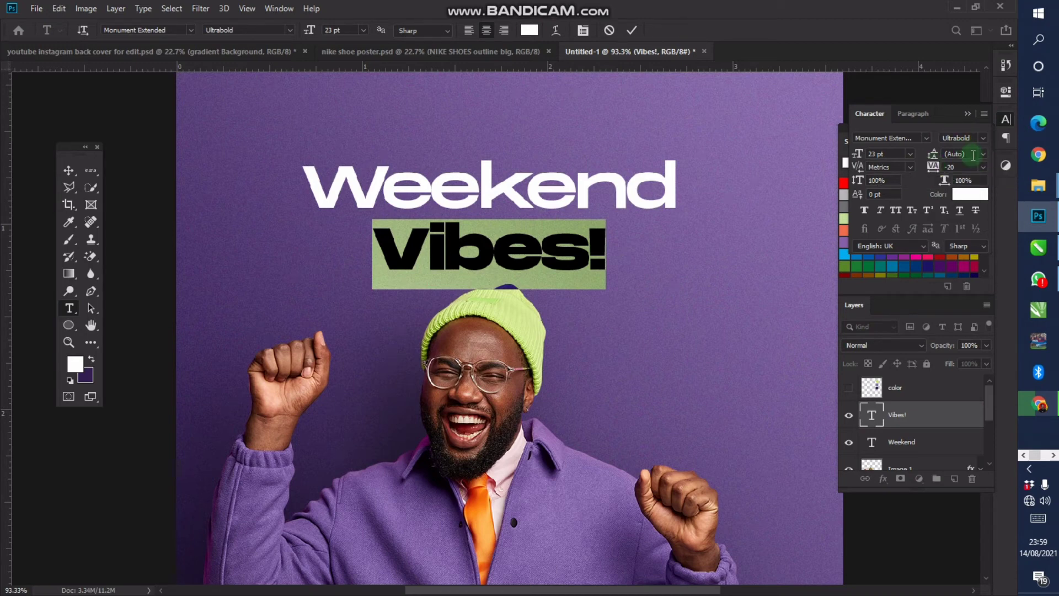
{"action": "left_click", "coordinate": [962, 168]}
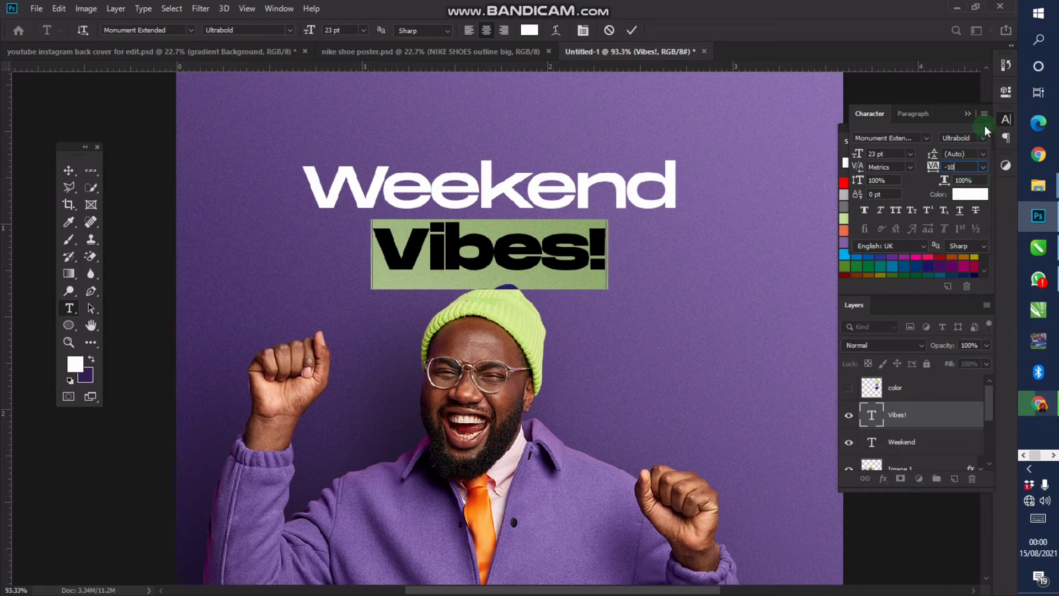
{"action": "left_click", "coordinate": [971, 115]}
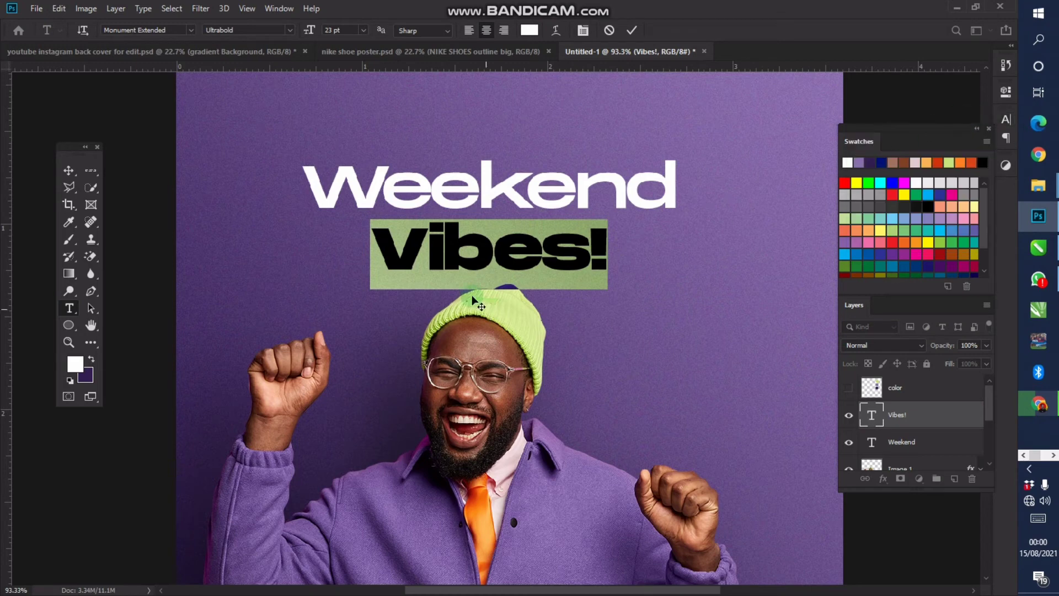
Commit the Vibes! text and zoom out to 50% to view the whole poster
{"action": "left_click", "coordinate": [68, 170]}
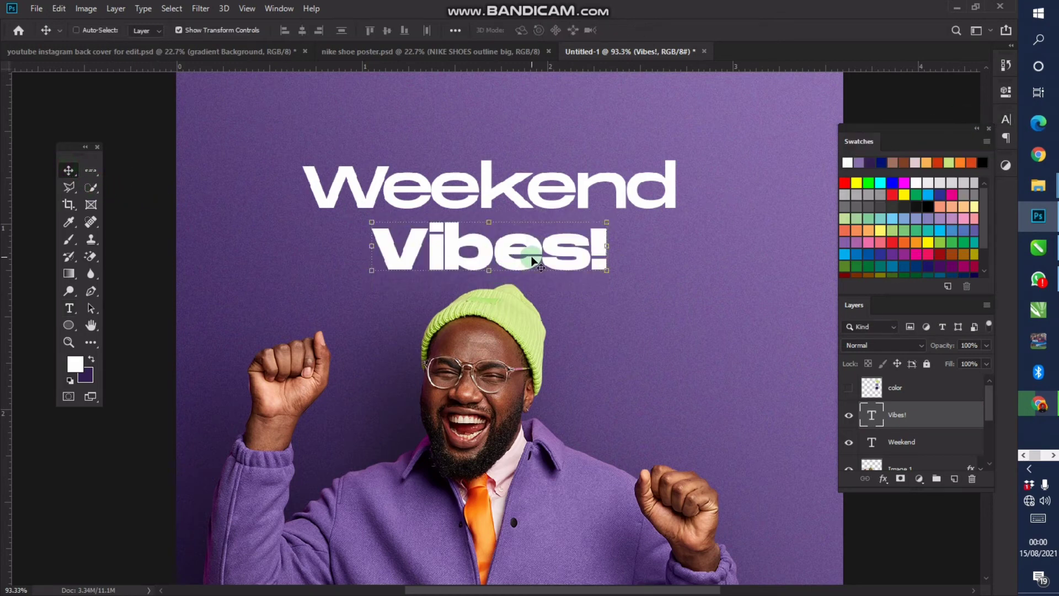
{"action": "key", "text": "z"}
{"action": "left_click", "coordinate": [494, 207], "text": "alt"}
{"action": "right_click", "coordinate": [457, 208]}
{"action": "left_click", "coordinate": [470, 214]}
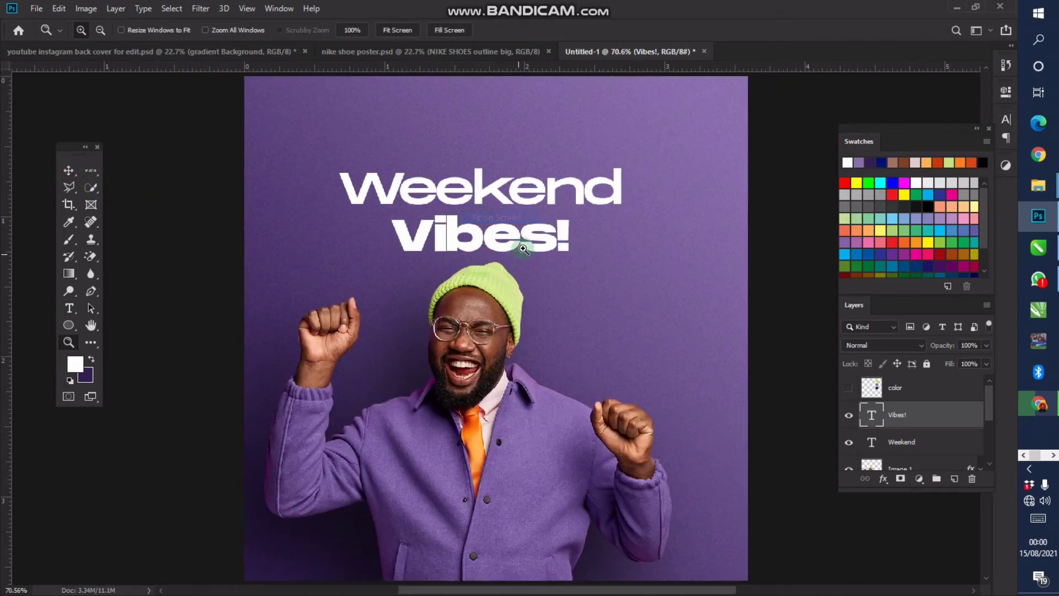
{"action": "left_click", "coordinate": [490, 243], "text": "alt"}
{"action": "key", "text": "v"}
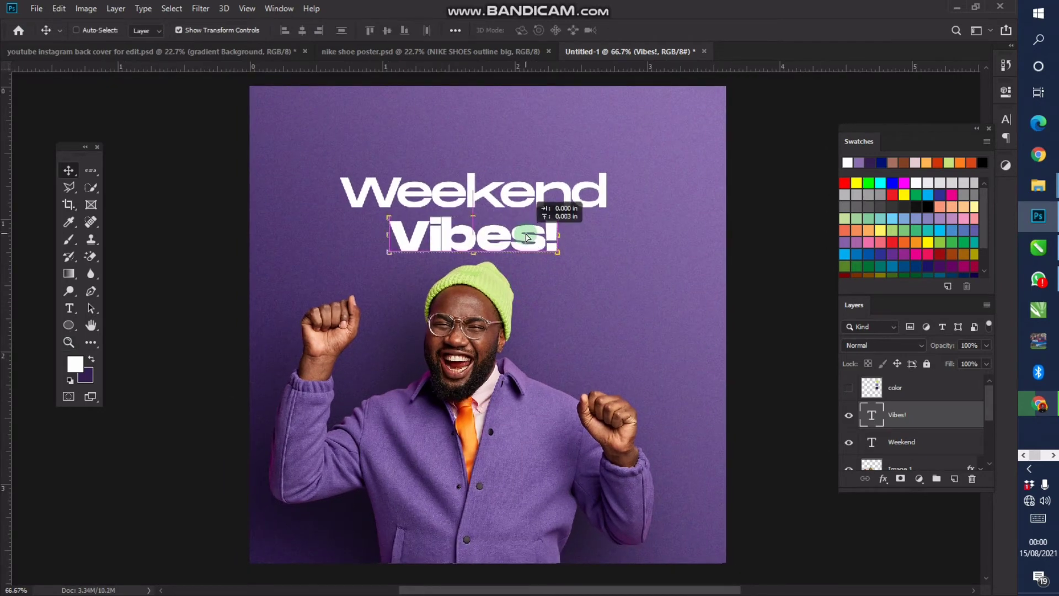
{"action": "key", "text": "z"}
{"action": "left_click", "coordinate": [545, 242], "text": "alt"}
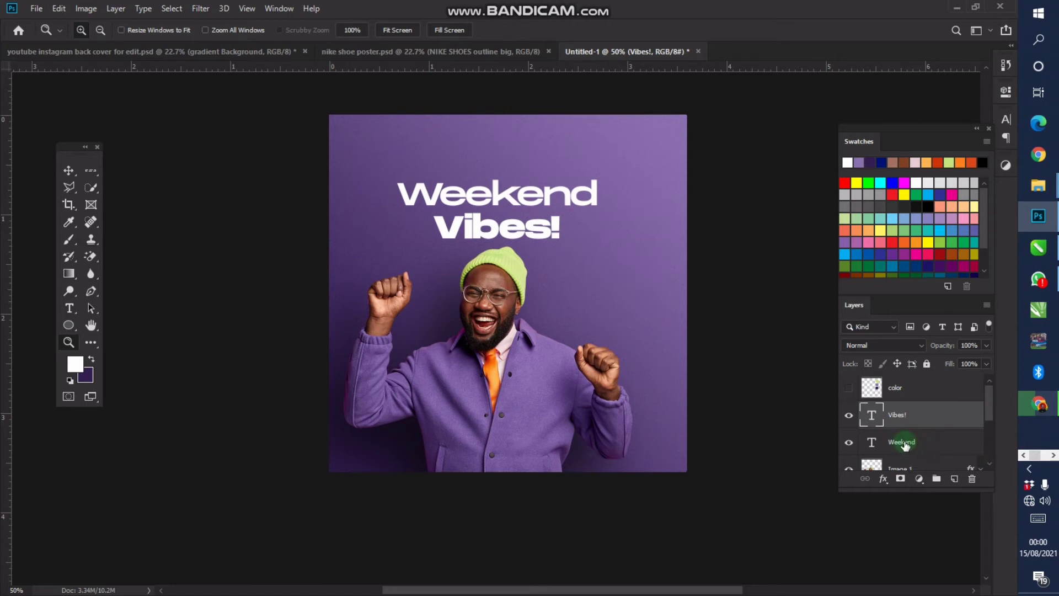
Select both headline text layers and centre Vibes! horizontally under Weekend
{"action": "left_click", "coordinate": [905, 439], "text": "shift"}
{"action": "key", "text": "v"}
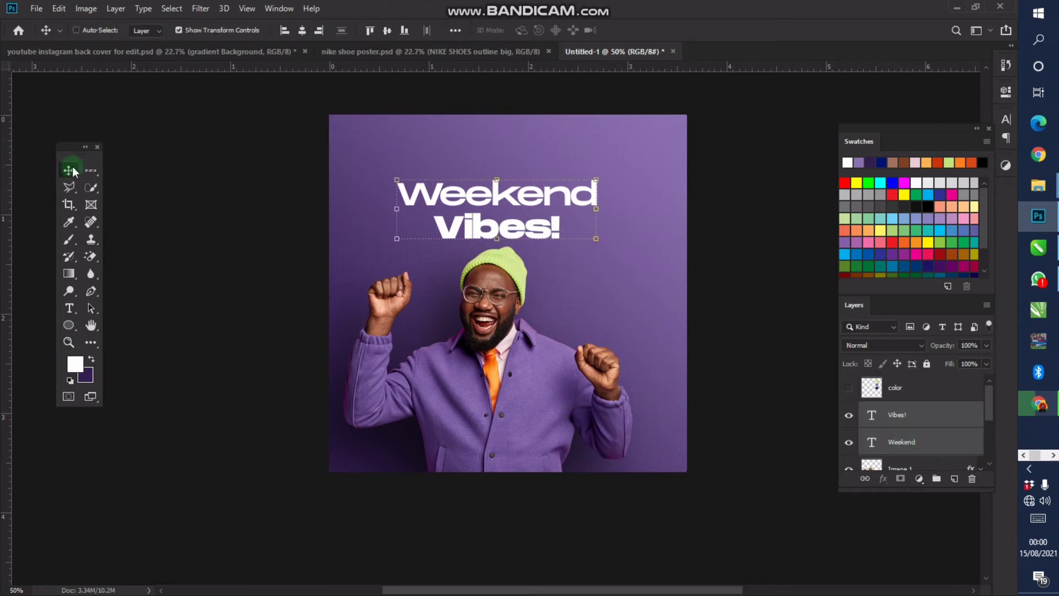
{"action": "left_click", "coordinate": [284, 31]}
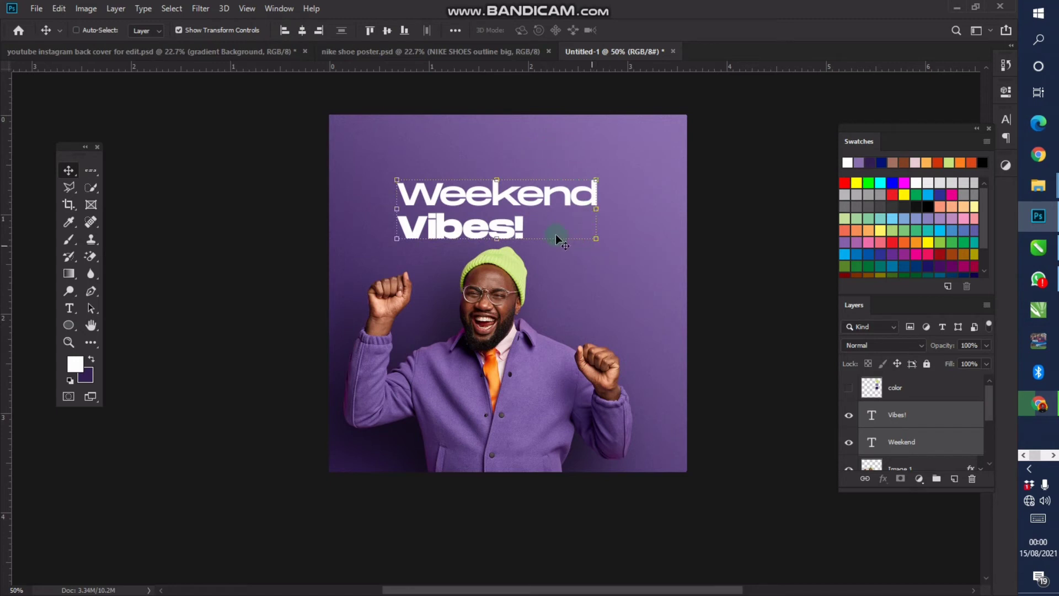
{"action": "left_click", "coordinate": [319, 30]}
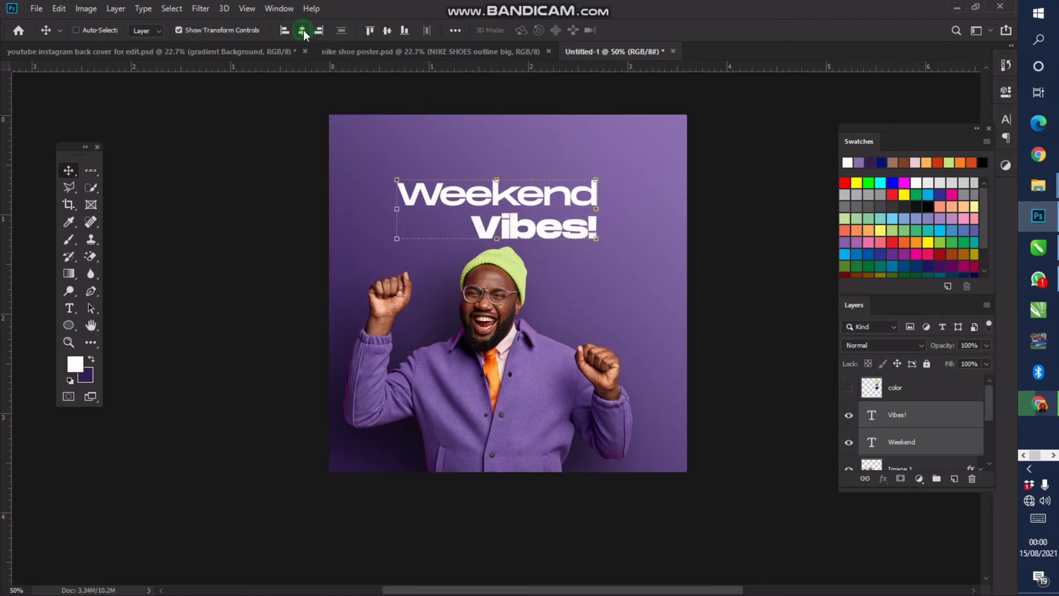
{"action": "left_click", "coordinate": [302, 30]}
Enlarge the two-line headline to about 111%
{"action": "left_click", "coordinate": [538, 206]}
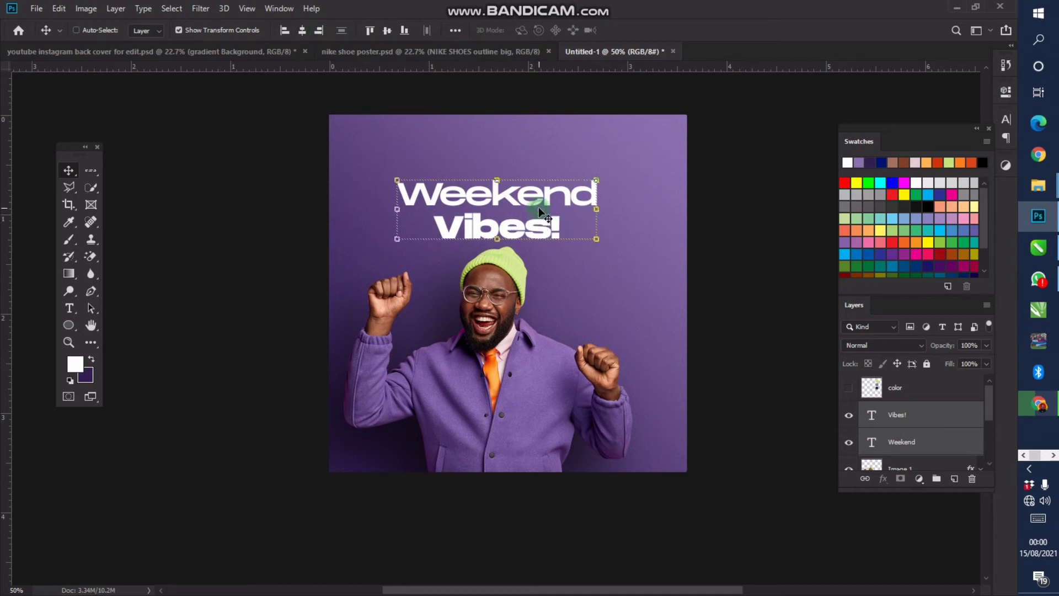
{"action": "key", "text": "z"}
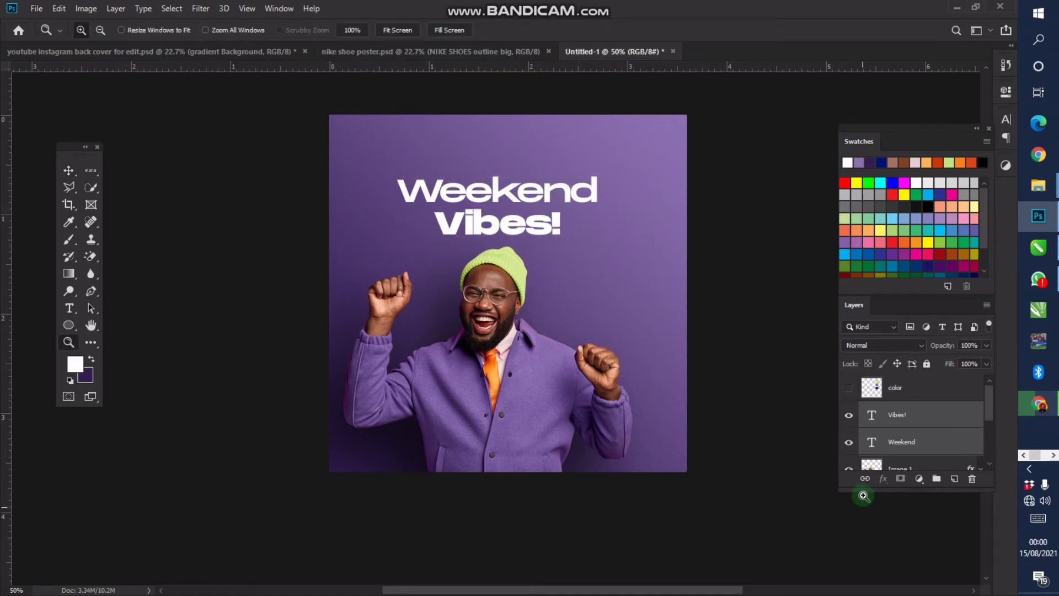
{"action": "key", "text": "v"}
{"action": "key", "text": "ctrl+t"}
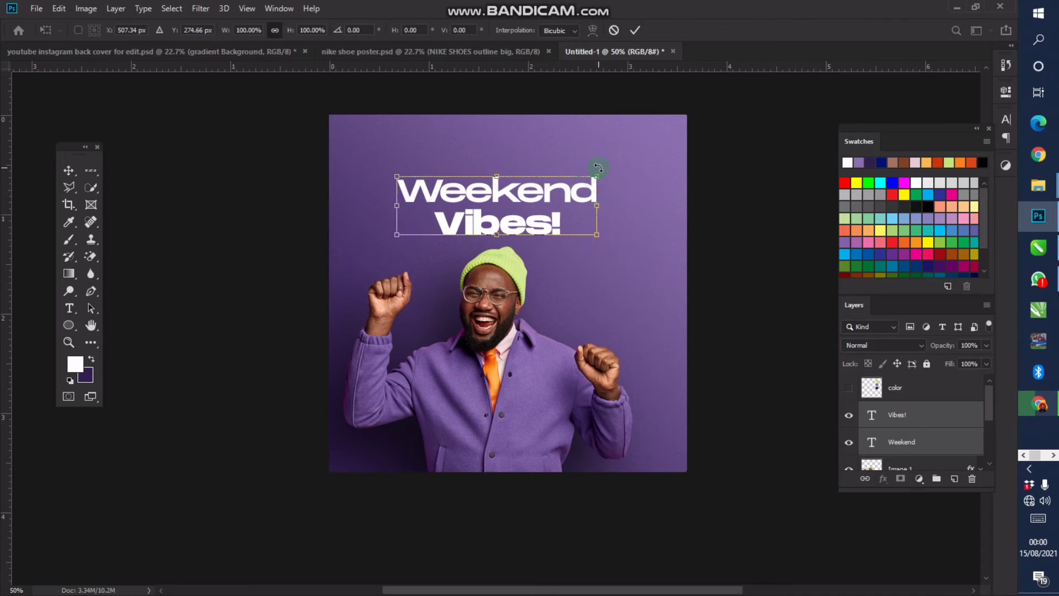
{"action": "left_click_drag", "start_coordinate": [597, 171], "coordinate": [615, 154]}
{"action": "key", "text": "Return"}
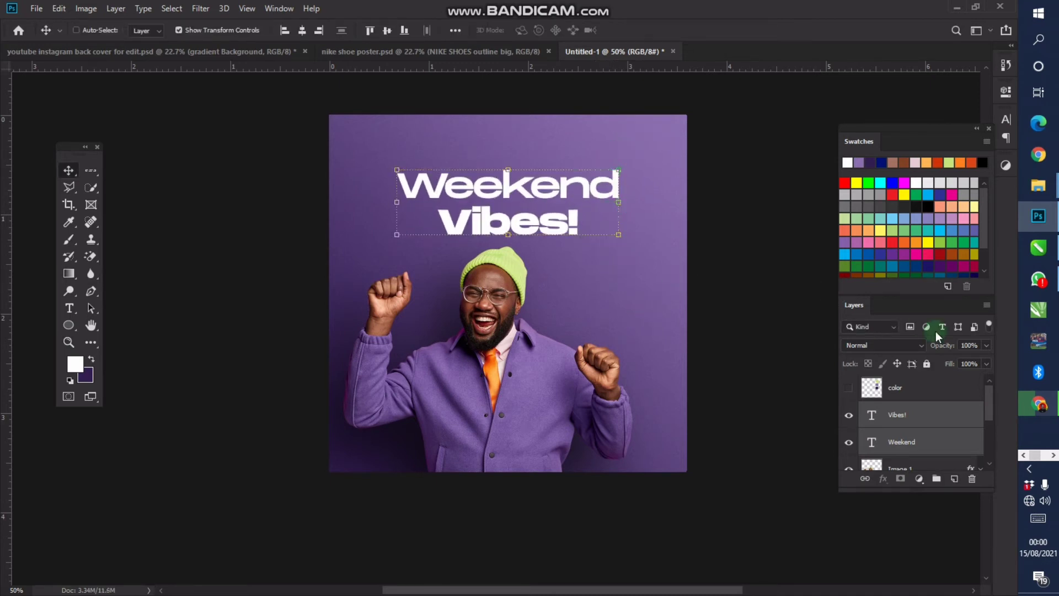
Add a new empty Layer 1 just above the background colour layer
{"action": "scroll", "coordinate": [971, 419], "scroll_direction": "down", "scroll_amount": 2}
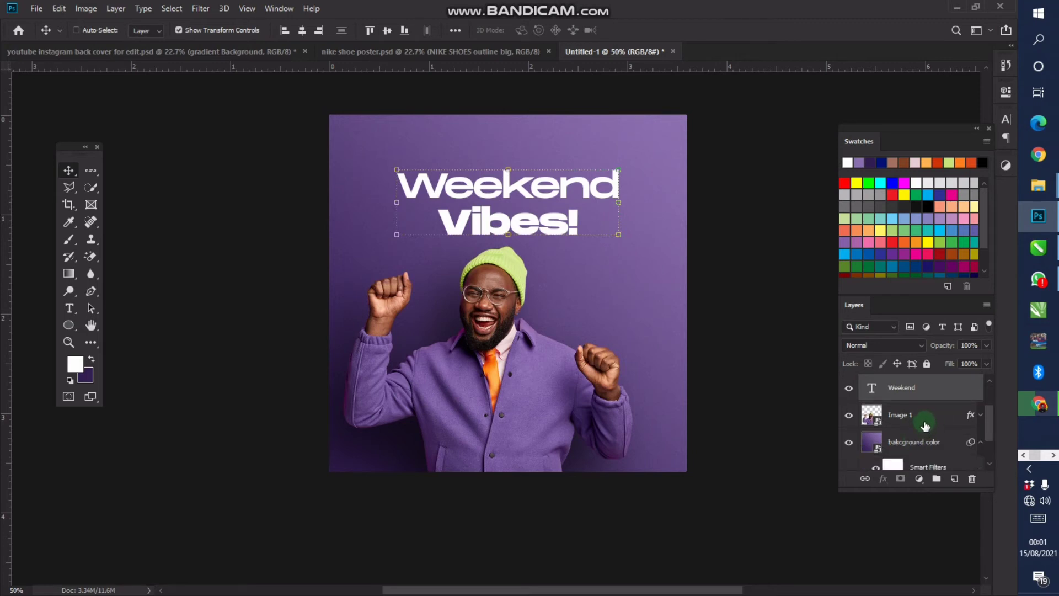
{"action": "left_click", "coordinate": [914, 422]}
{"action": "left_click", "coordinate": [884, 415]}
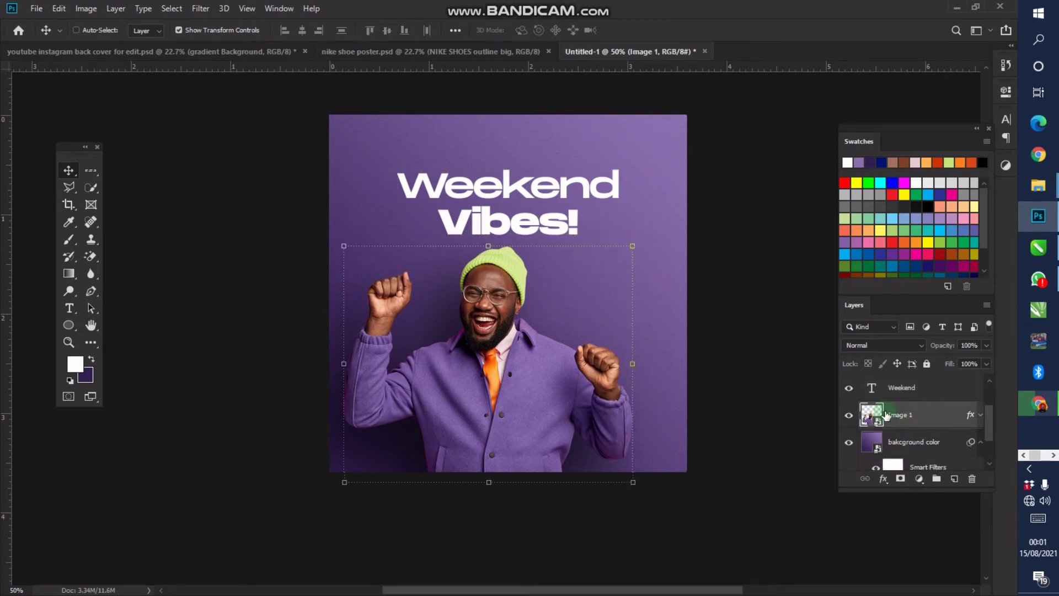
{"action": "left_click", "coordinate": [914, 441]}
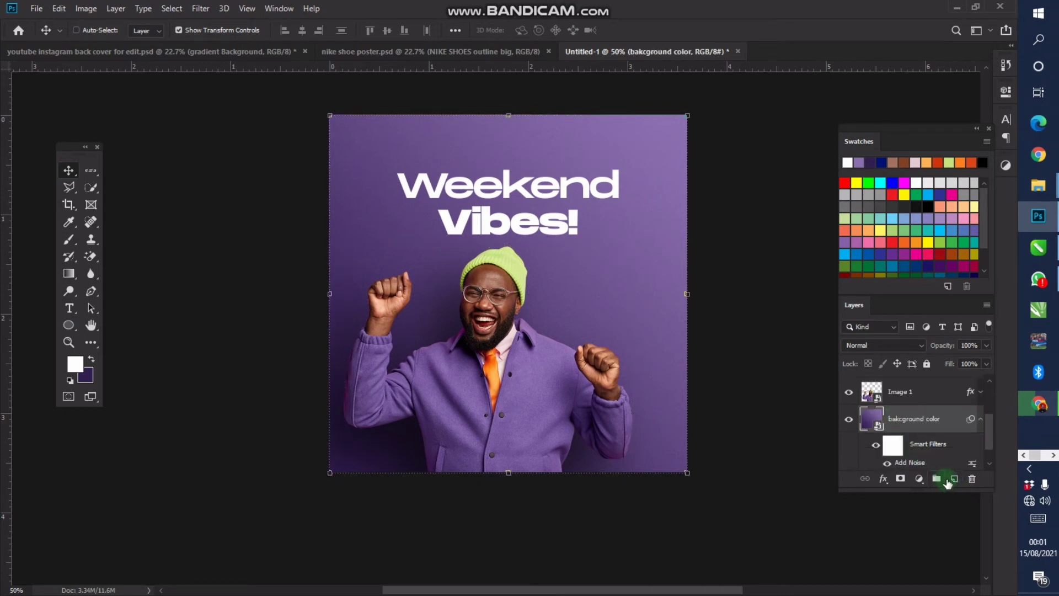
{"action": "left_click", "coordinate": [948, 483]}
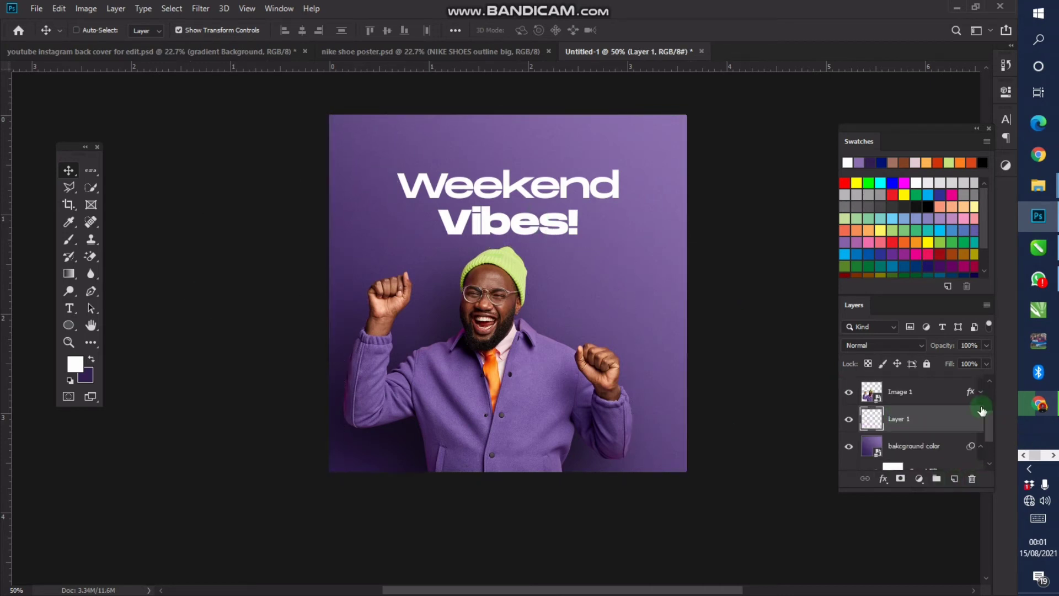
{"action": "scroll", "coordinate": [982, 411], "scroll_direction": "up", "scroll_amount": 3}
Sample the lime green from the reference circle and draw a large circle on Layer 1
{"action": "left_click", "coordinate": [848, 389]}
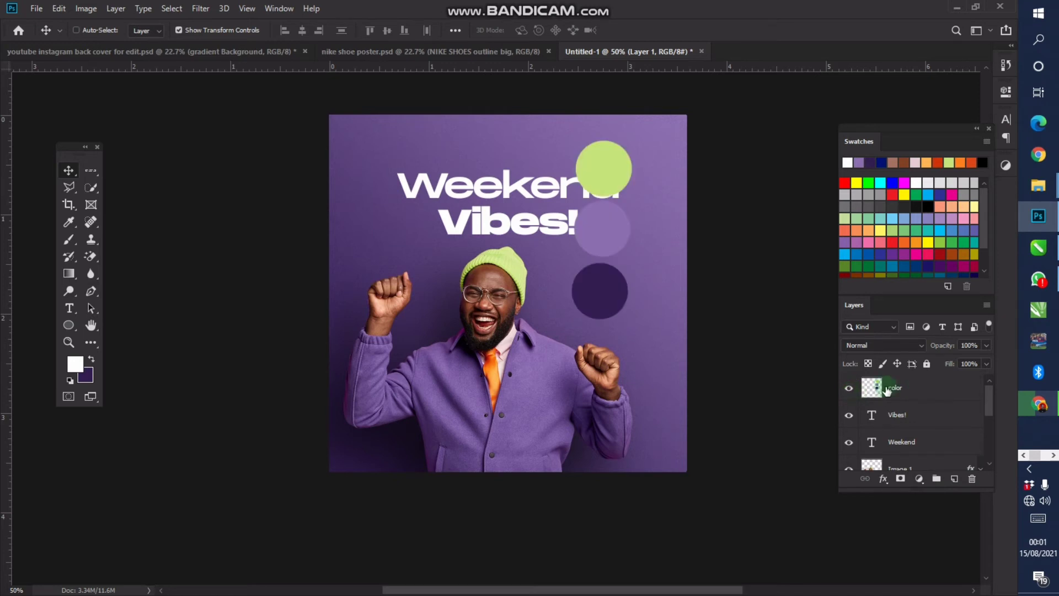
{"action": "left_click", "coordinate": [68, 221]}
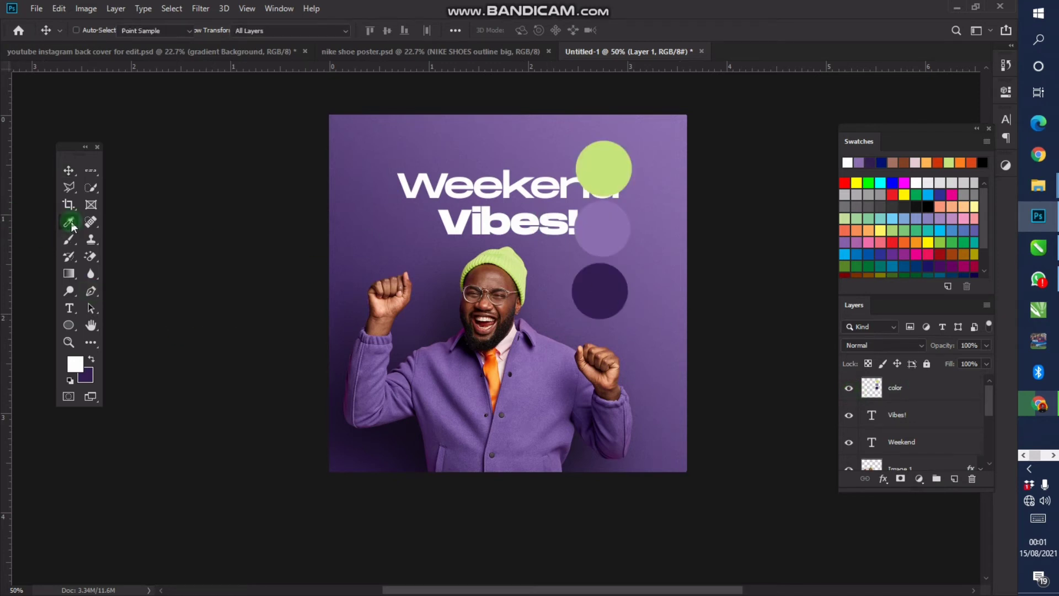
{"action": "left_click", "coordinate": [602, 164]}
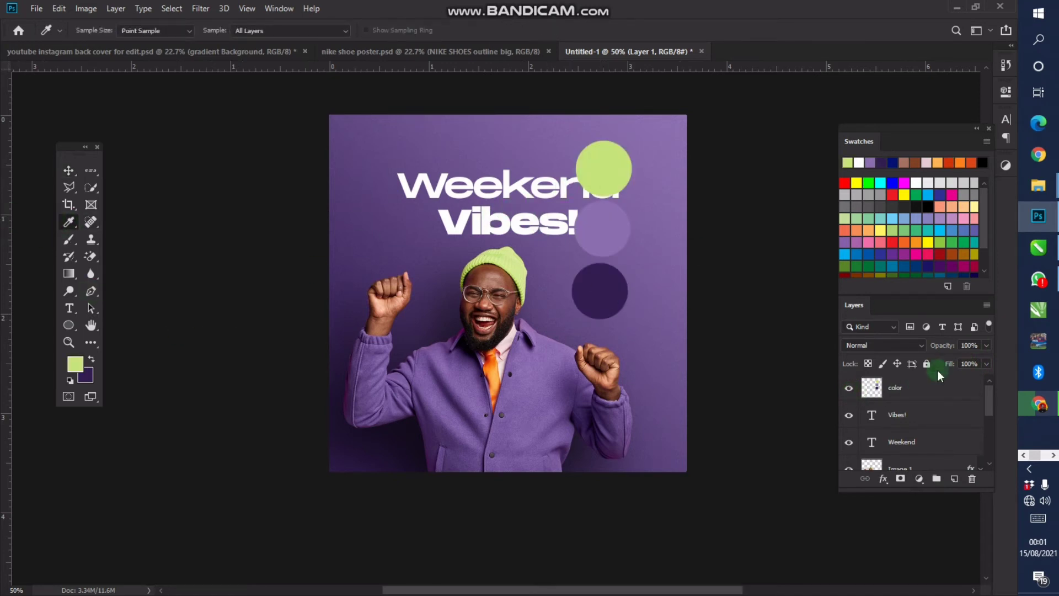
{"action": "scroll", "coordinate": [921, 408], "scroll_direction": "down", "scroll_amount": 2}
{"action": "left_click", "coordinate": [922, 408]}
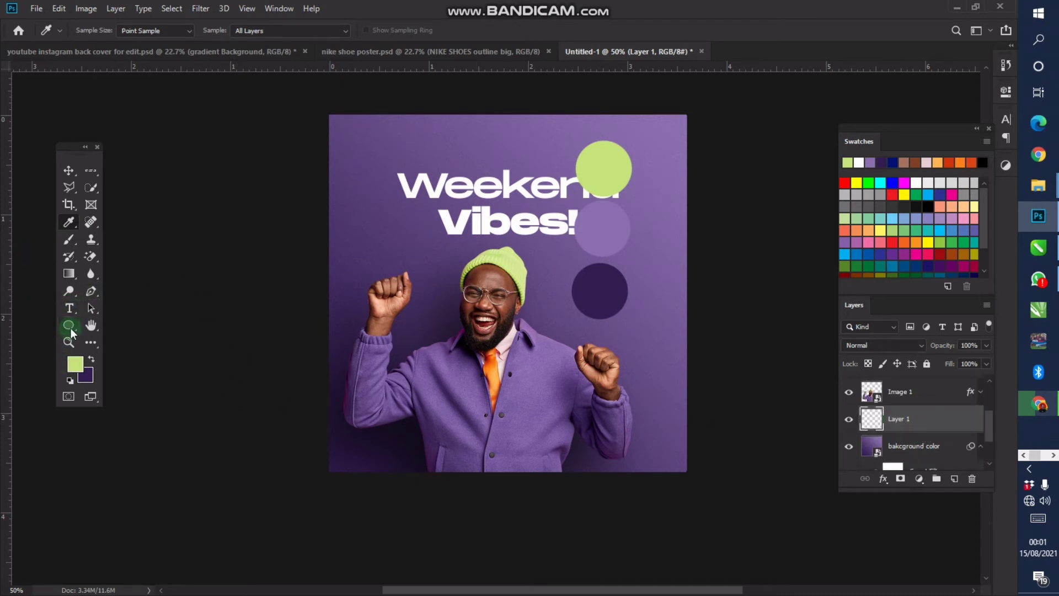
{"action": "left_click_drag", "start_coordinate": [68, 326], "coordinate": [184, 350]}
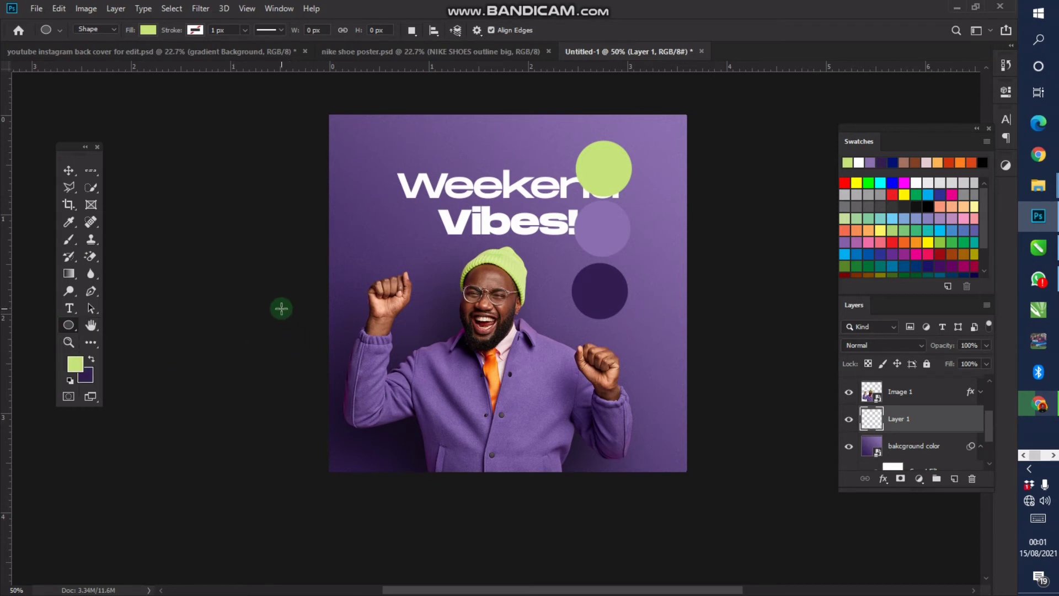
{"action": "left_click_drag", "start_coordinate": [282, 309], "coordinate": [530, 526]}
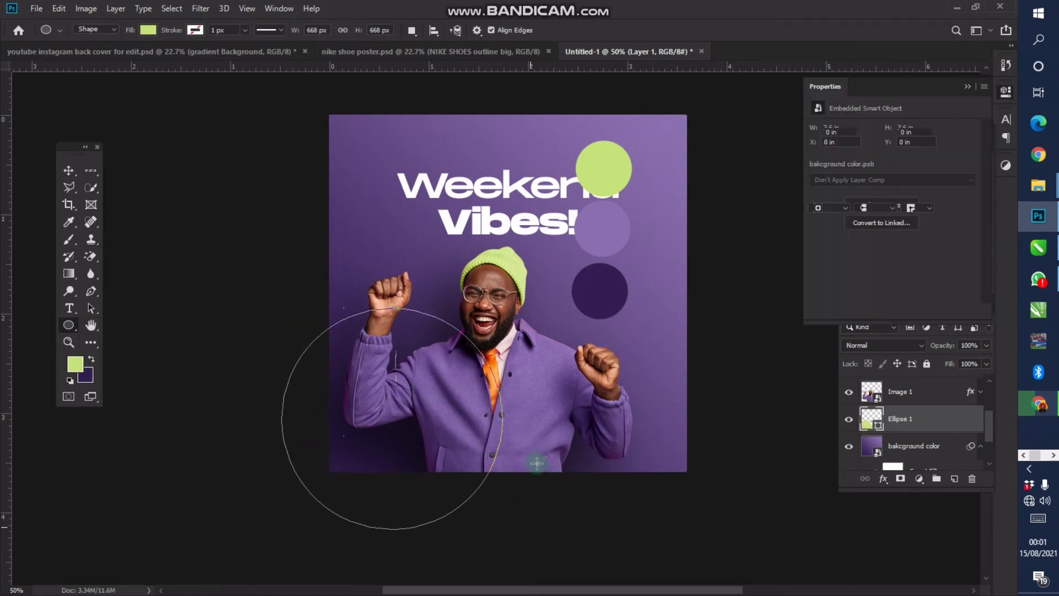
Move the lime circle into the poster's lower left behind the man and check its placement
{"action": "key", "text": "v"}
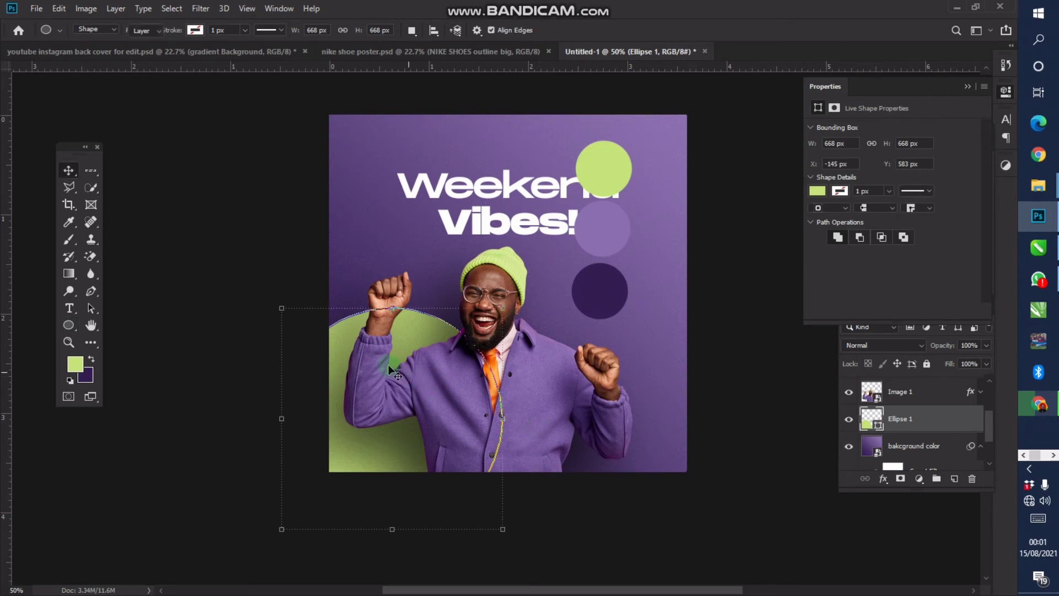
{"action": "left_click_drag", "start_coordinate": [446, 350], "coordinate": [461, 353]}
{"action": "key", "text": "z"}
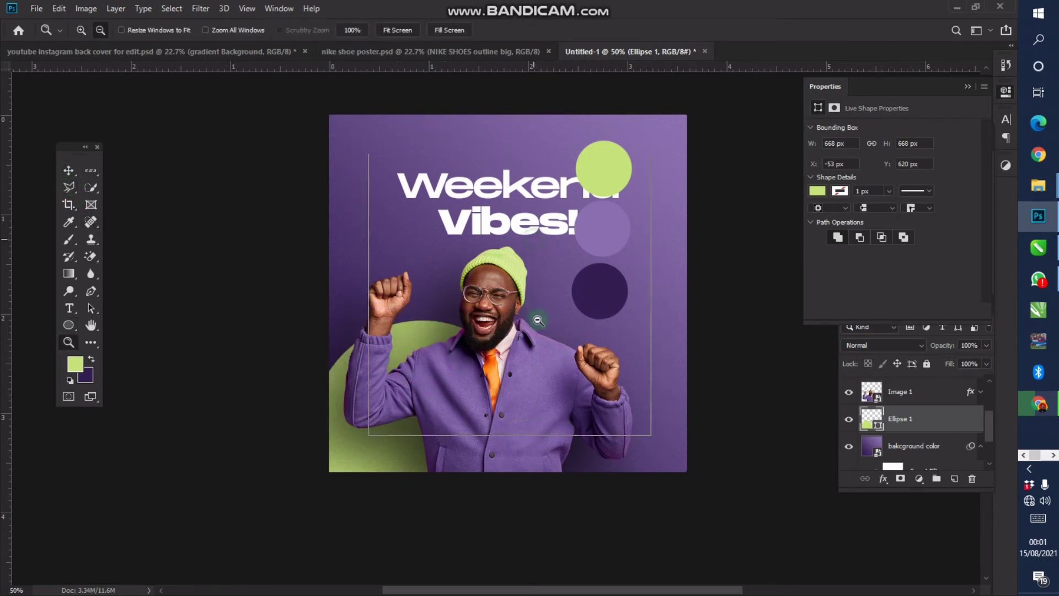
{"action": "left_click", "coordinate": [461, 301], "text": "alt"}
{"action": "left_click", "coordinate": [509, 259]}
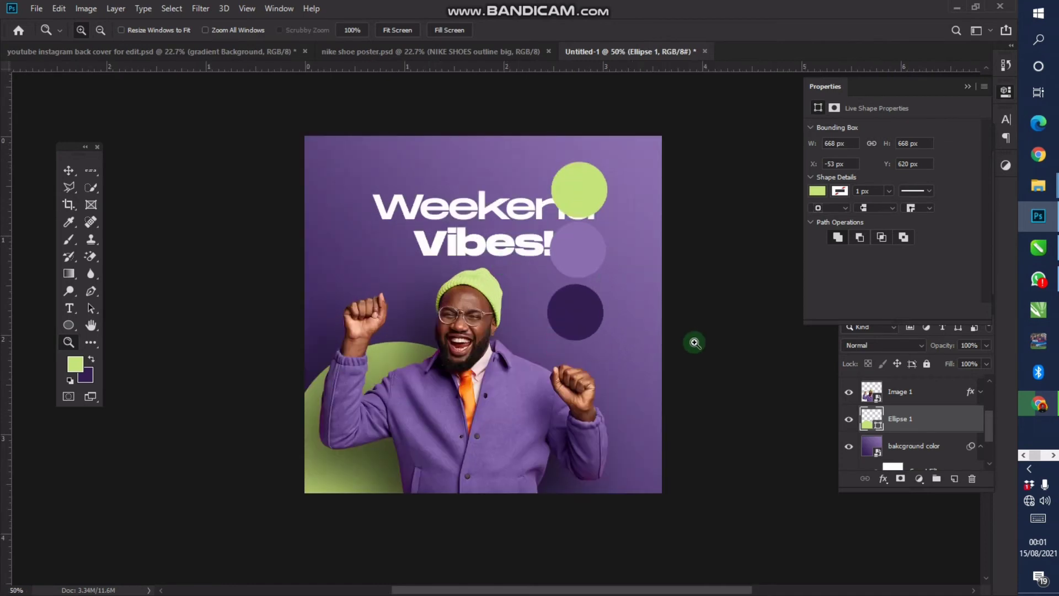
{"action": "scroll", "coordinate": [864, 401], "scroll_direction": "up", "scroll_amount": 3}
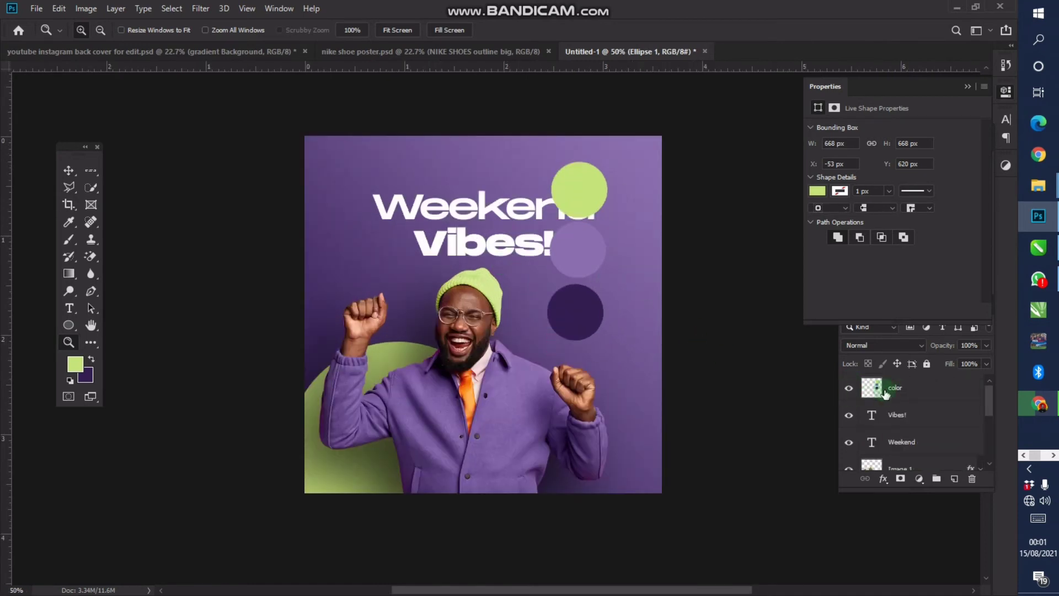
Hide the color reference-circle layer and select the Ellipse 1 layer
{"action": "left_click", "coordinate": [907, 389]}
{"action": "left_click", "coordinate": [849, 389]}
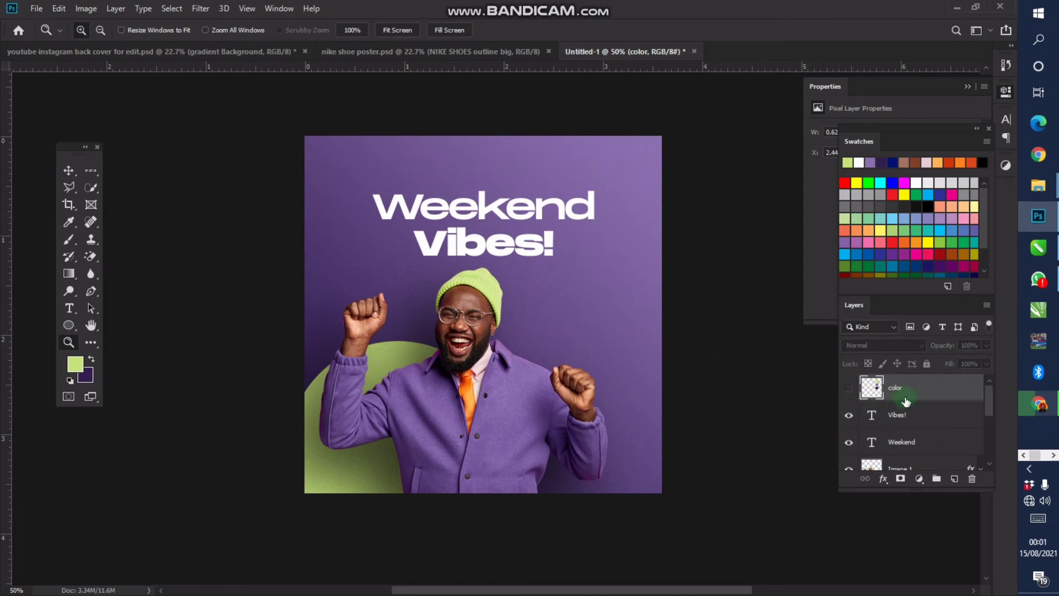
{"action": "scroll", "coordinate": [910, 401], "scroll_direction": "down", "scroll_amount": 5}
{"action": "scroll", "coordinate": [917, 400], "scroll_direction": "up", "scroll_amount": 2}
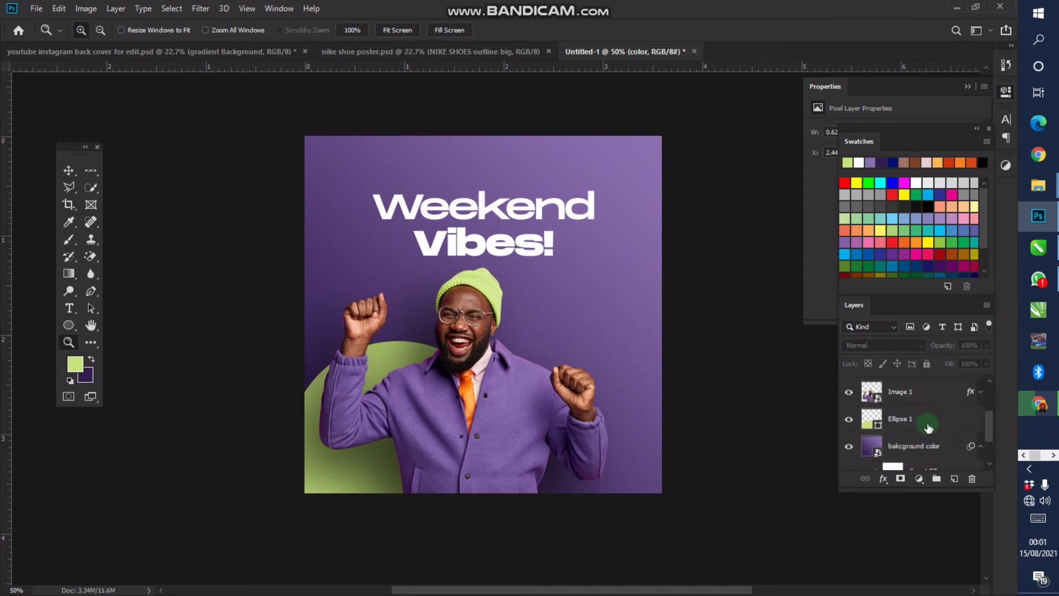
{"action": "left_click", "coordinate": [925, 422]}
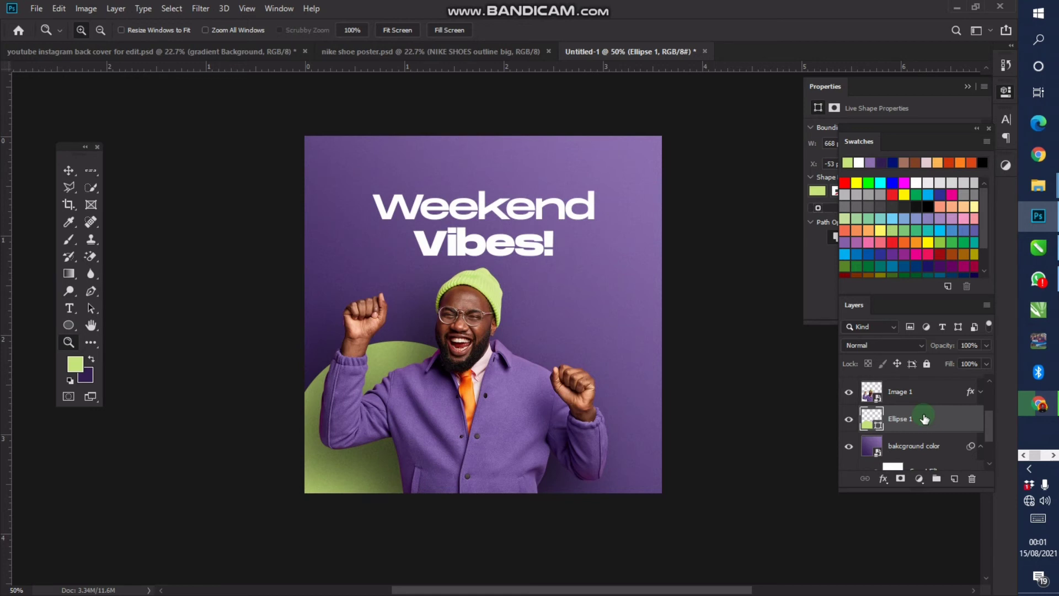
Duplicate the lime circle, shrink the copy, and place it right of the man's raised hand
{"action": "key", "text": "ctrl+j"}
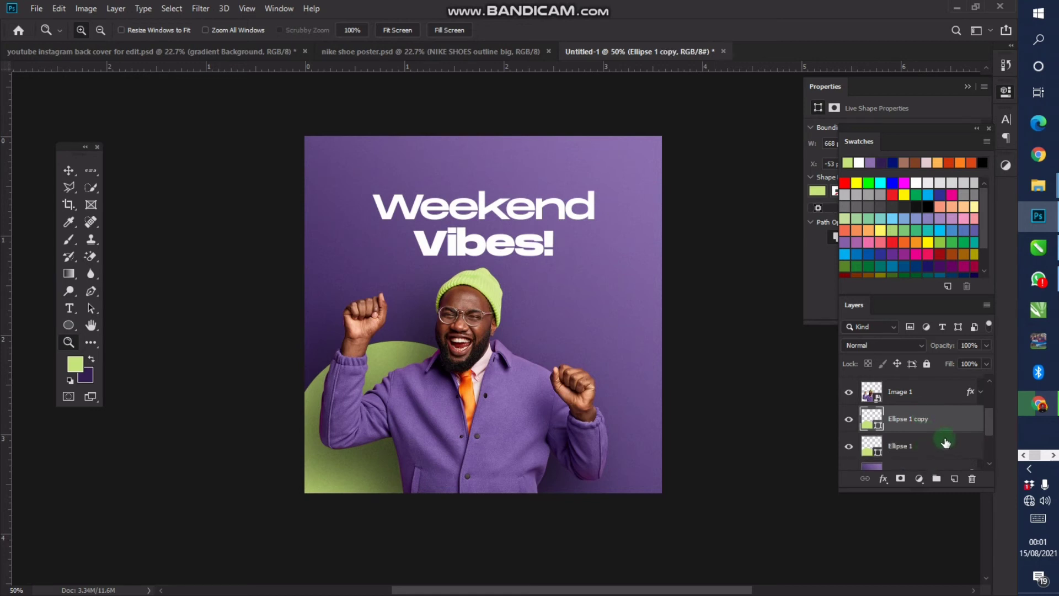
{"action": "left_click_drag", "start_coordinate": [931, 422], "coordinate": [912, 402]}
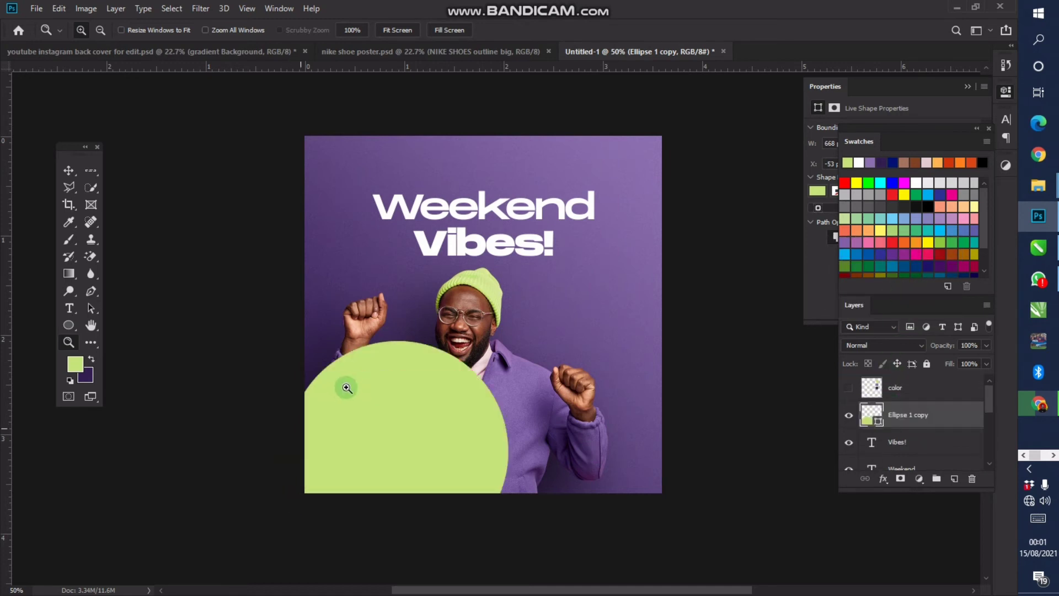
{"action": "key", "text": "ctrl+t"}
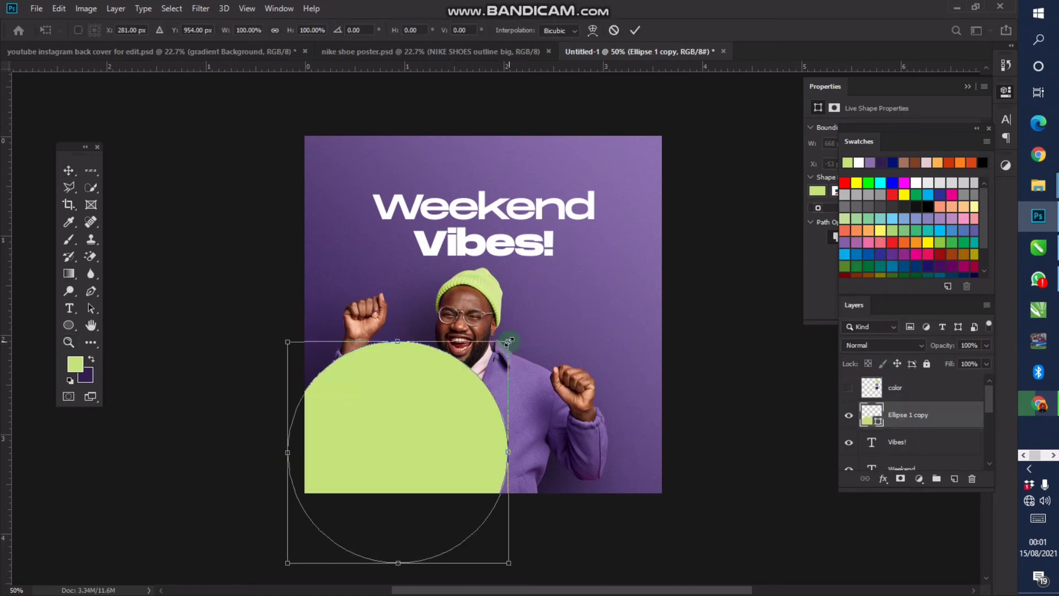
{"action": "left_click_drag", "start_coordinate": [507, 341], "coordinate": [417, 432]}
{"action": "key", "text": "Return"}
{"action": "left_click_drag", "start_coordinate": [465, 462], "coordinate": [660, 354]}
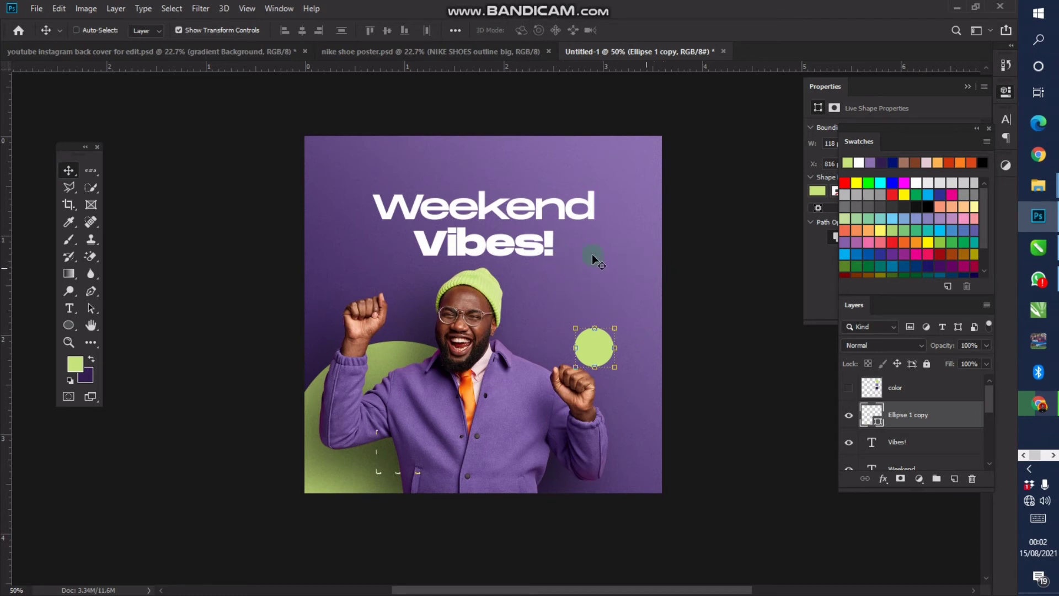
{"action": "left_click", "coordinate": [552, 200], "text": "ctrl"}
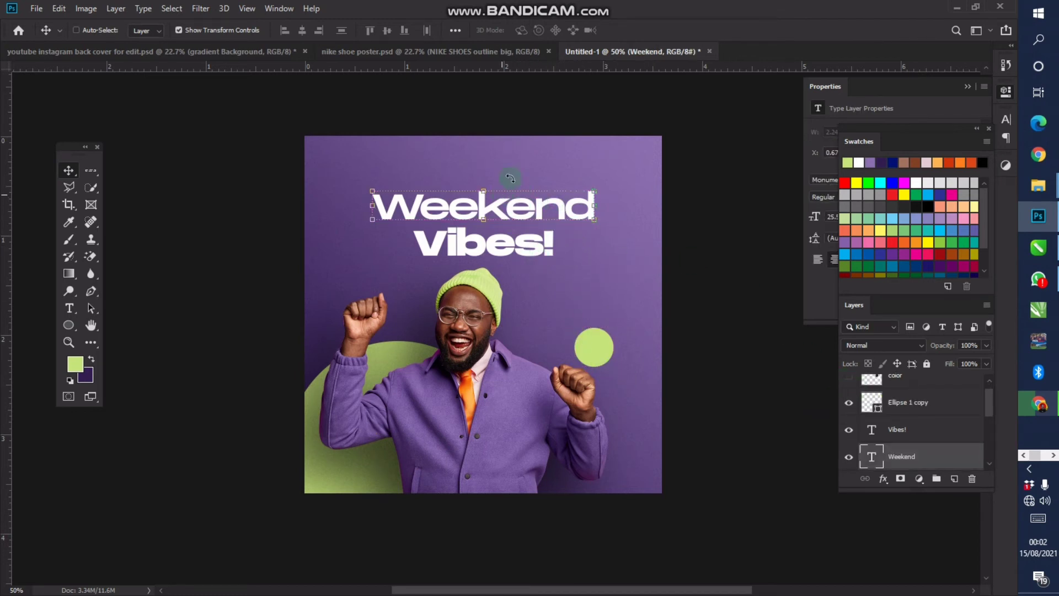
{"action": "key", "text": "t"}
{"action": "left_click", "coordinate": [529, 29]}
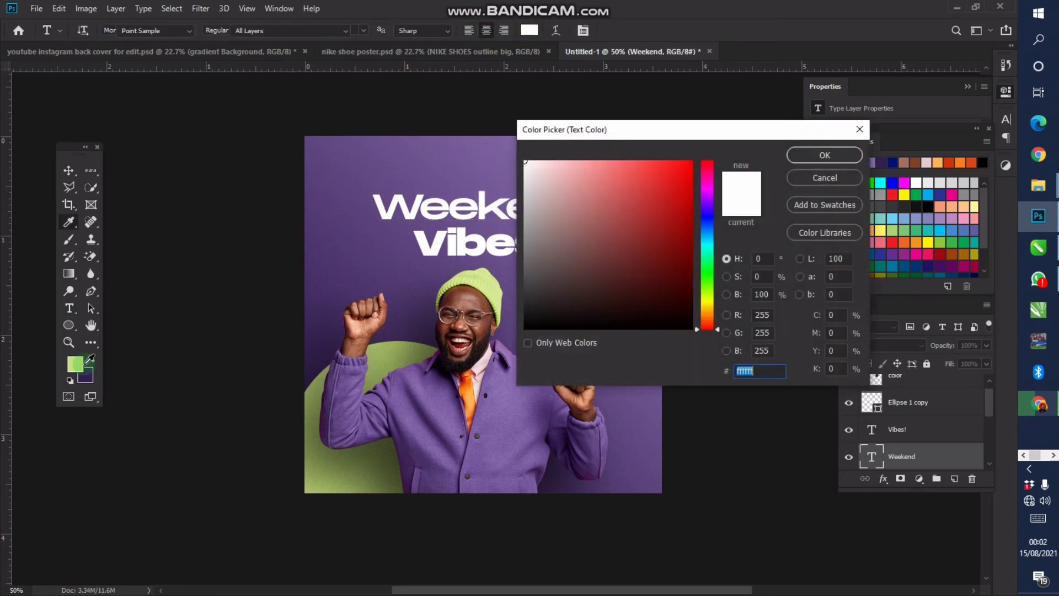
{"action": "left_click", "coordinate": [84, 361]}
{"action": "left_click_drag", "start_coordinate": [588, 128], "coordinate": [879, 128]}
{"action": "left_click_drag", "start_coordinate": [833, 123], "coordinate": [795, 111]}
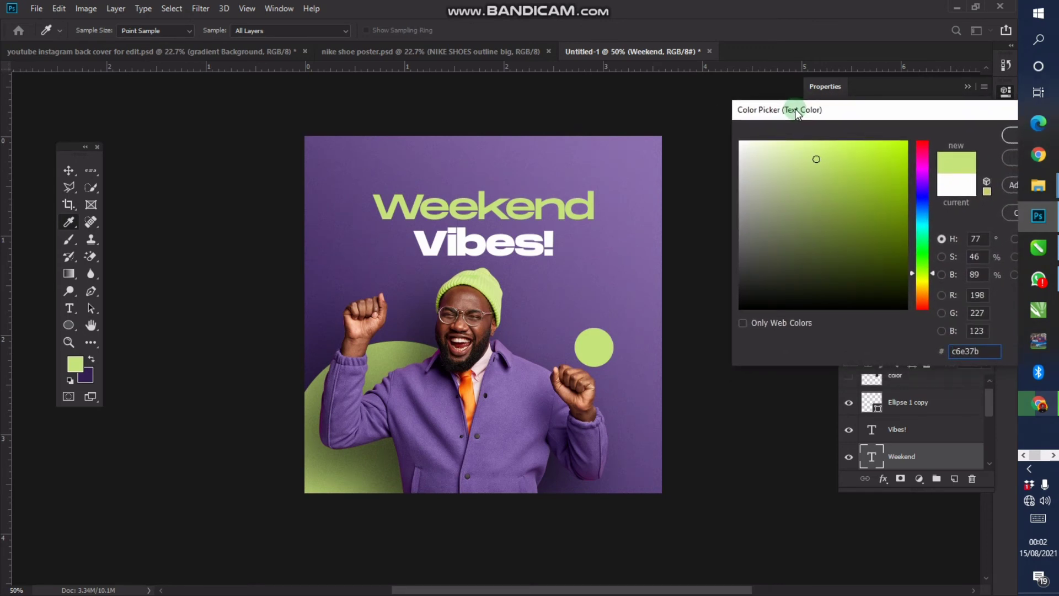
{"action": "left_click", "coordinate": [946, 181]}
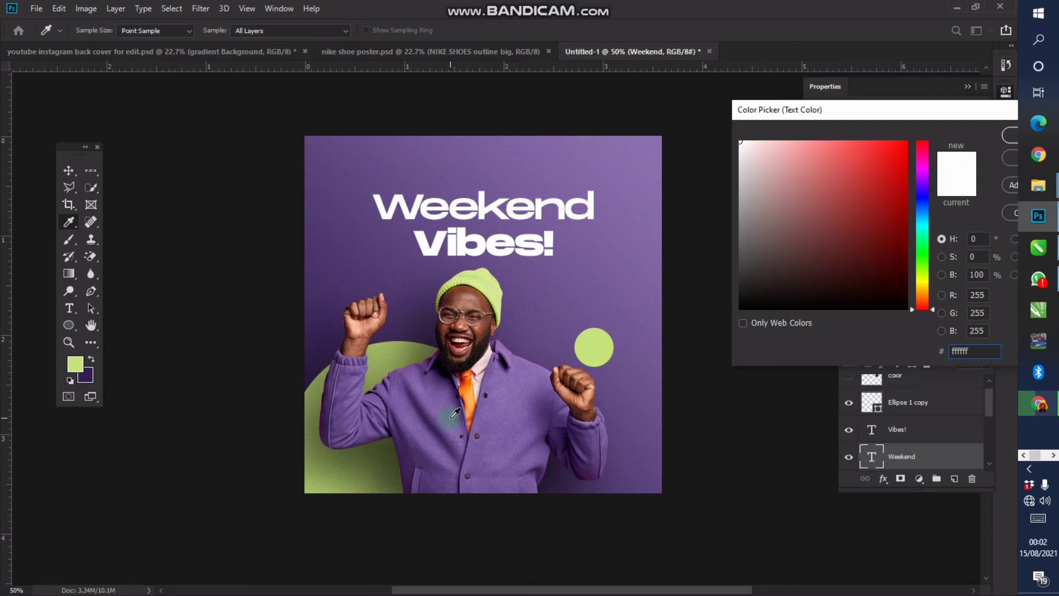
{"action": "left_click", "coordinate": [594, 341]}
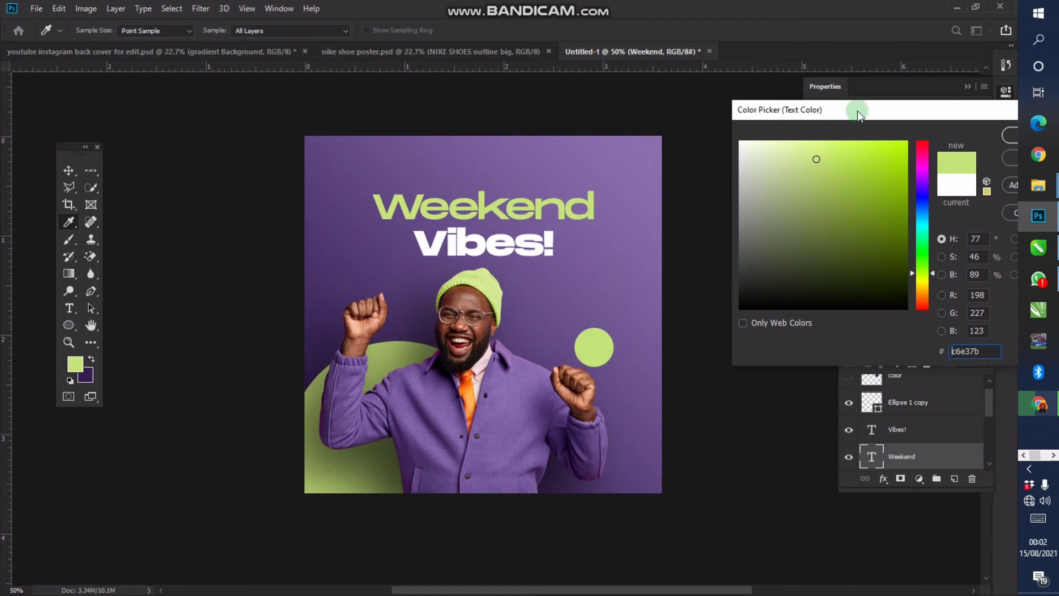
{"action": "left_click_drag", "start_coordinate": [859, 114], "coordinate": [799, 114]}
{"action": "left_click", "coordinate": [897, 184]}
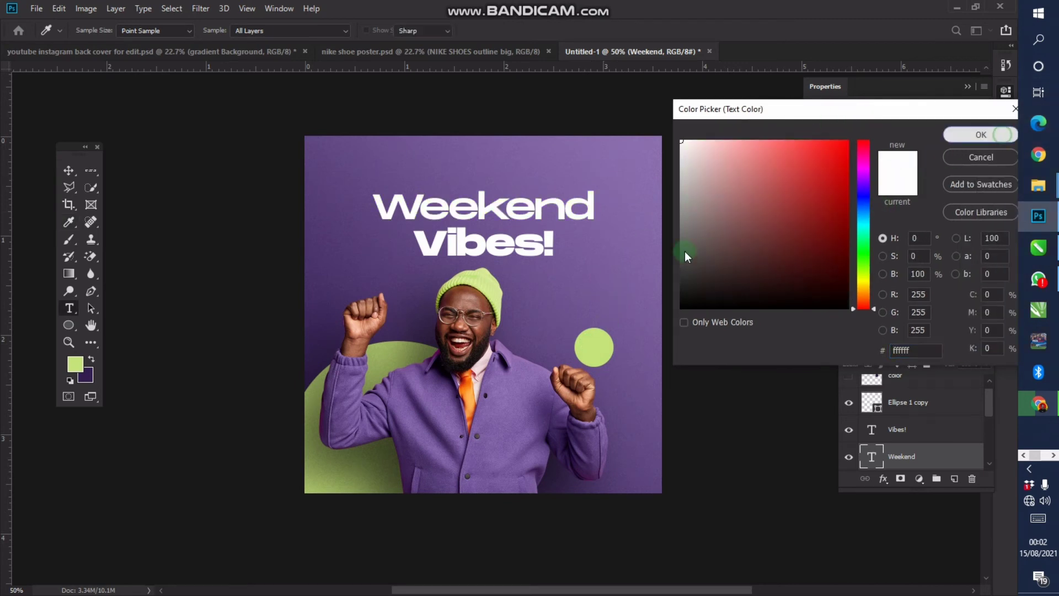
{"action": "key", "text": "Return"}
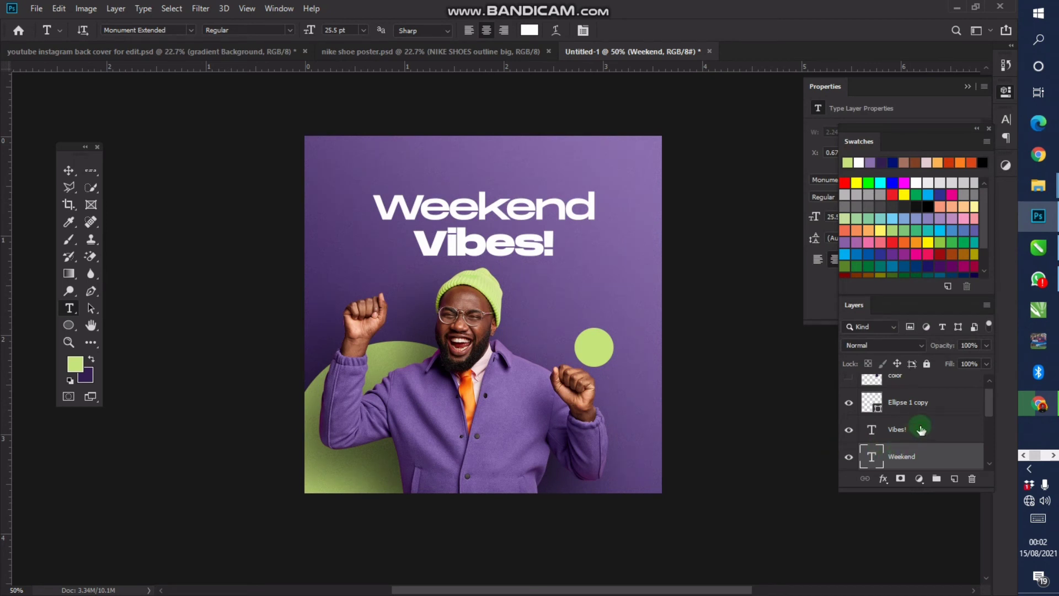
{"action": "left_click", "coordinate": [920, 429], "text": "shift"}
Group the Weekend and Vibes! layers and name the group 'wekend vibes'
{"action": "key", "text": "ctrl+g"}
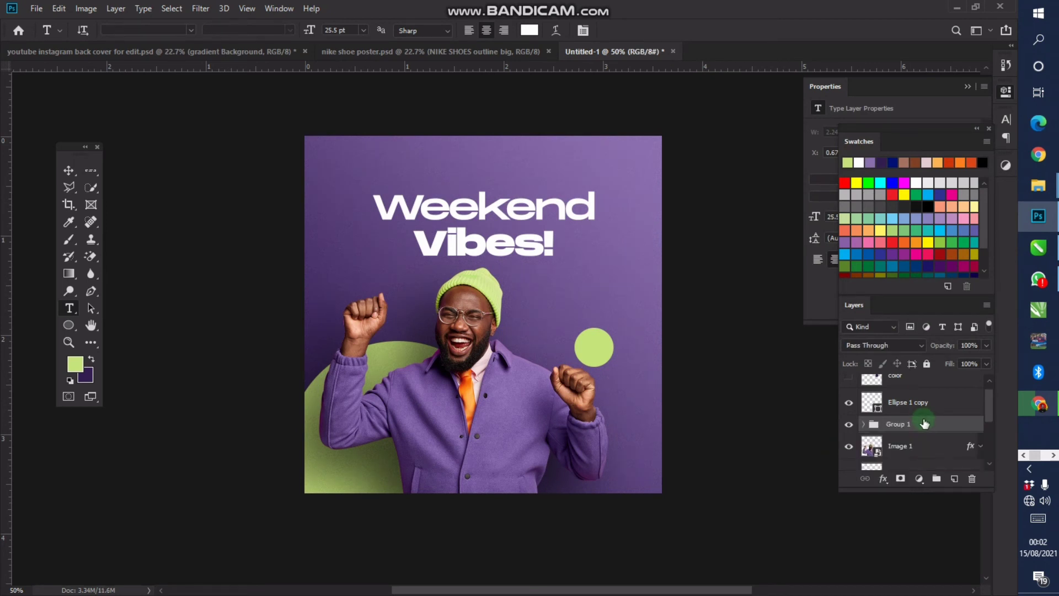
{"action": "left_click", "coordinate": [886, 424]}
{"action": "double_click", "coordinate": [906, 422]}
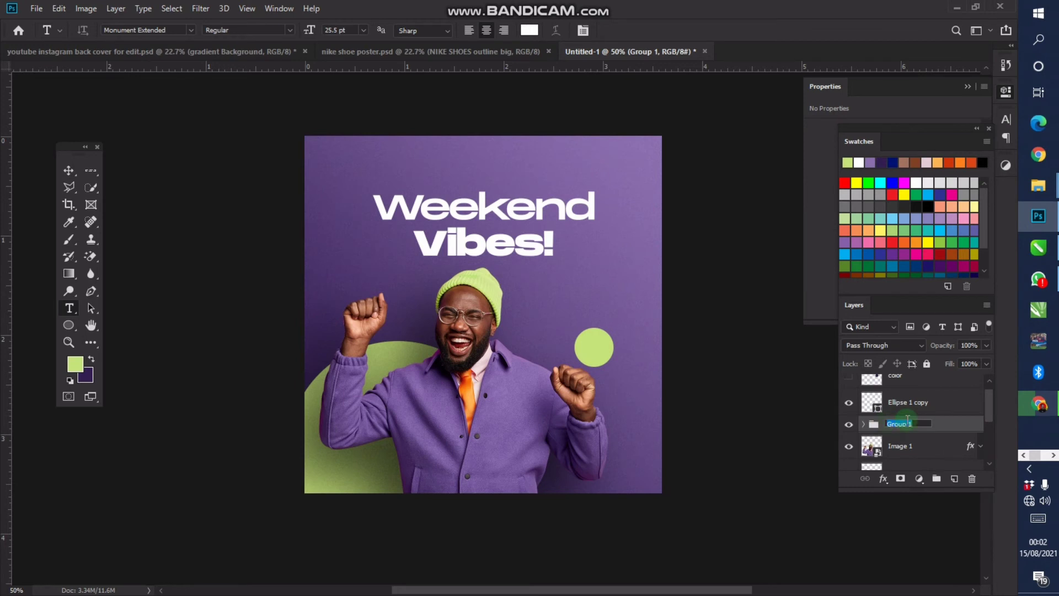
{"action": "type", "text": "wekend vibes"}
{"action": "key", "text": "Return"}
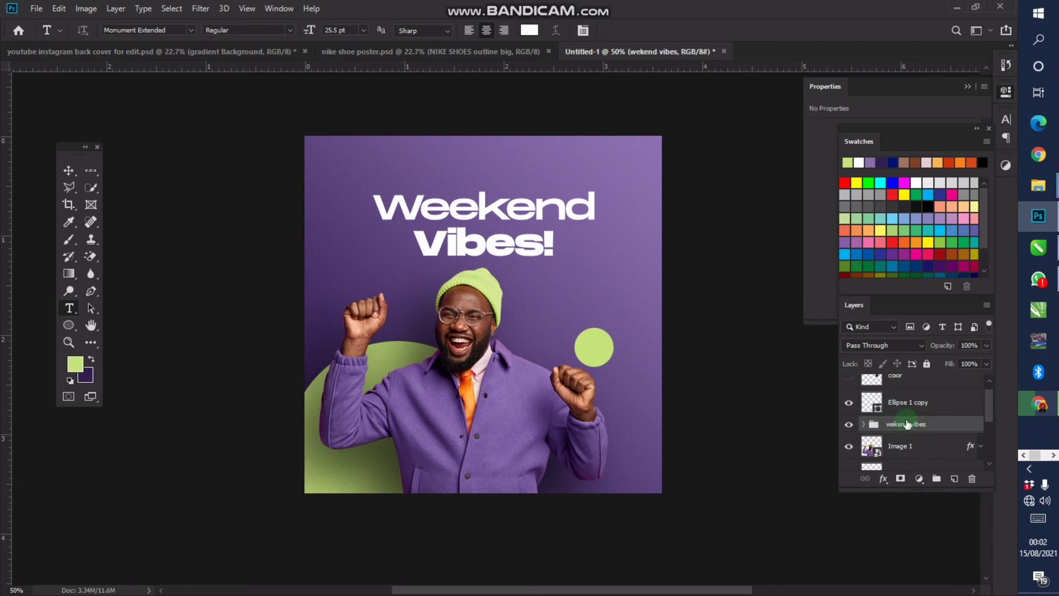
Duplicate the group, set the copy's fill to 0%, and move it below the original
{"action": "key", "text": "ctrl+j"}
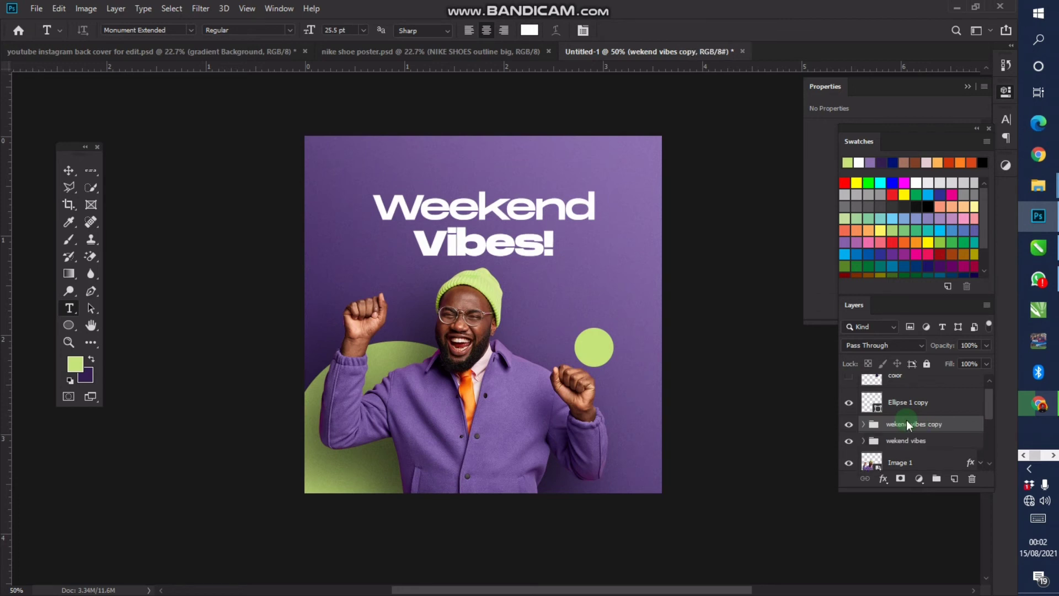
{"action": "left_click", "coordinate": [986, 363]}
{"action": "left_click_drag", "start_coordinate": [978, 372], "coordinate": [879, 378]}
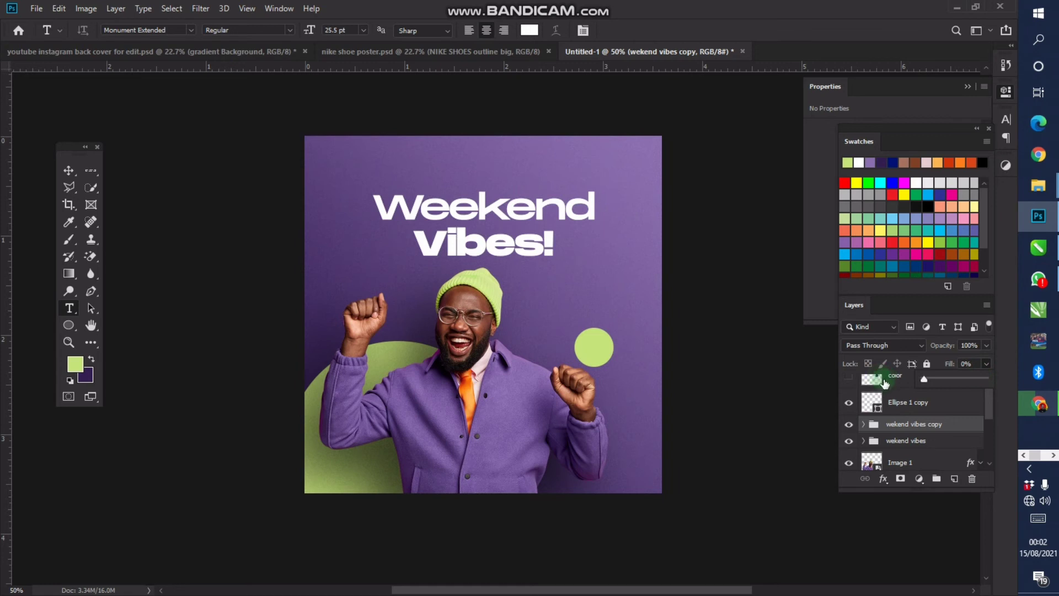
{"action": "left_click", "coordinate": [941, 430]}
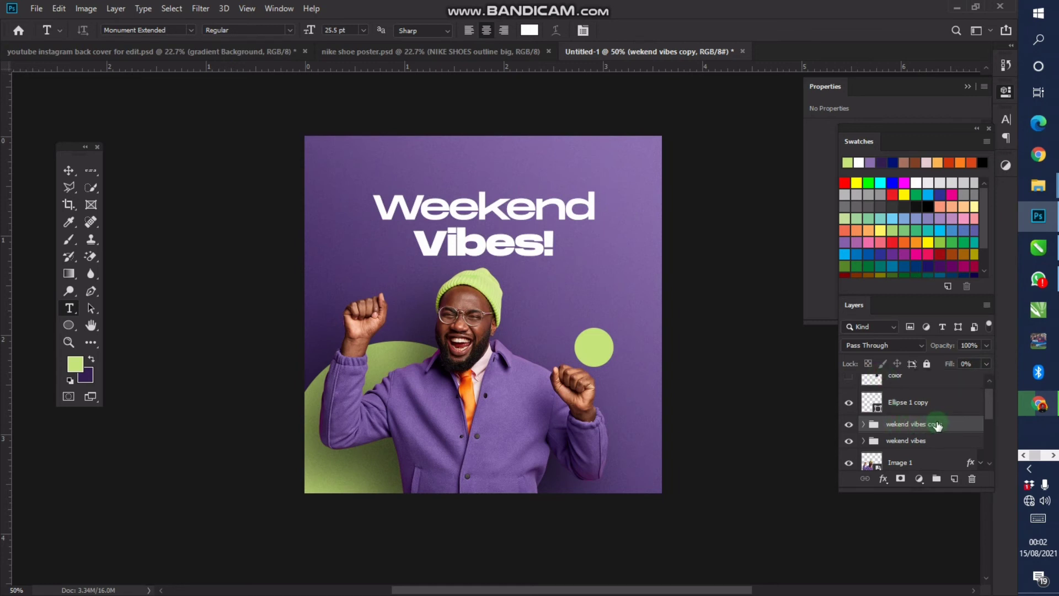
{"action": "left_click_drag", "start_coordinate": [937, 425], "coordinate": [936, 444]}
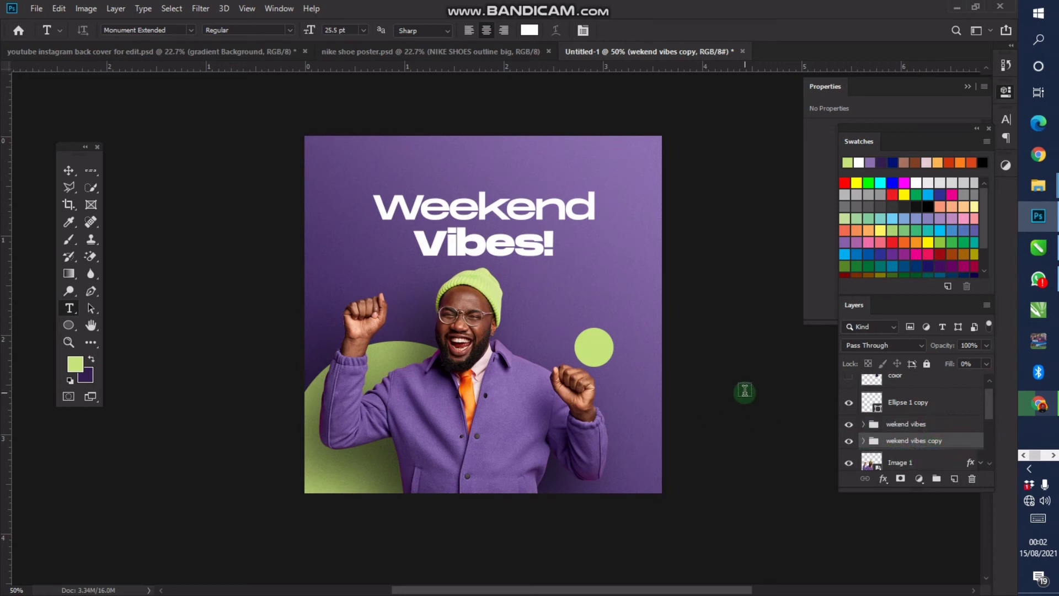
{"action": "key", "text": "v"}
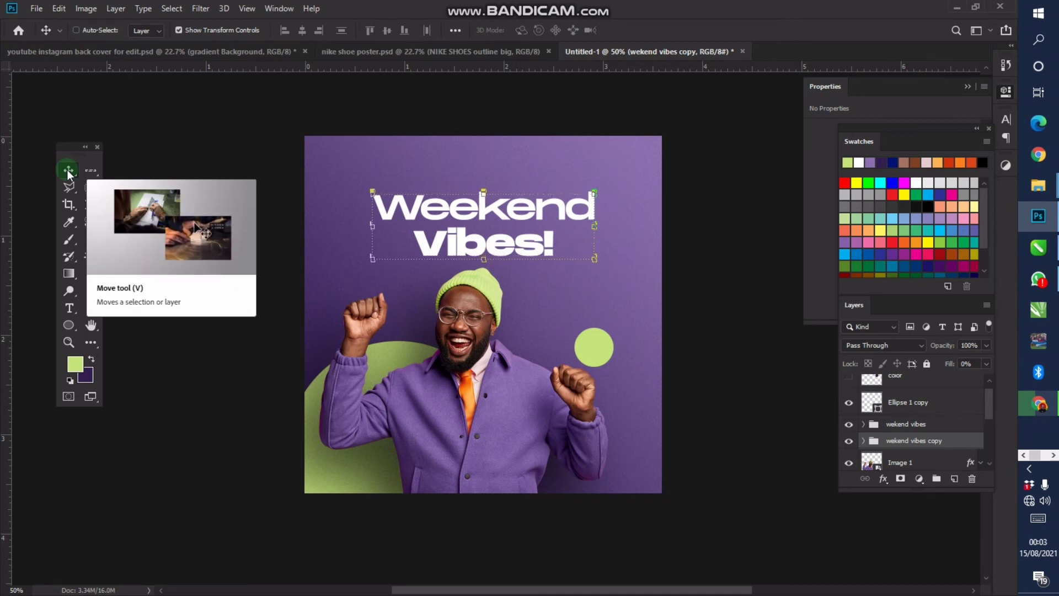
Nudge the duplicate headline 4 px to the right
{"action": "left_click", "coordinate": [402, 202]}
{"action": "scroll", "coordinate": [450, 172], "scroll_direction": "up", "scroll_amount": 10}
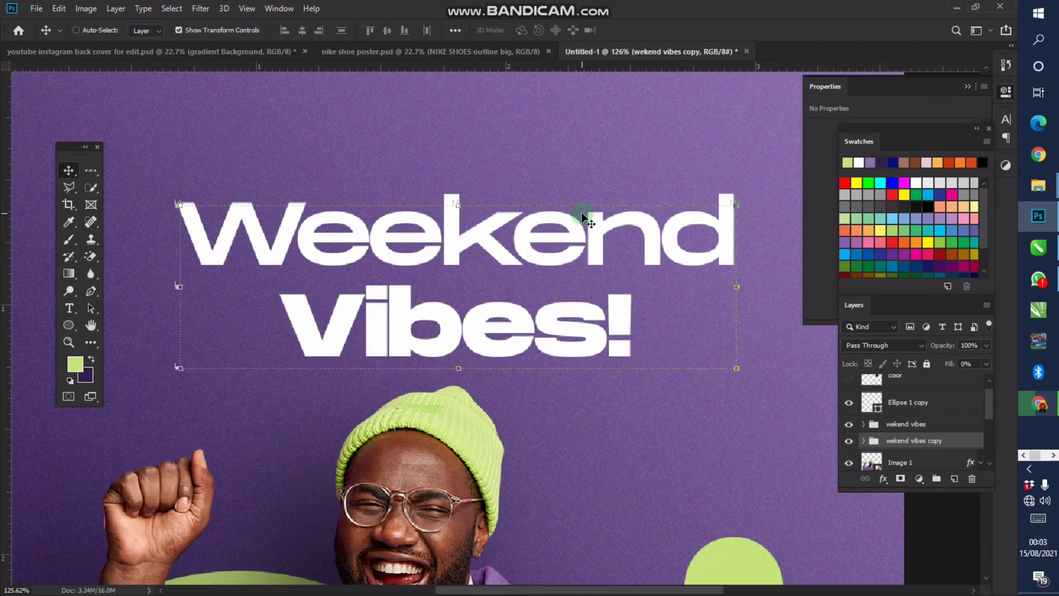
{"action": "key", "text": "Right"}
{"action": "key", "text": "Right"}
{"action": "key", "text": "Right"}
Add a Stroke layer style of 2 px to the 'wekend vibes copy' group
{"action": "double_click", "coordinate": [957, 442]}
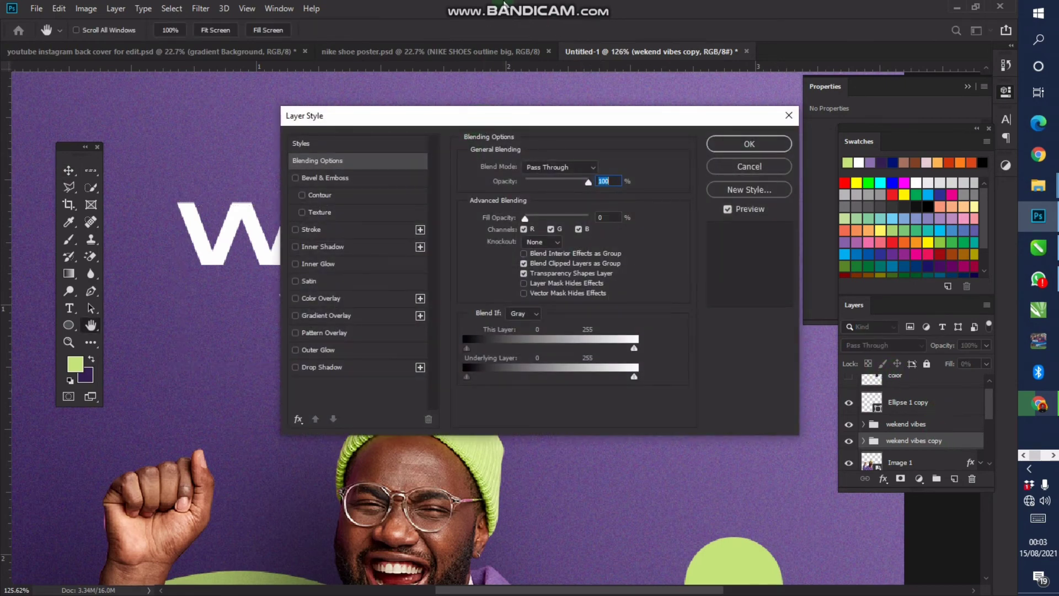
{"action": "left_click", "coordinate": [507, 5]}
{"action": "left_click_drag", "start_coordinate": [496, 118], "coordinate": [798, 95]}
{"action": "left_click", "coordinate": [644, 209]}
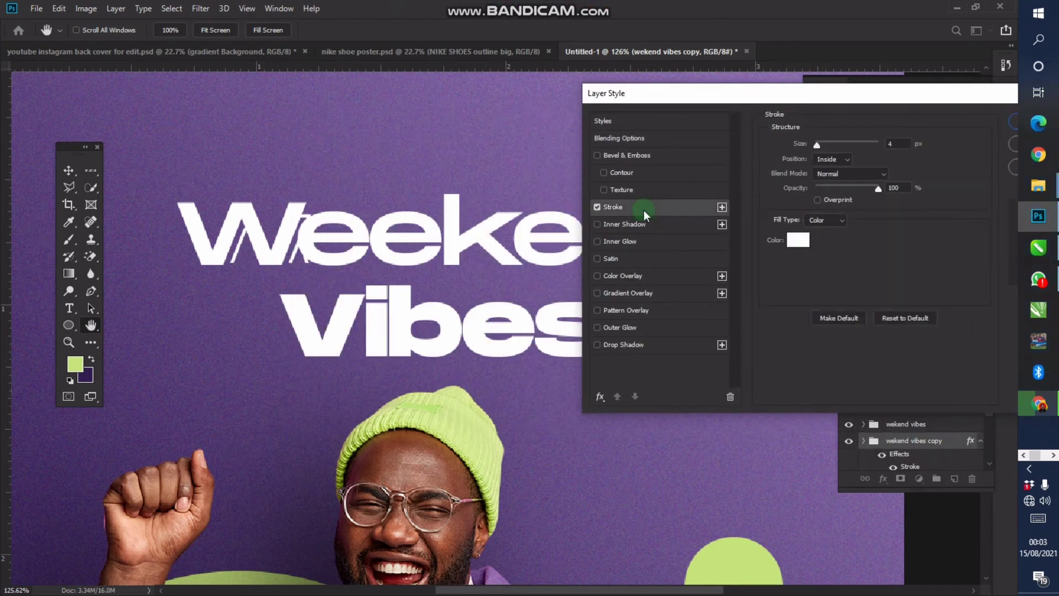
{"action": "left_click_drag", "start_coordinate": [646, 96], "coordinate": [734, 75]}
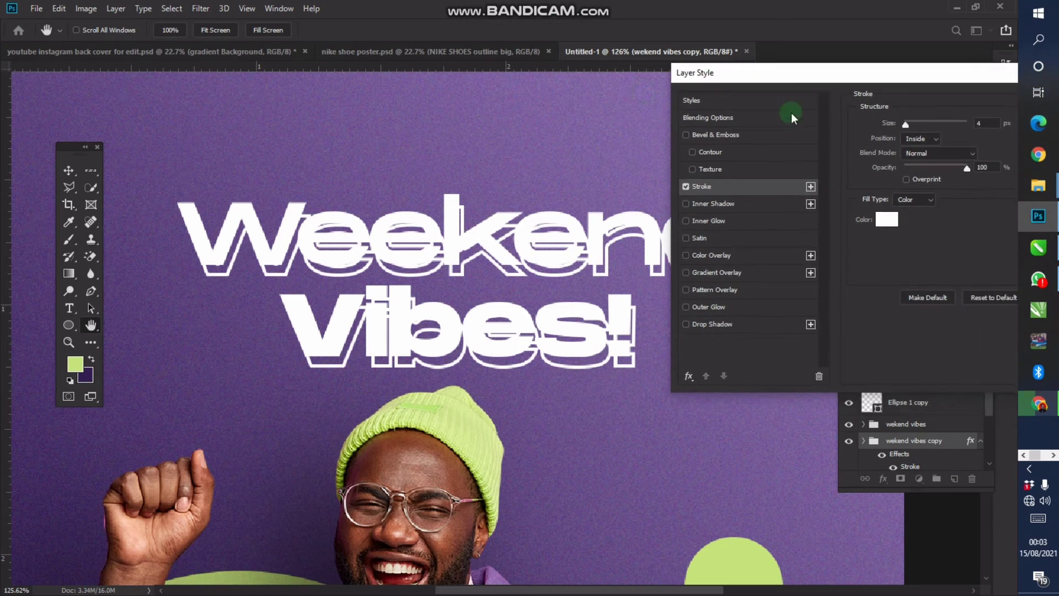
{"action": "left_click", "coordinate": [989, 124]}
{"action": "left_click_drag", "start_coordinate": [988, 125], "coordinate": [922, 127]}
{"action": "type", "text": "2"}
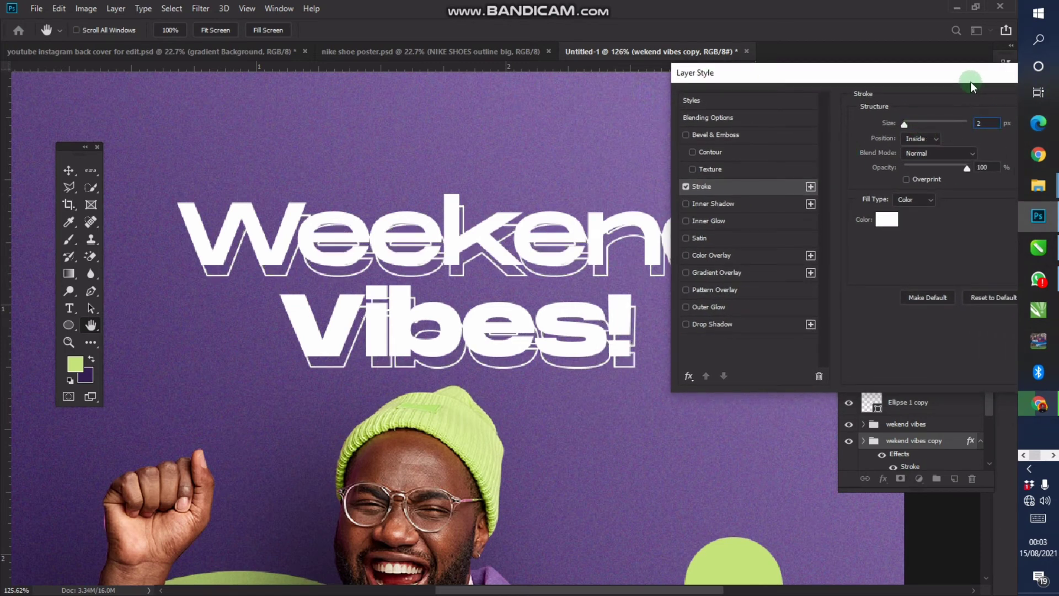
Set the stroke colour to light green c6e37b and apply the style
{"action": "left_click_drag", "start_coordinate": [970, 82], "coordinate": [949, 82]}
{"action": "left_click", "coordinate": [866, 220]}
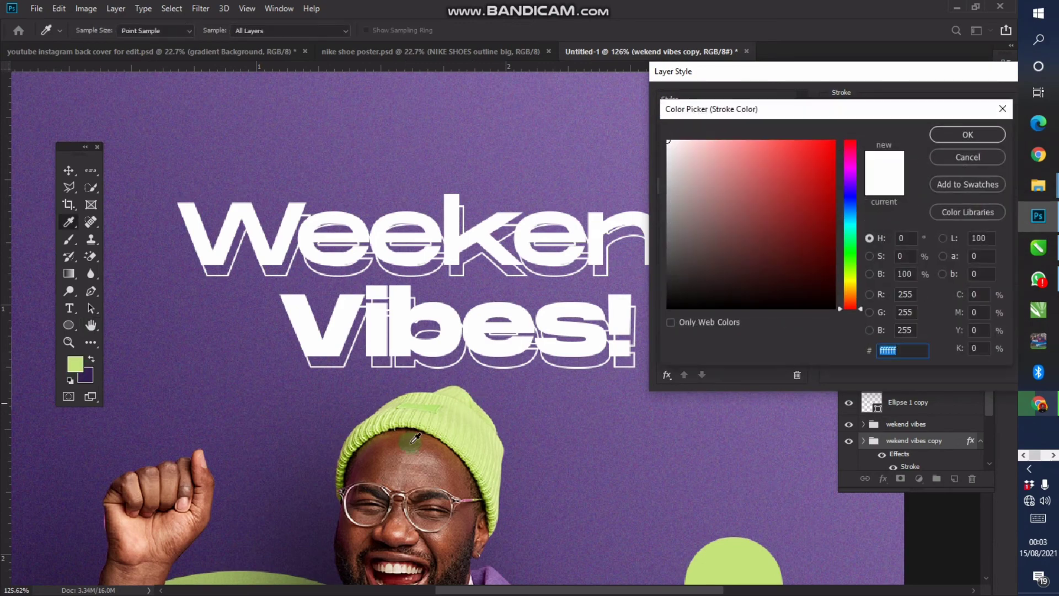
{"action": "left_click", "coordinate": [74, 367]}
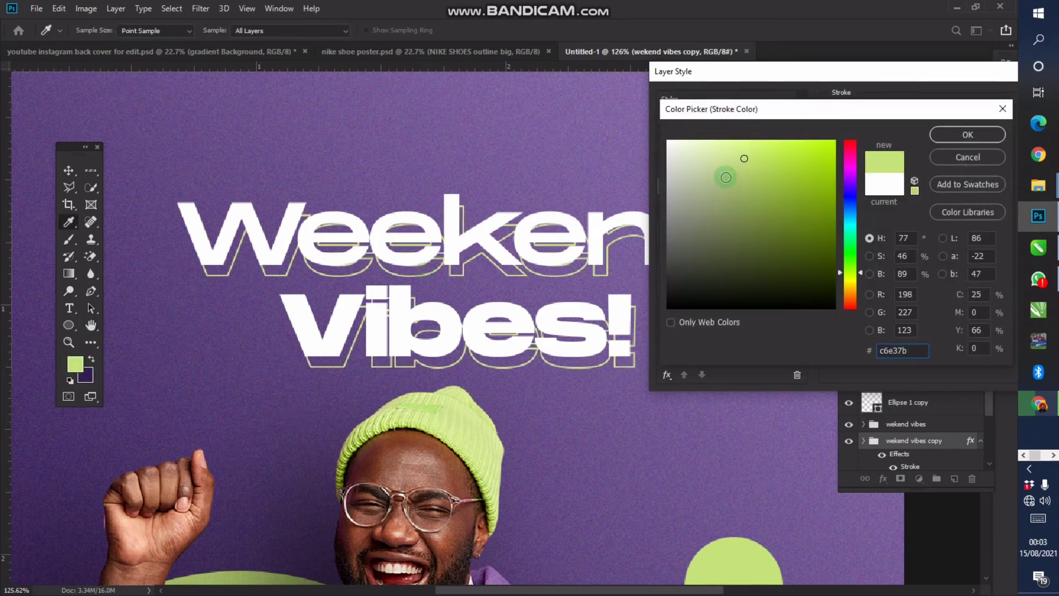
{"action": "left_click", "coordinate": [860, 78]}
{"action": "left_click", "coordinate": [929, 132]}
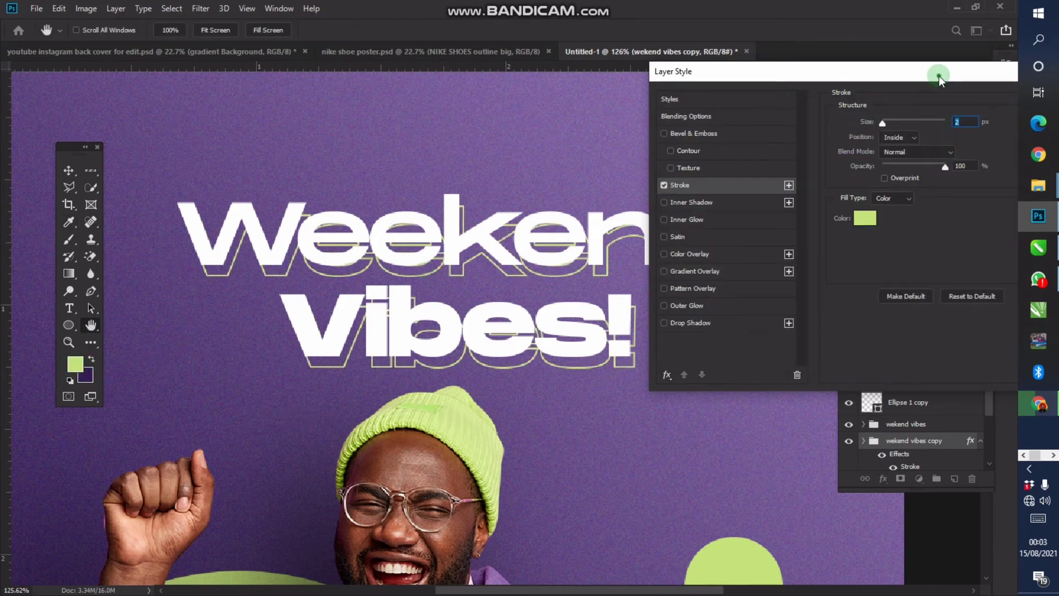
{"action": "left_click_drag", "start_coordinate": [939, 75], "coordinate": [561, 122]}
{"action": "left_click", "coordinate": [707, 148]}
Zoom out to show the whole poster centred and turn on the rulers
{"action": "key", "text": "z"}
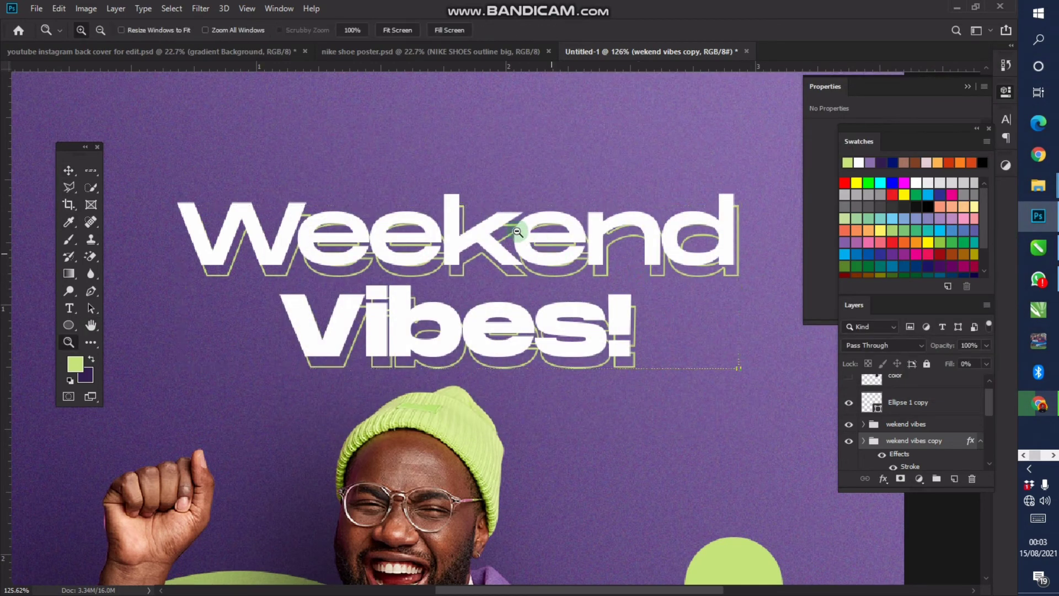
{"action": "left_click", "coordinate": [520, 236], "text": "alt"}
{"action": "left_click", "coordinate": [520, 236], "text": "alt"}
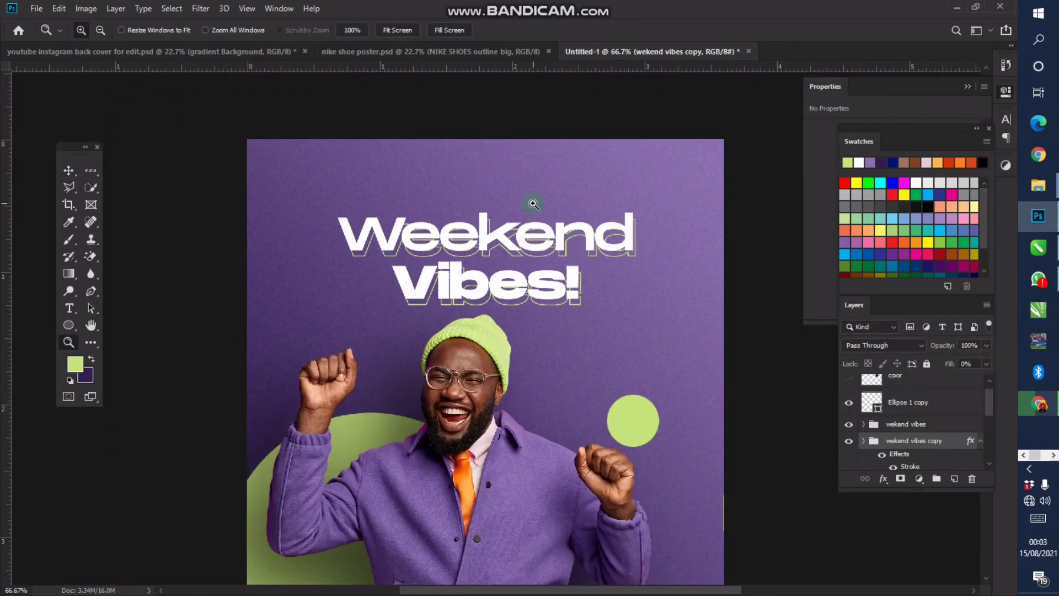
{"action": "key", "text": "v"}
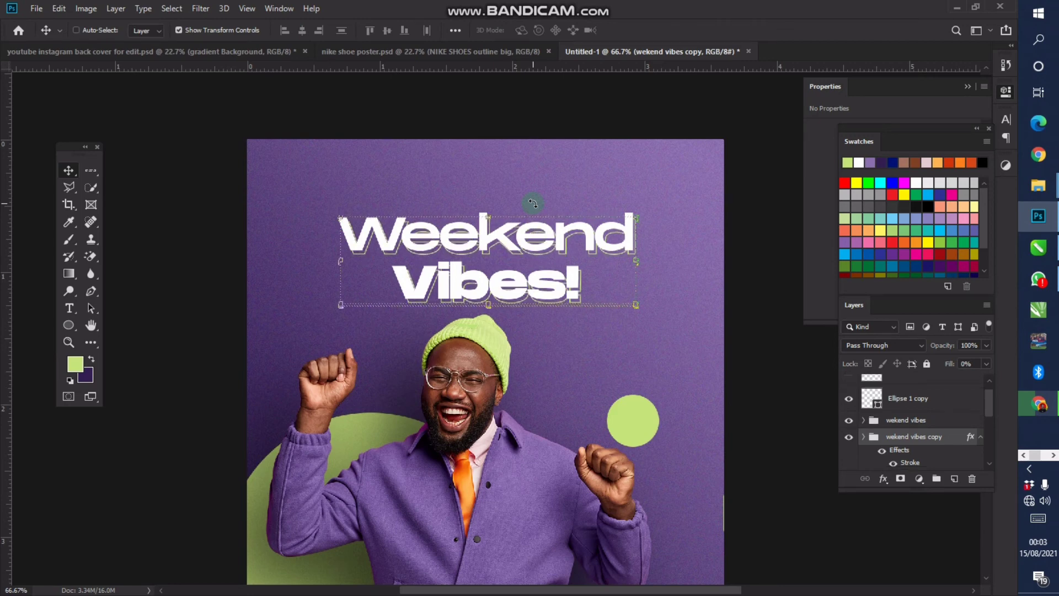
{"action": "key", "text": "z"}
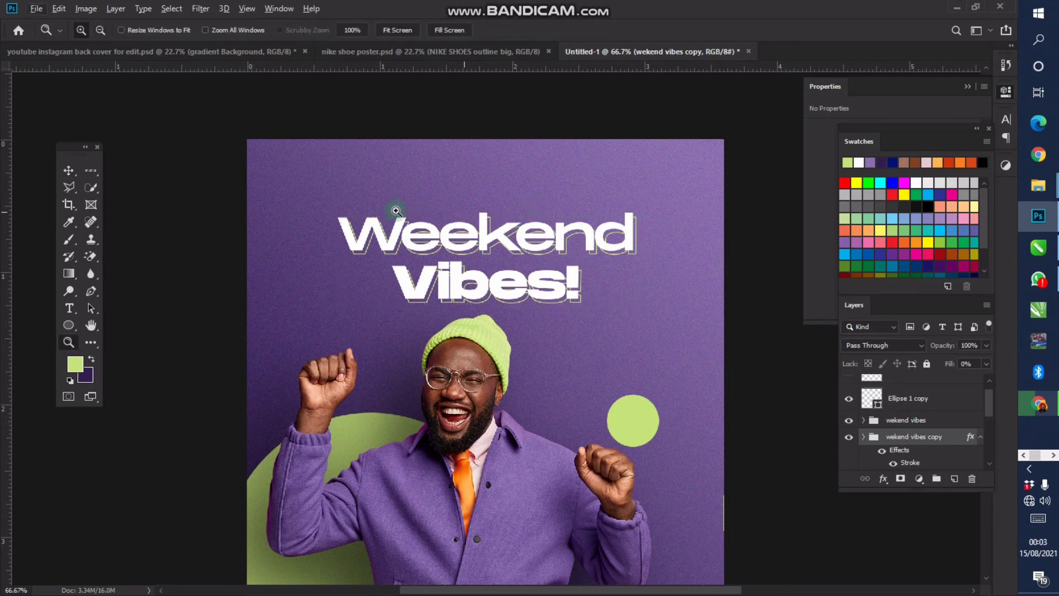
{"action": "left_click", "coordinate": [510, 358], "text": "alt"}
{"action": "left_click_drag", "start_coordinate": [510, 359], "coordinate": [489, 309]}
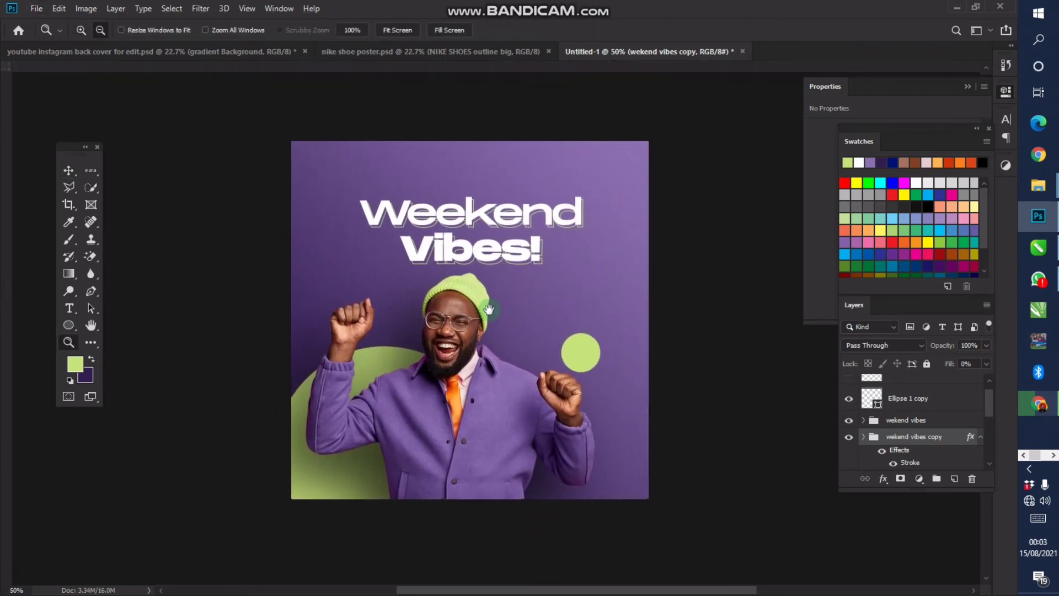
{"action": "key", "text": "ctrl+r"}
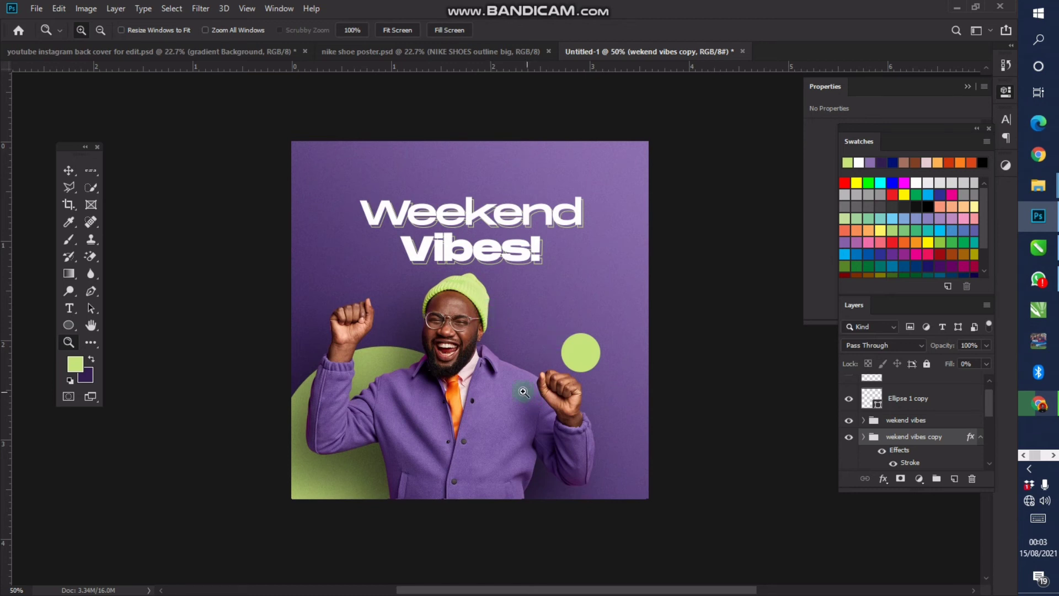
Create a new empty Layer 1 above the hidden color layer
{"action": "scroll", "coordinate": [929, 393], "scroll_direction": "up", "scroll_amount": 1}
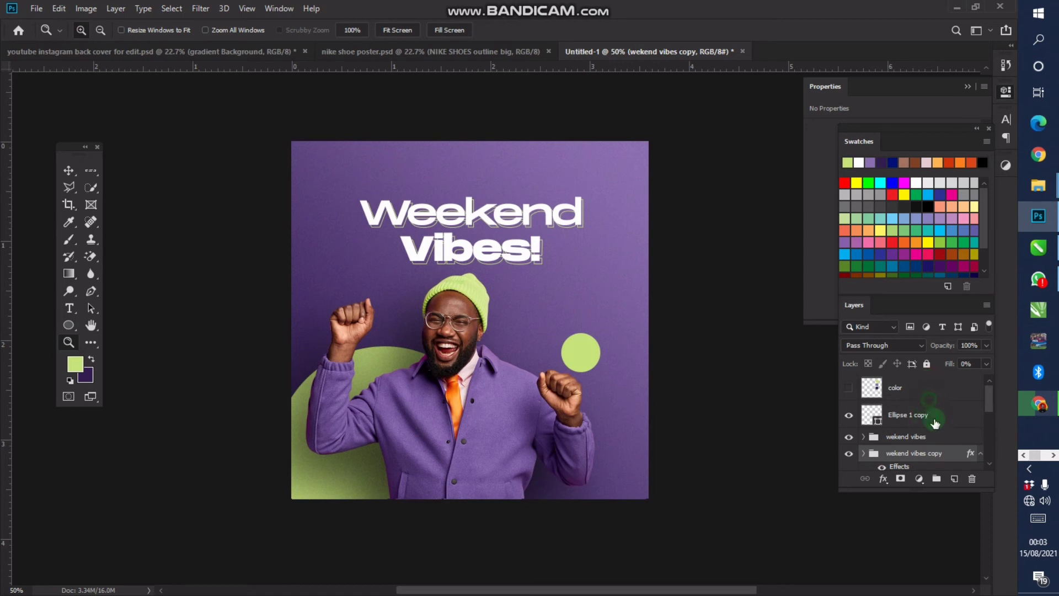
{"action": "left_click", "coordinate": [932, 387]}
{"action": "left_click", "coordinate": [954, 478]}
{"action": "key", "text": "t"}
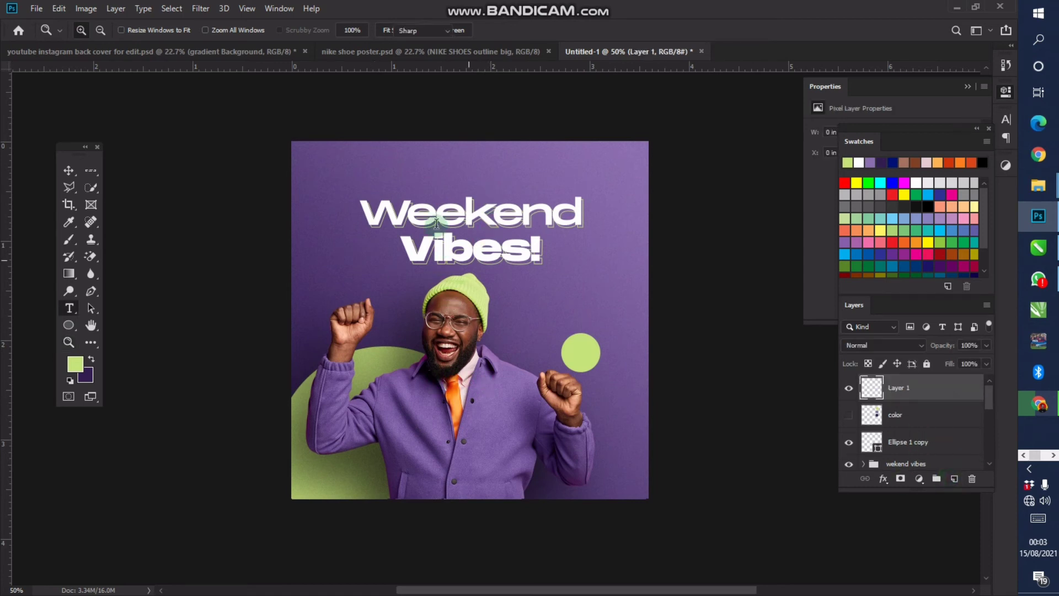
Type the social media handle on the poster in Montserrat SemiBold
{"action": "left_click", "coordinate": [473, 422]}
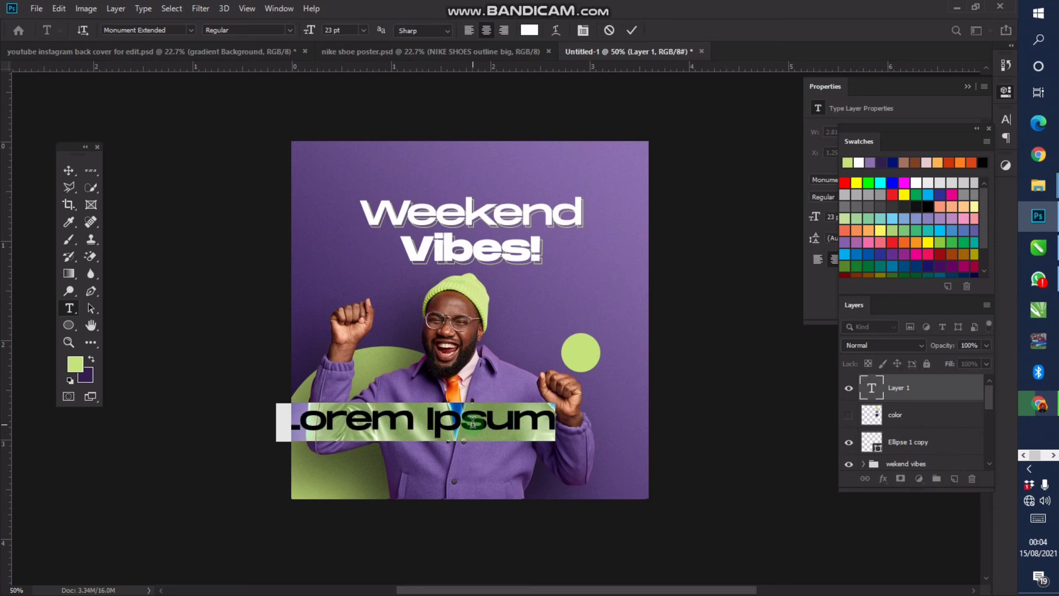
{"action": "type", "text": "@kr"}
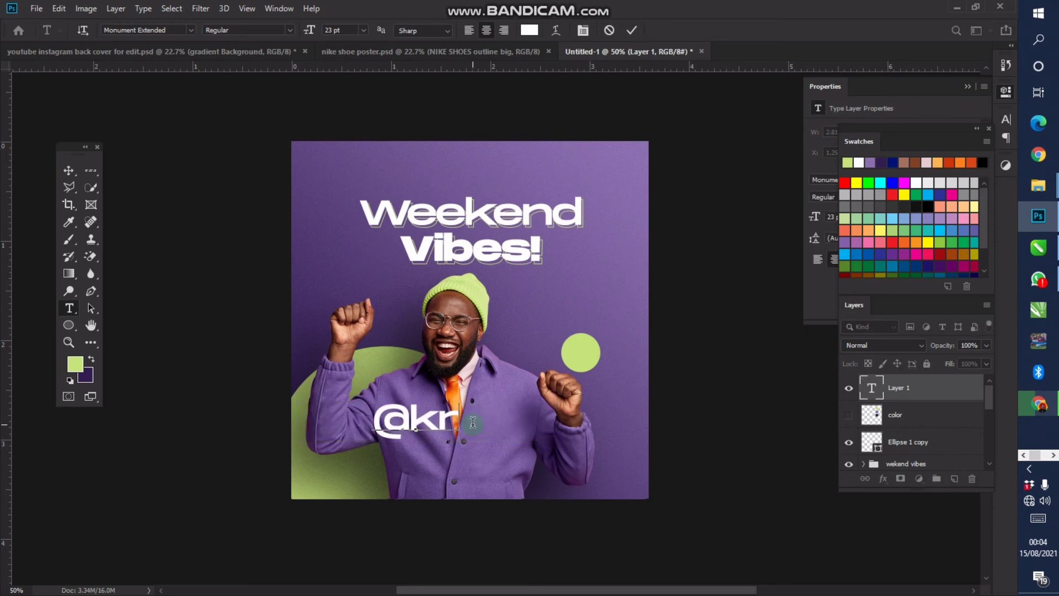
{"action": "type", "text": "e8ive_"}
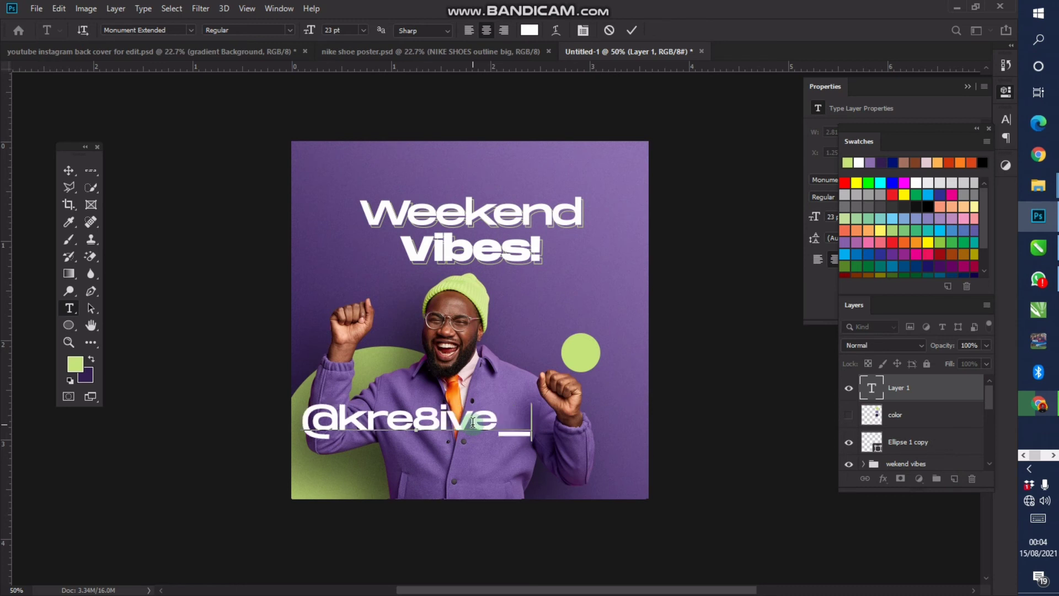
{"action": "type", "text": "oche"}
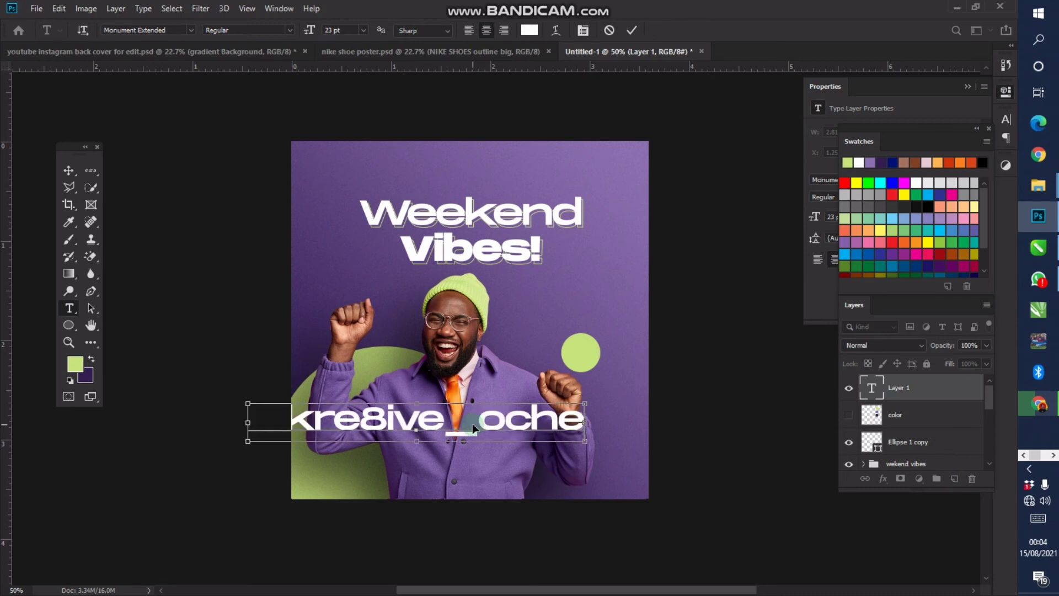
{"action": "key", "text": "ctrl+a"}
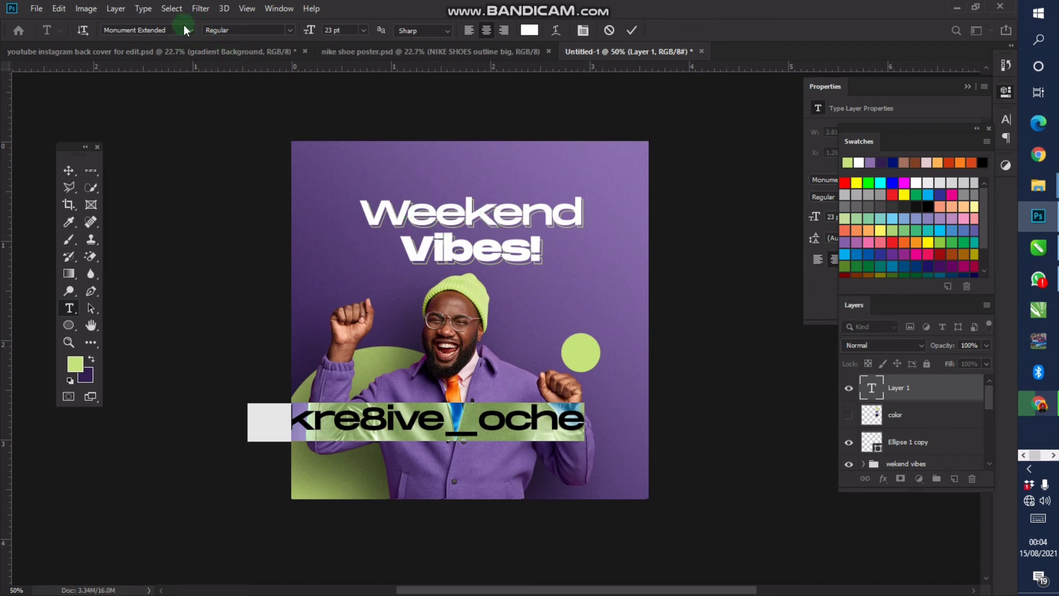
{"action": "left_click", "coordinate": [180, 29]}
{"action": "type", "text": "montserrat"}
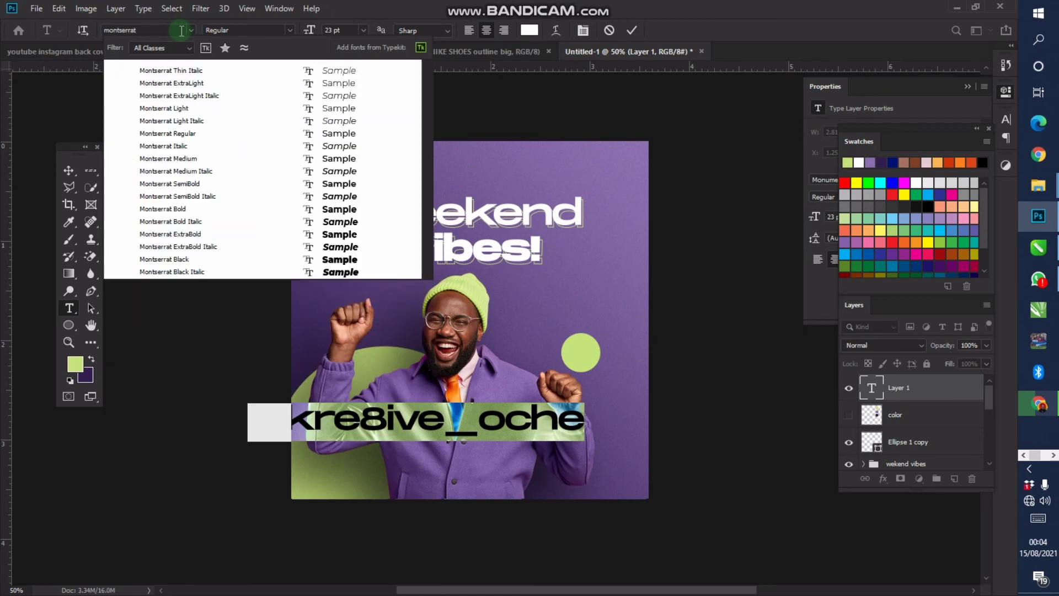
{"action": "left_click", "coordinate": [227, 183]}
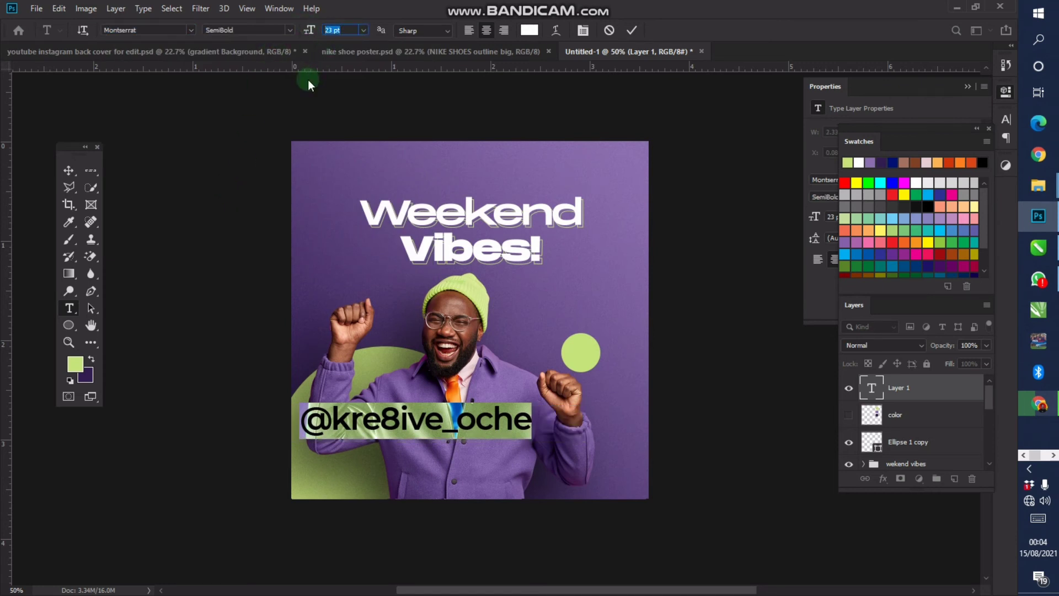
Set the handle text to 12 pt and move it down to the lower left
{"action": "type", "text": "16 pt"}
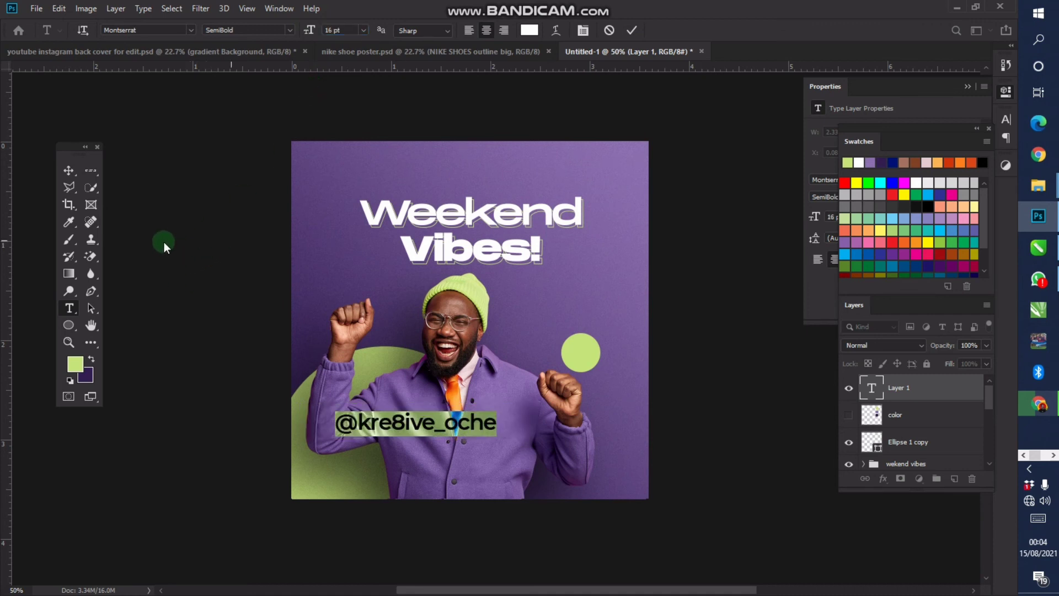
{"action": "left_click_drag", "start_coordinate": [349, 30], "coordinate": [283, 26]}
{"action": "type", "text": "12"}
{"action": "key", "text": "Return"}
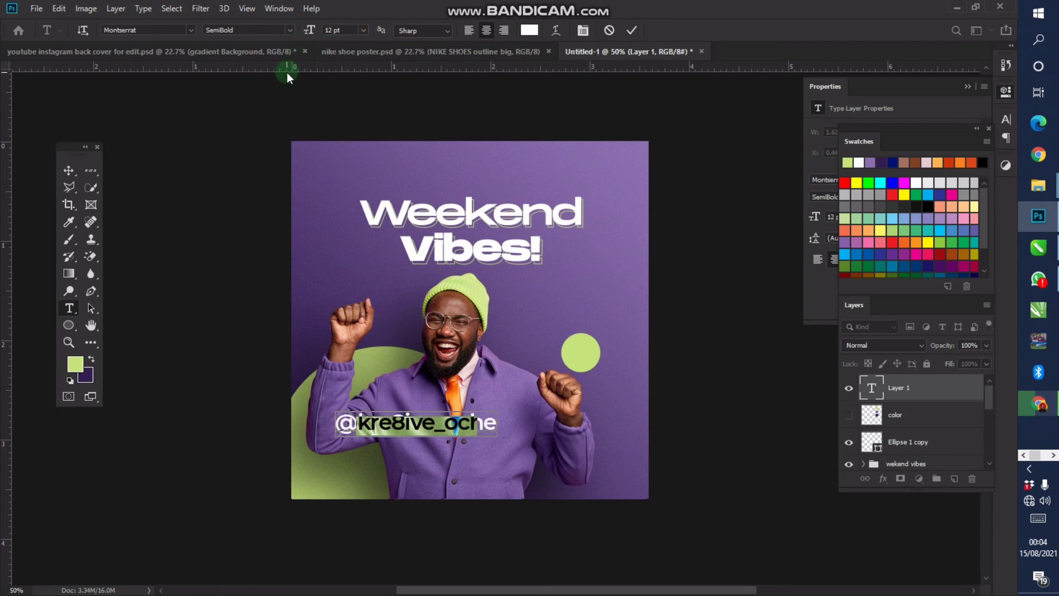
{"action": "left_click", "coordinate": [69, 170]}
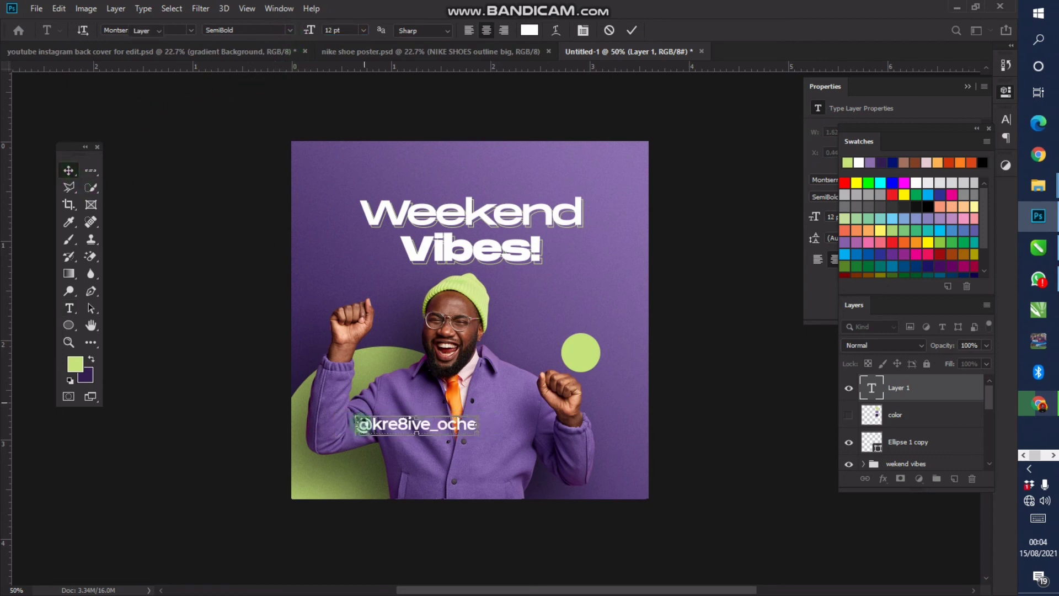
{"action": "left_click_drag", "start_coordinate": [445, 361], "coordinate": [414, 402]}
{"action": "left_click", "coordinate": [451, 479]}
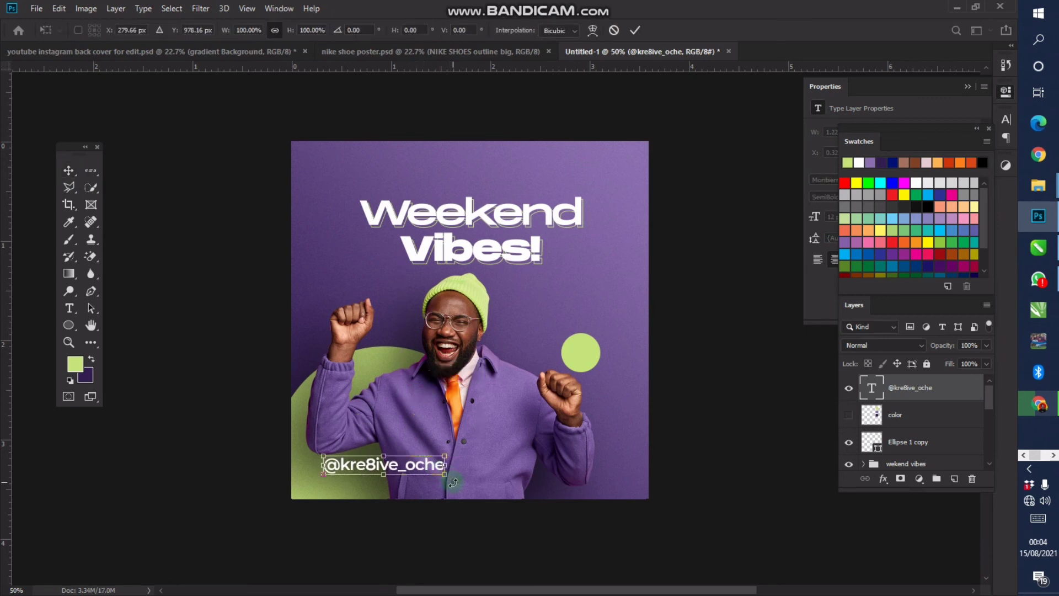
Scale the handle text down to about 62%, lower it slightly, and duplicate its layer
{"action": "left_click_drag", "start_coordinate": [445, 475], "coordinate": [398, 483]}
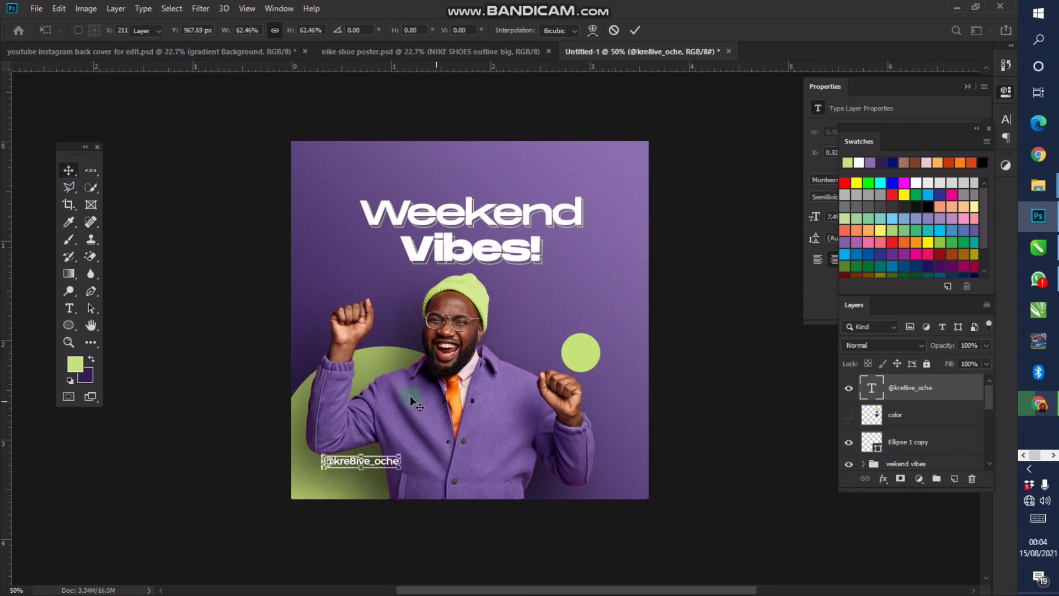
{"action": "key", "text": "Return"}
{"action": "left_click_drag", "start_coordinate": [374, 392], "coordinate": [374, 399]}
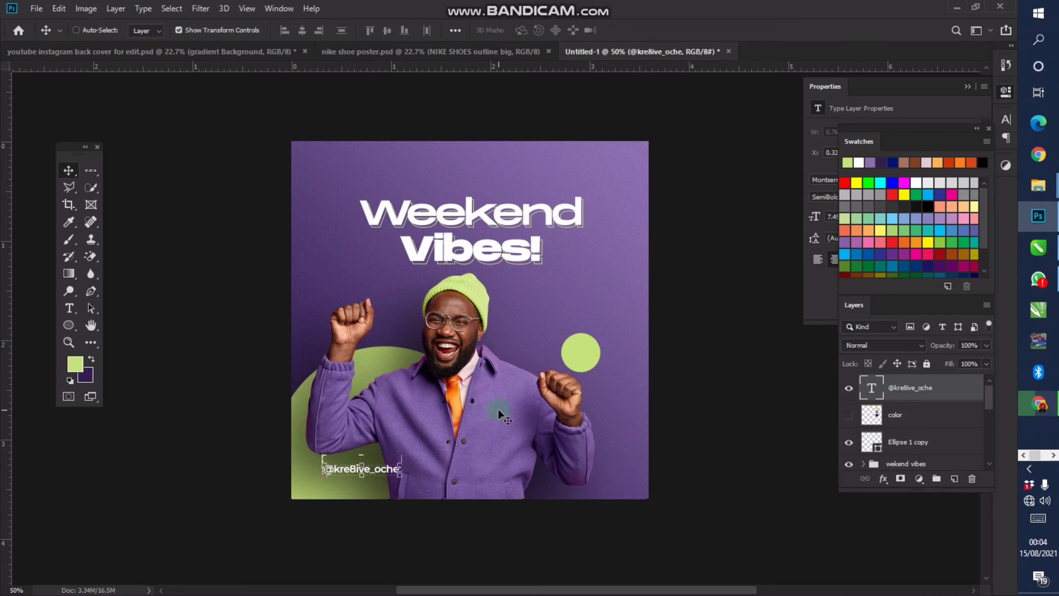
{"action": "key", "text": "ctrl+j"}
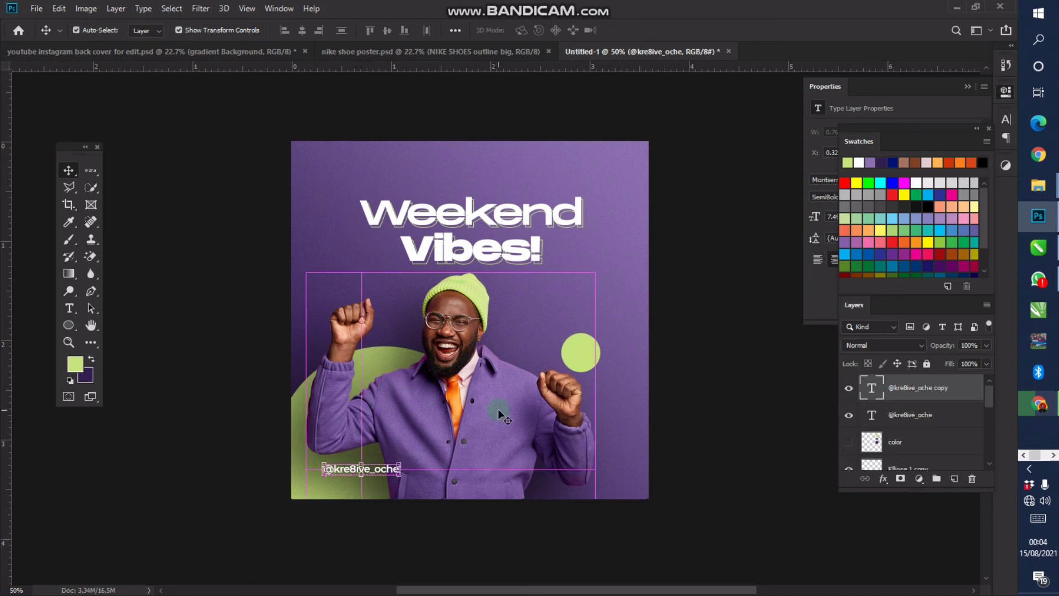
{"action": "left_click_drag", "start_coordinate": [400, 397], "coordinate": [510, 464]}
{"action": "key", "text": "t"}
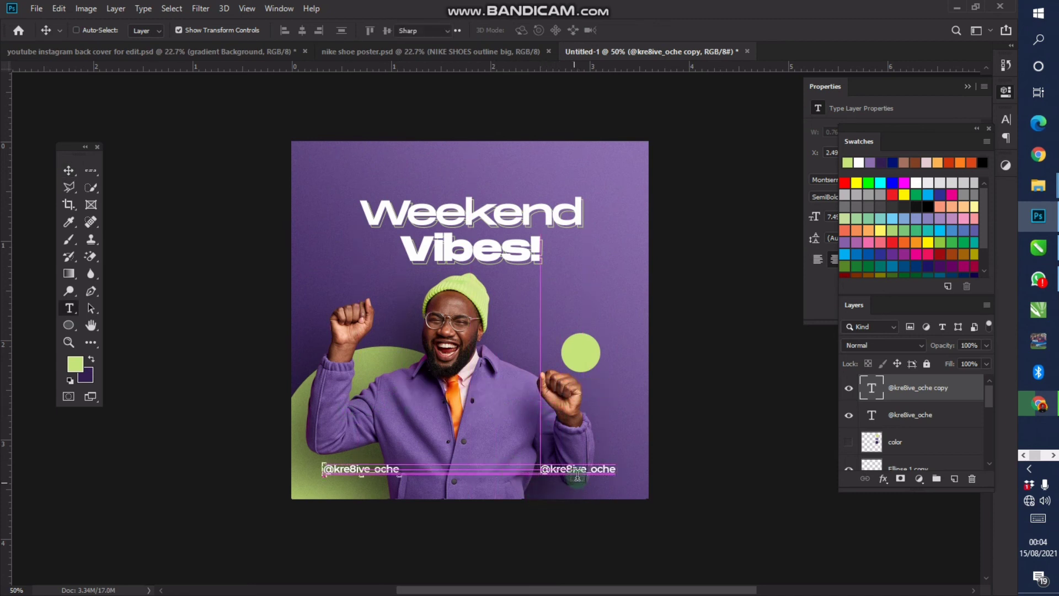
{"action": "left_click", "coordinate": [586, 468]}
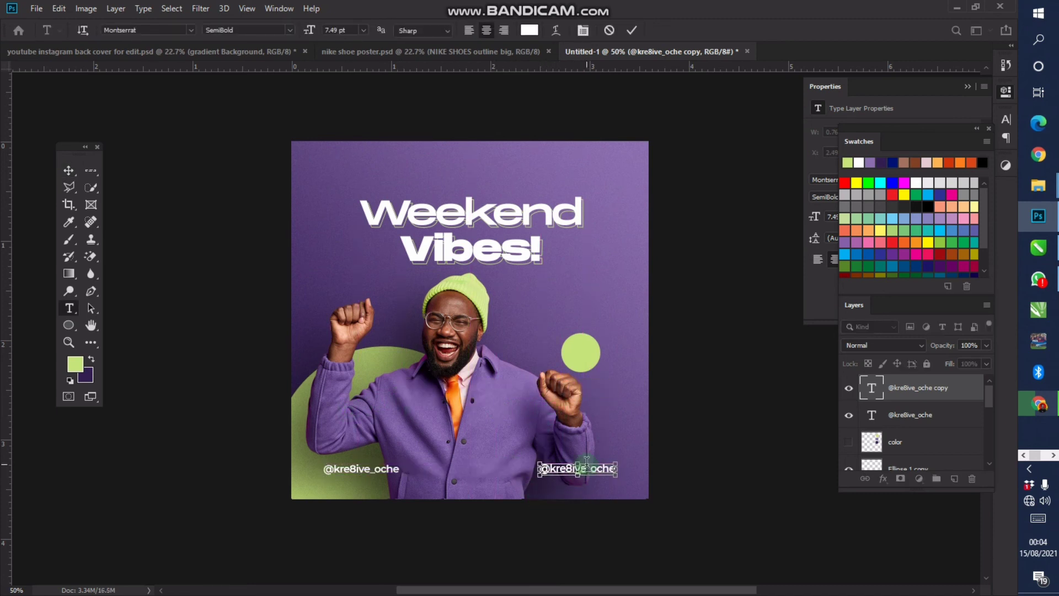
{"action": "key", "text": "ctrl+a"}
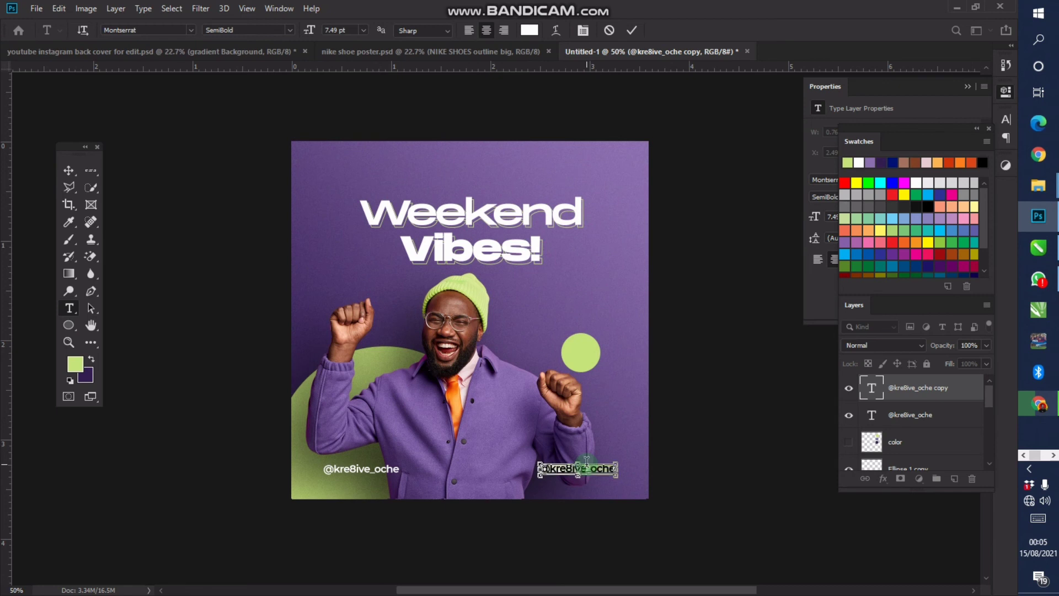
{"action": "type", "text": "www.yo"}
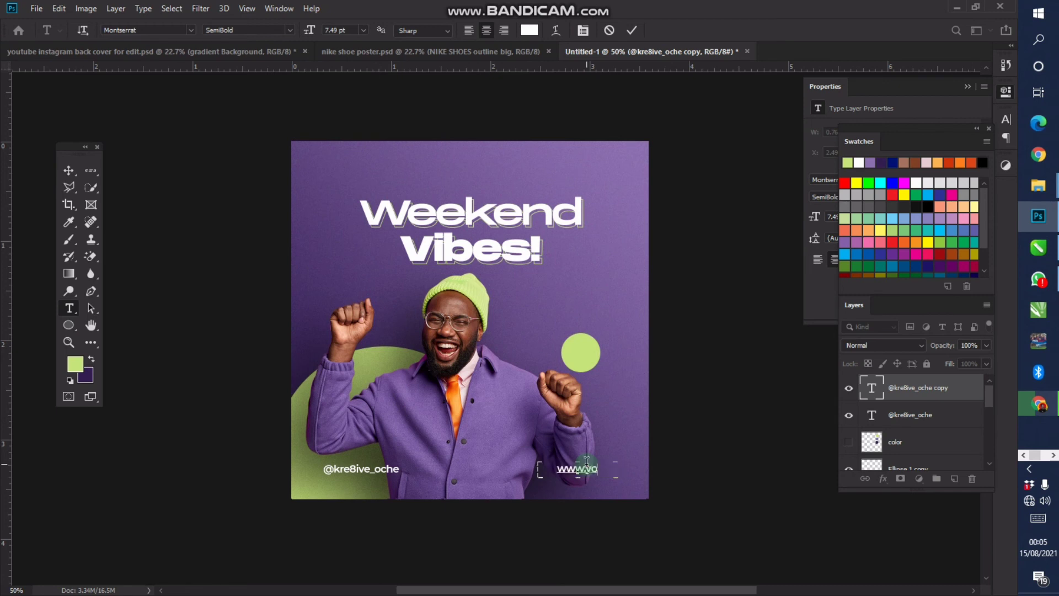
{"action": "type", "text": "urwebsi"}
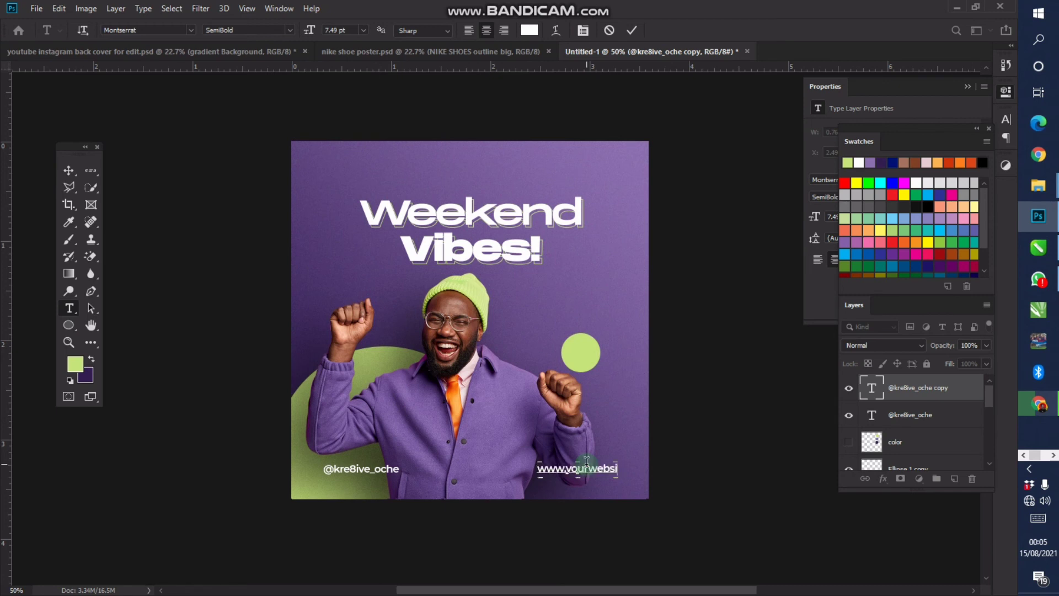
{"action": "type", "text": "te.com"}
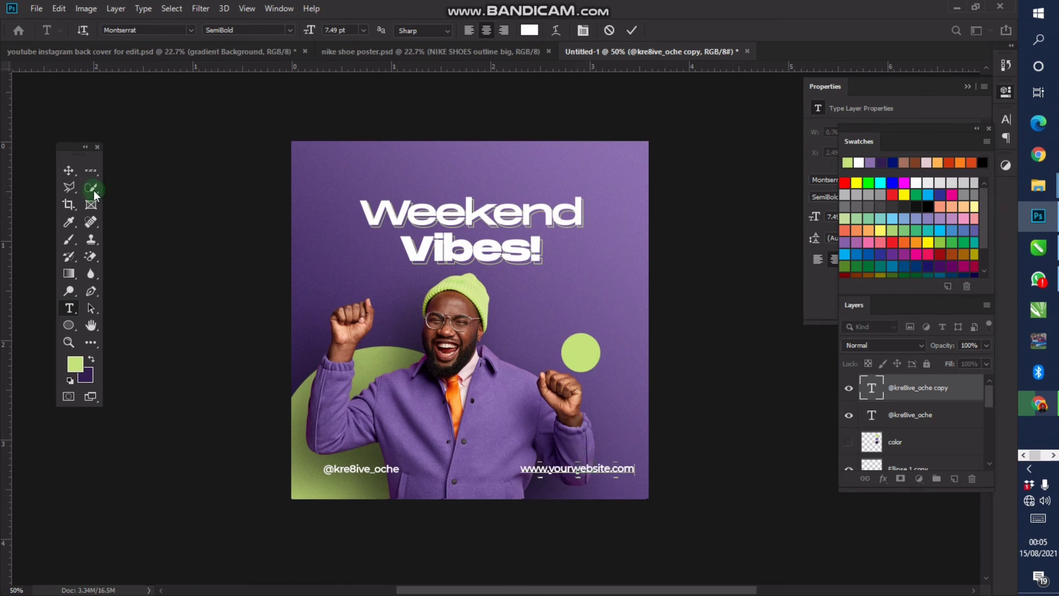
{"action": "left_click", "coordinate": [68, 170]}
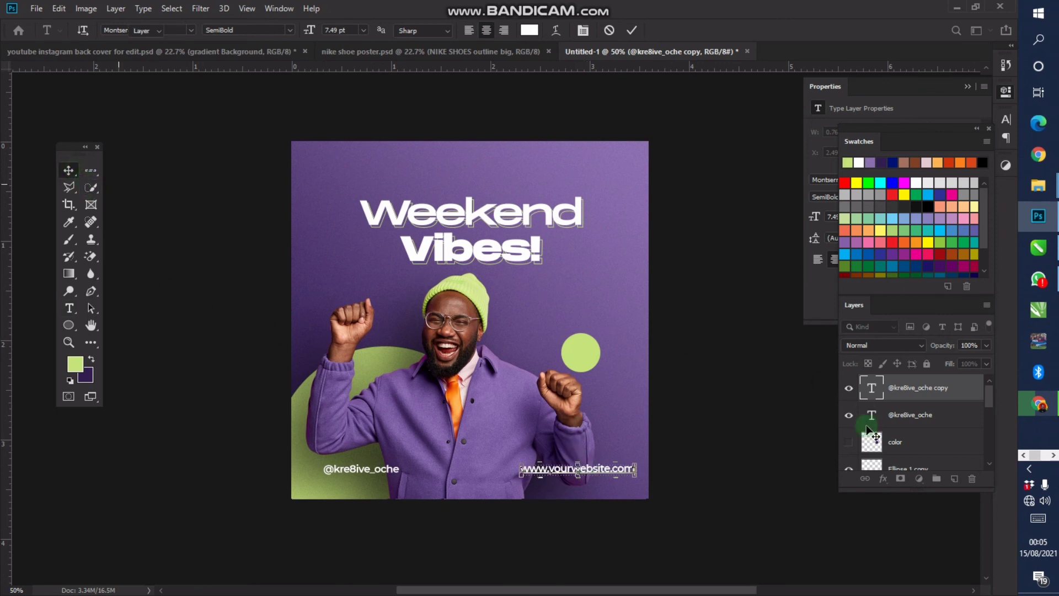
{"action": "left_click", "coordinate": [928, 418], "text": "shift"}
{"action": "key", "text": "t"}
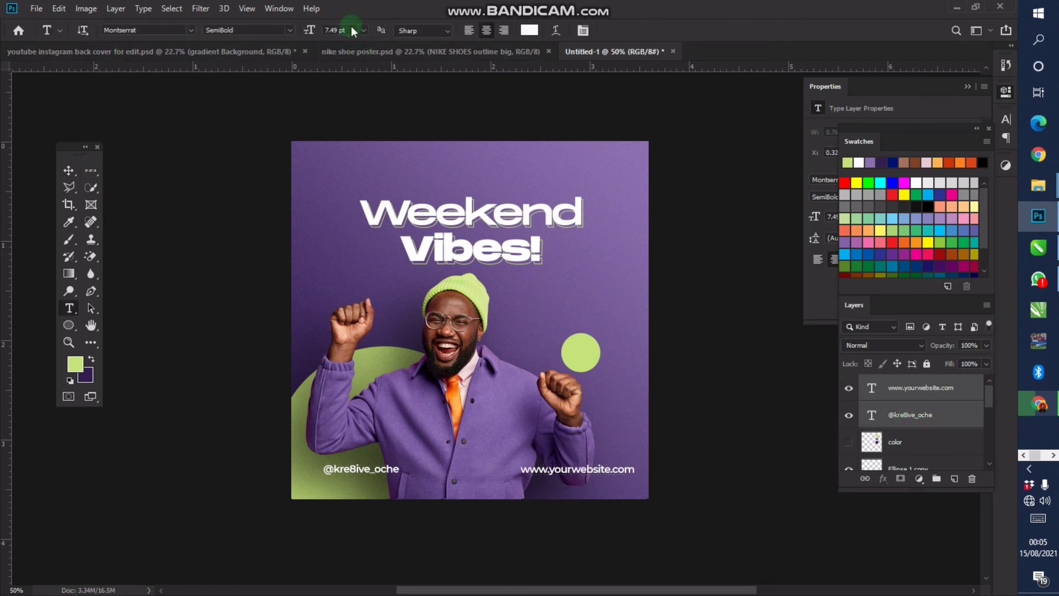
Set both bottom text lines to 5 pt and nudge them slightly left
{"action": "left_click", "coordinate": [338, 33]}
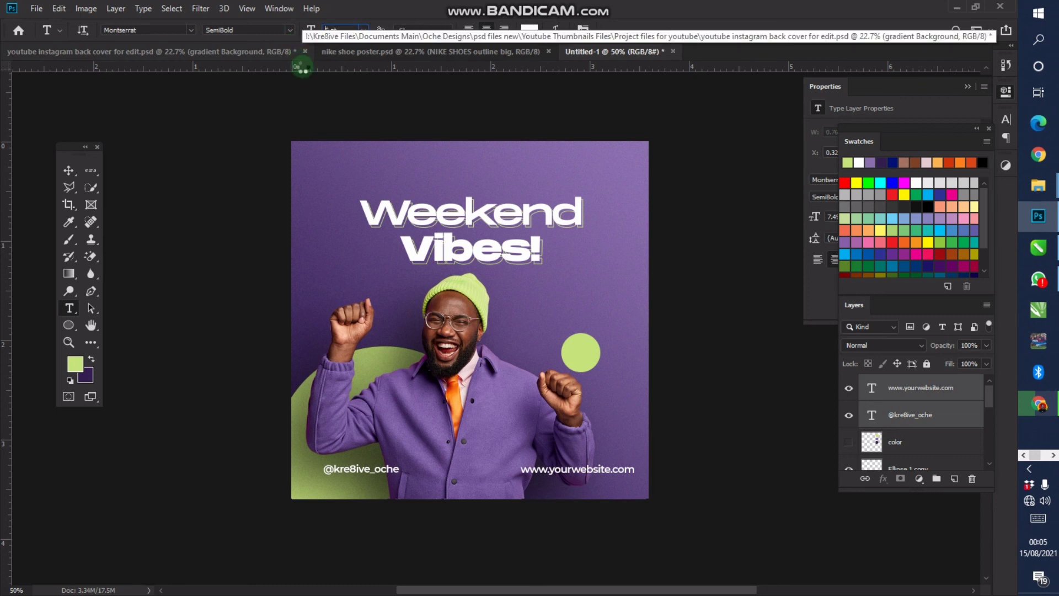
{"action": "type", "text": "5"}
{"action": "key", "text": "Return"}
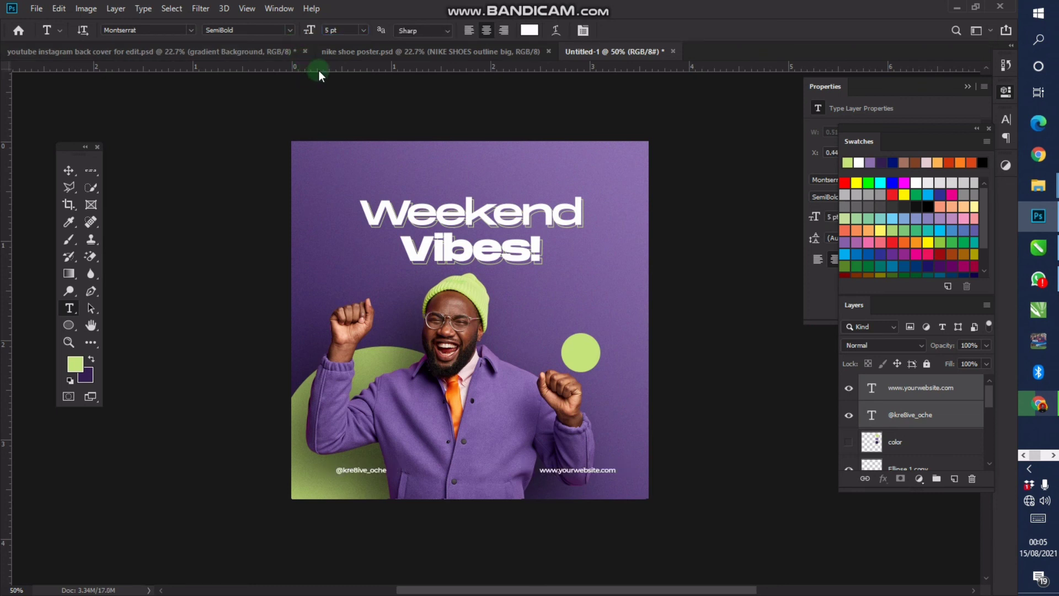
{"action": "left_click", "coordinate": [77, 172]}
{"action": "key", "text": "shift+Left"}
{"action": "key", "text": "shift+Left"}
{"action": "key", "text": "shift+Left"}
{"action": "key", "text": "shift+Left"}
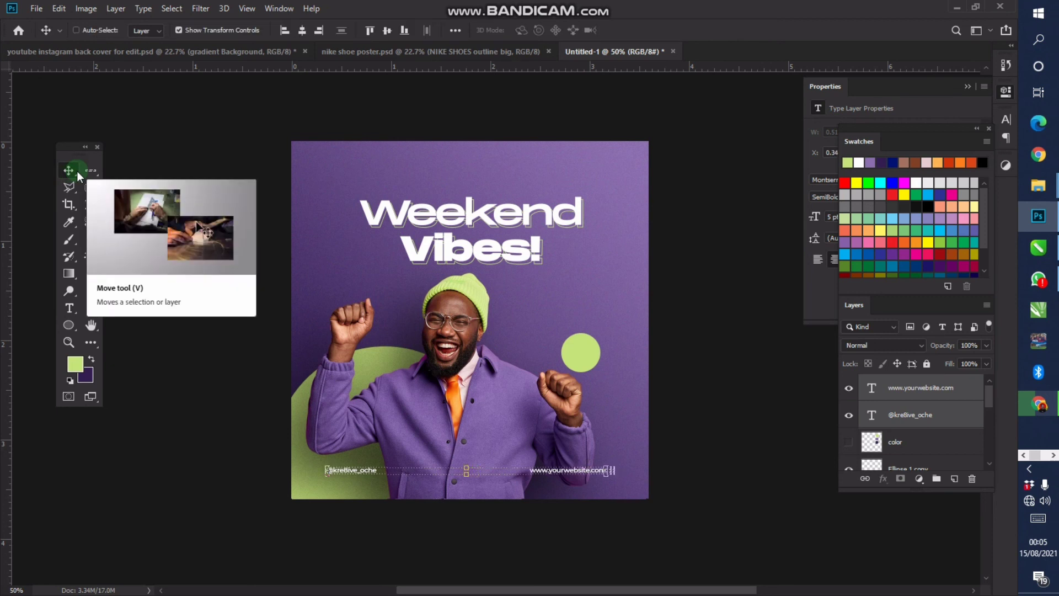
{"action": "key", "text": "z"}
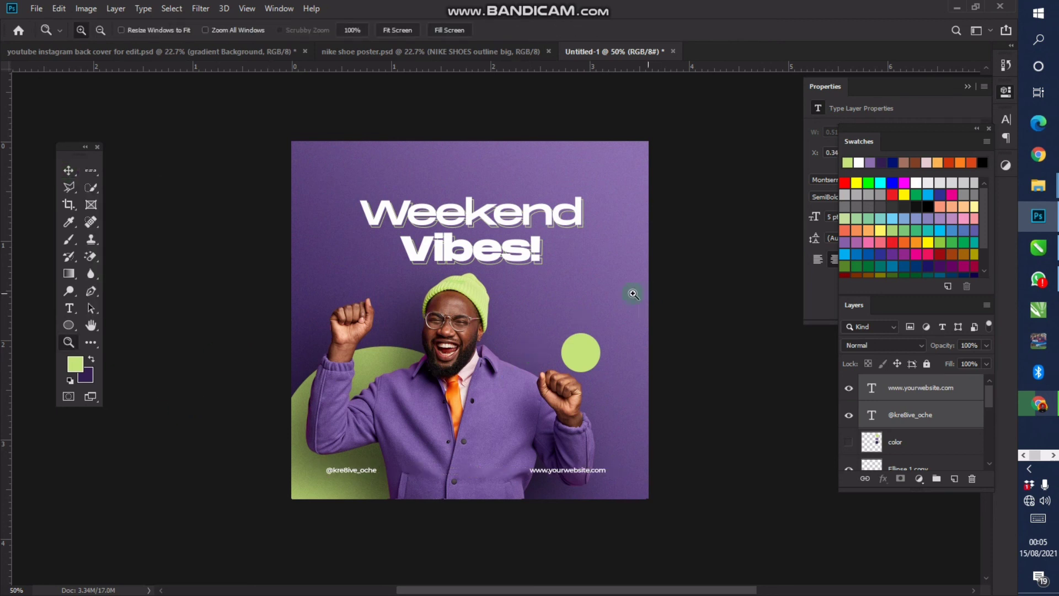
{"action": "left_click", "coordinate": [503, 282]}
{"action": "key", "text": "h"}
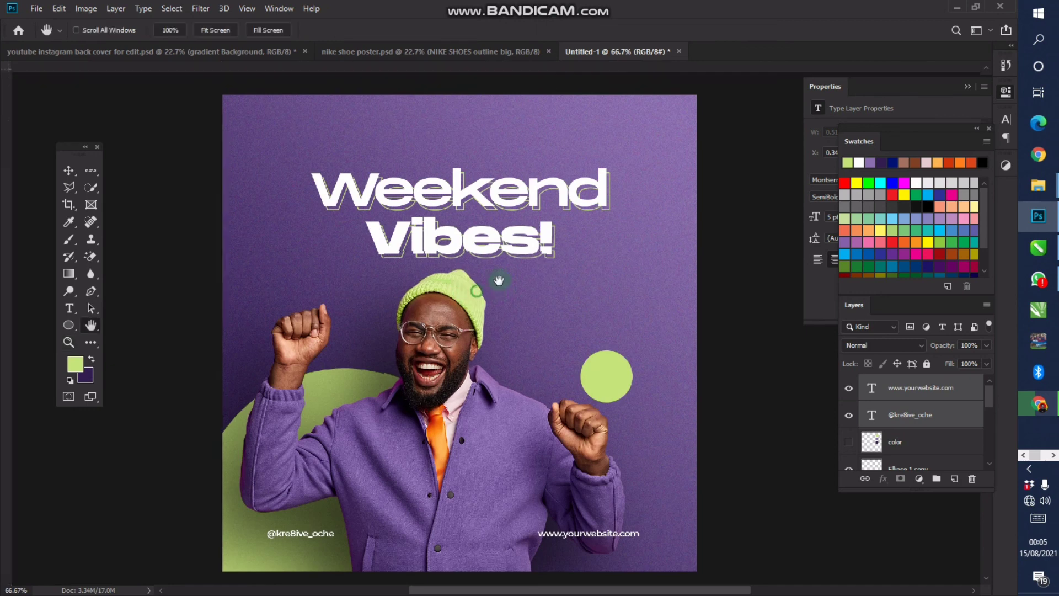
{"action": "left_click_drag", "start_coordinate": [470, 295], "coordinate": [504, 278]}
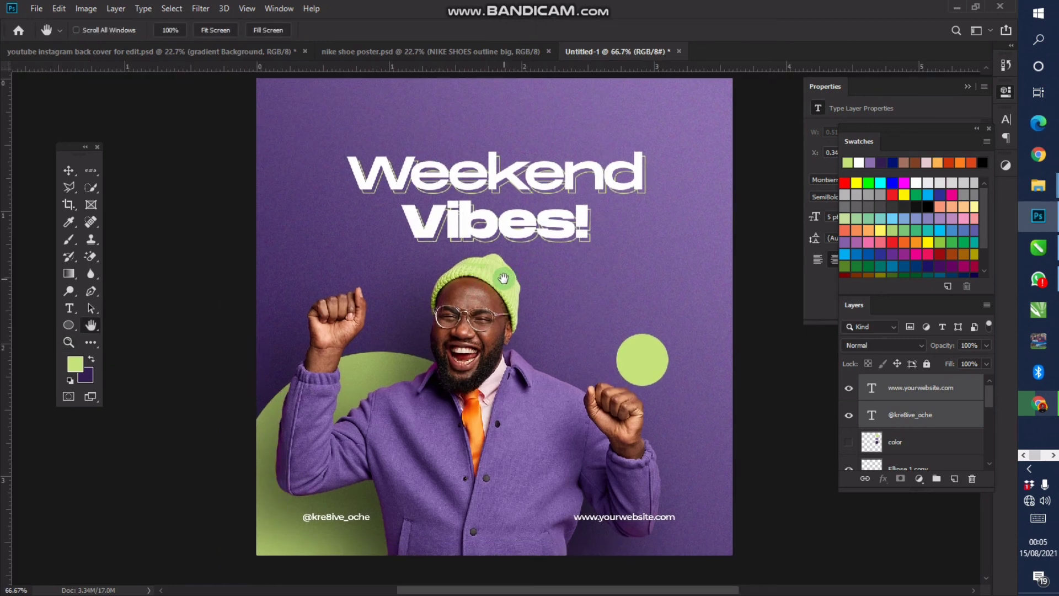